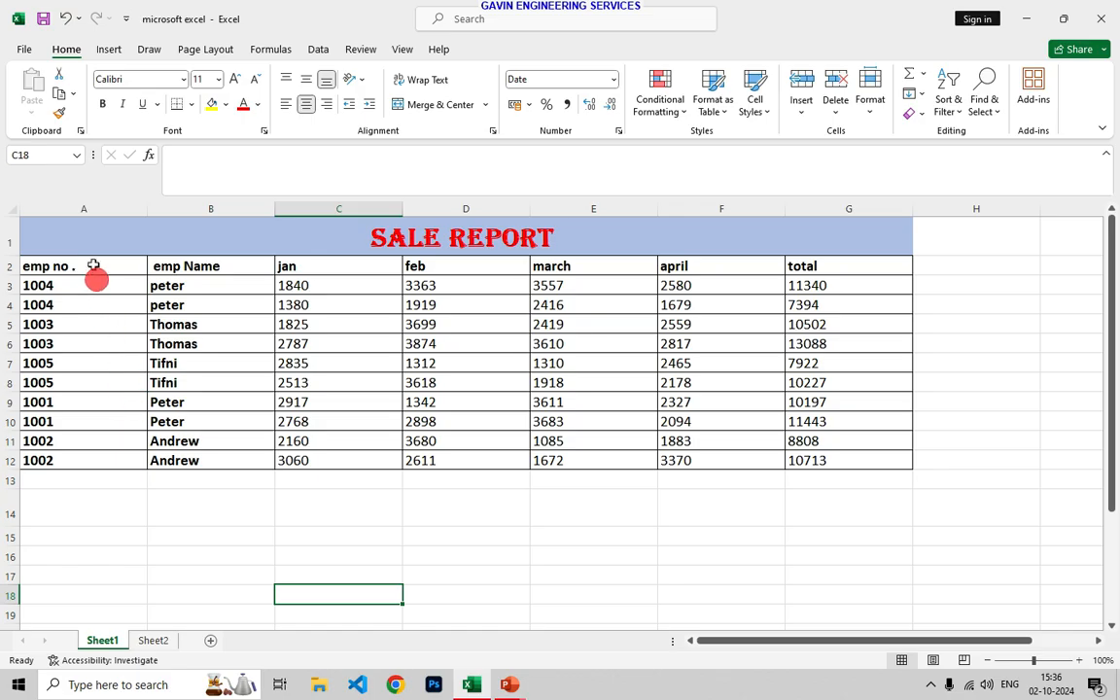
# Format the range A2:G12 as a table with headers in an orange Light style, and undo the formatting
pyautogui.moveTo(91, 266); pyautogui.dragTo(823, 461)
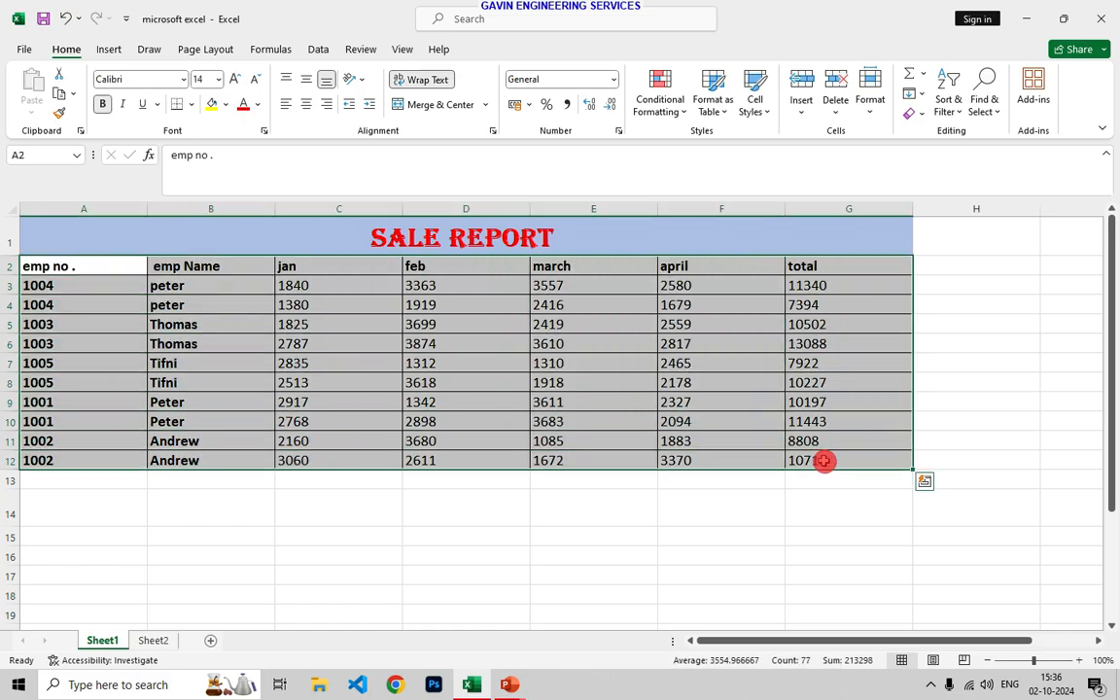
pyautogui.click(722, 107)
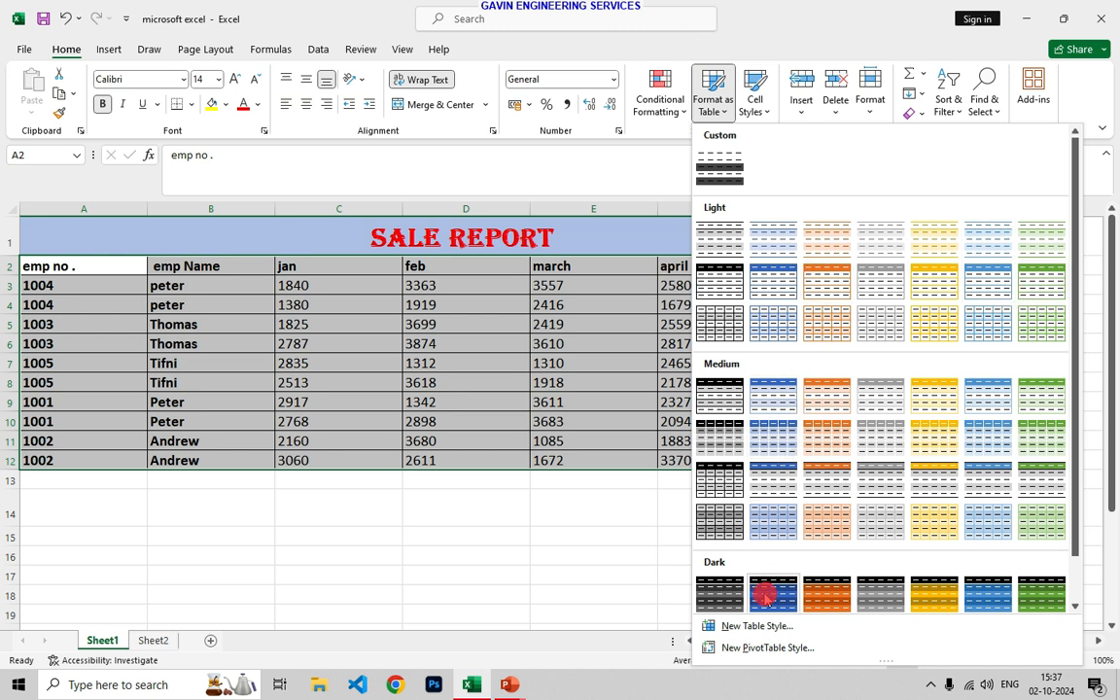
pyautogui.scroll(-1, 800, 587)
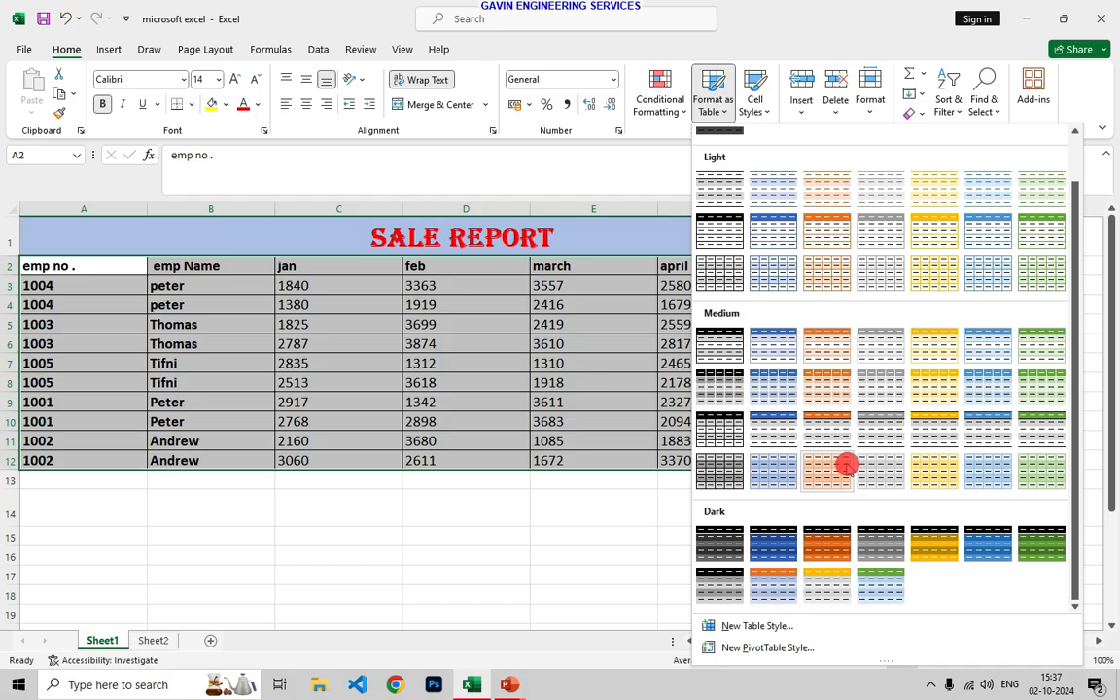
pyautogui.scroll(1, 847, 463)
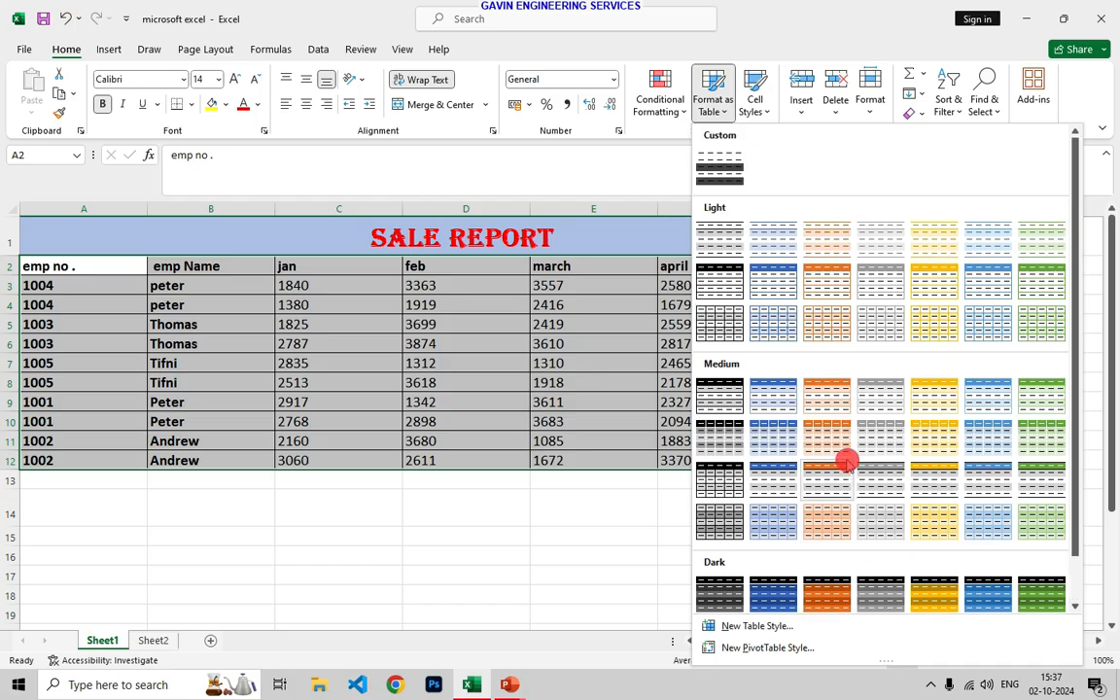
pyautogui.click(809, 282)
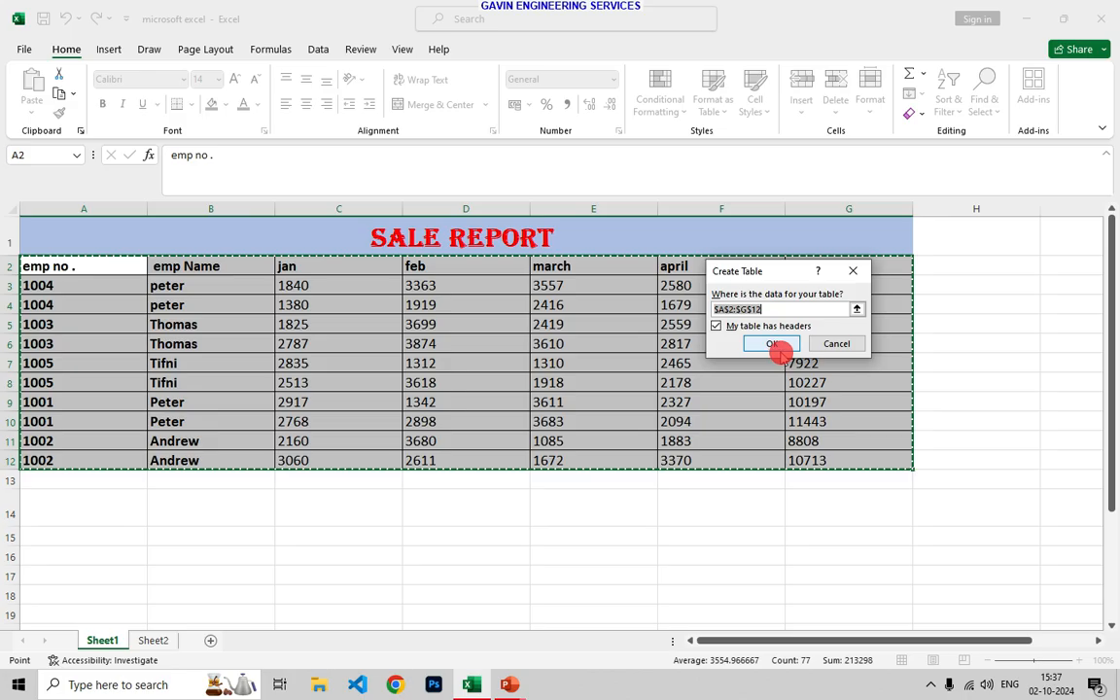
pyautogui.click(783, 346)
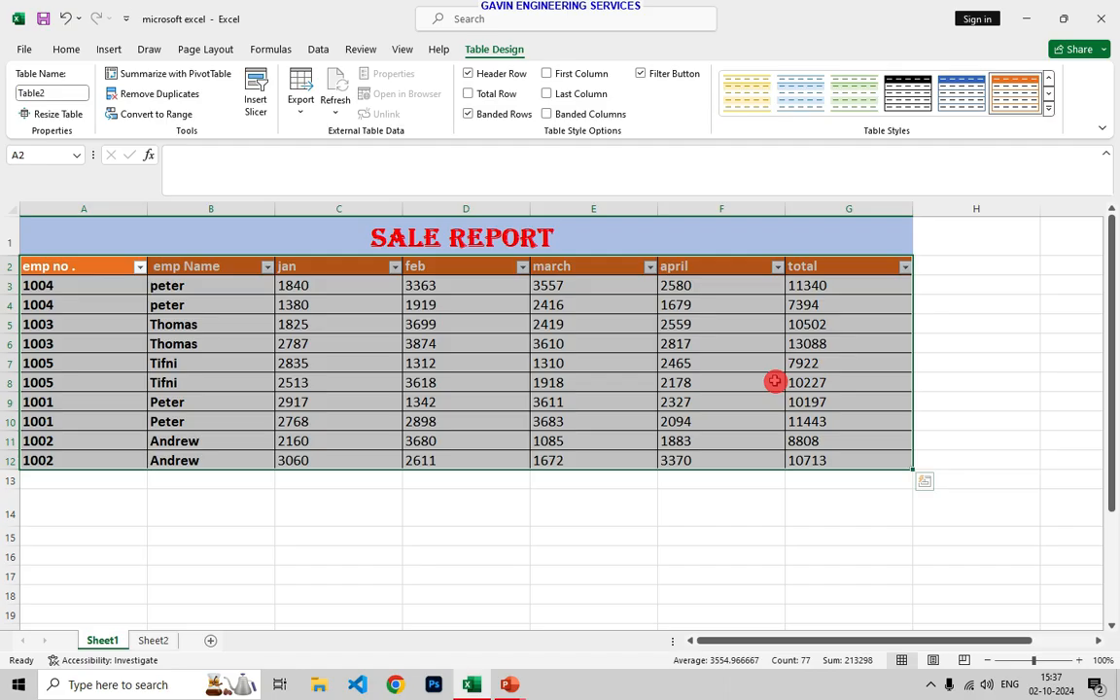
pyautogui.hotkey('ctrl', 'z')
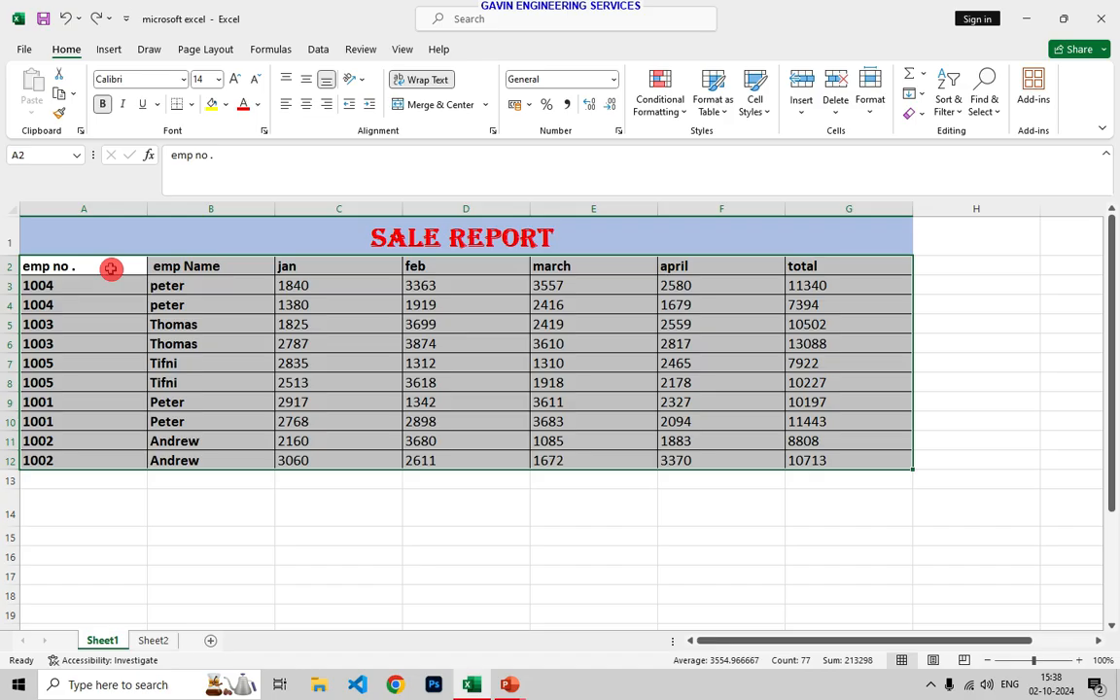
# Create a table with headers from the selected range A2:G12, keeping the default table style
pyautogui.hotkey('ctrl', 't')
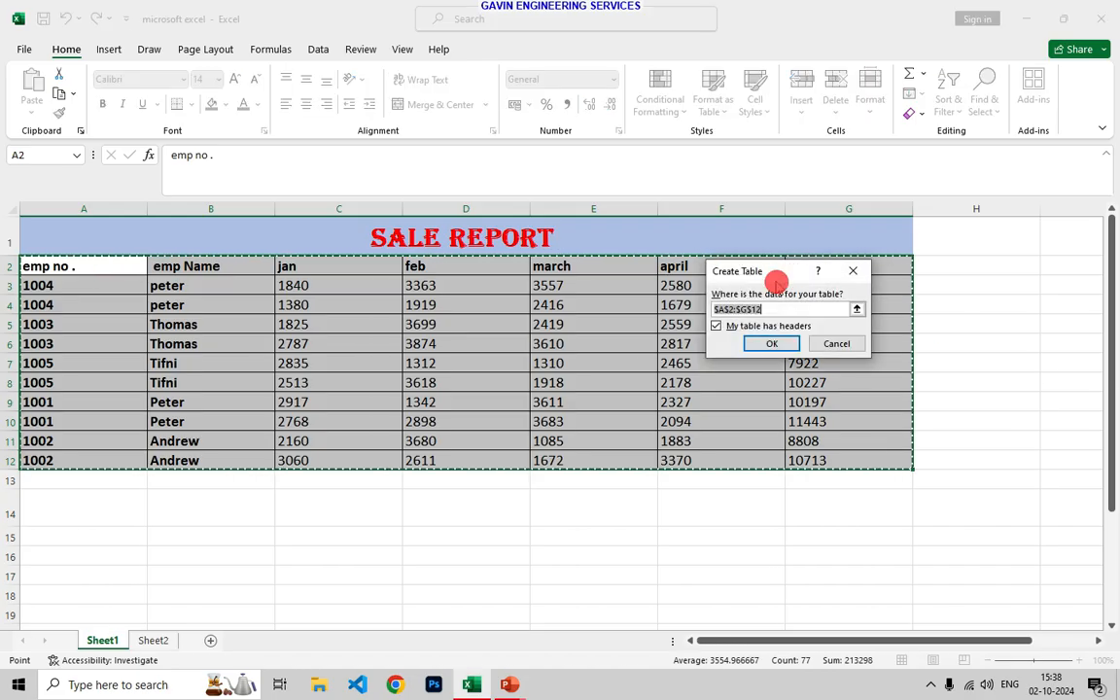
pyautogui.click(771, 344)
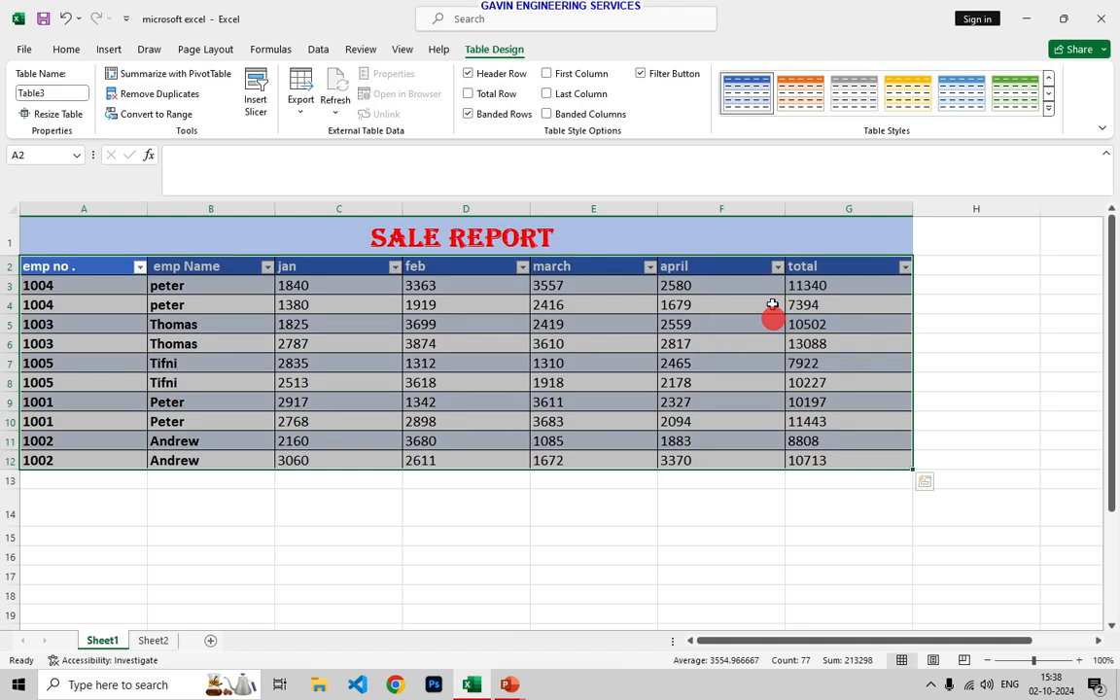
pyautogui.click(722, 382)
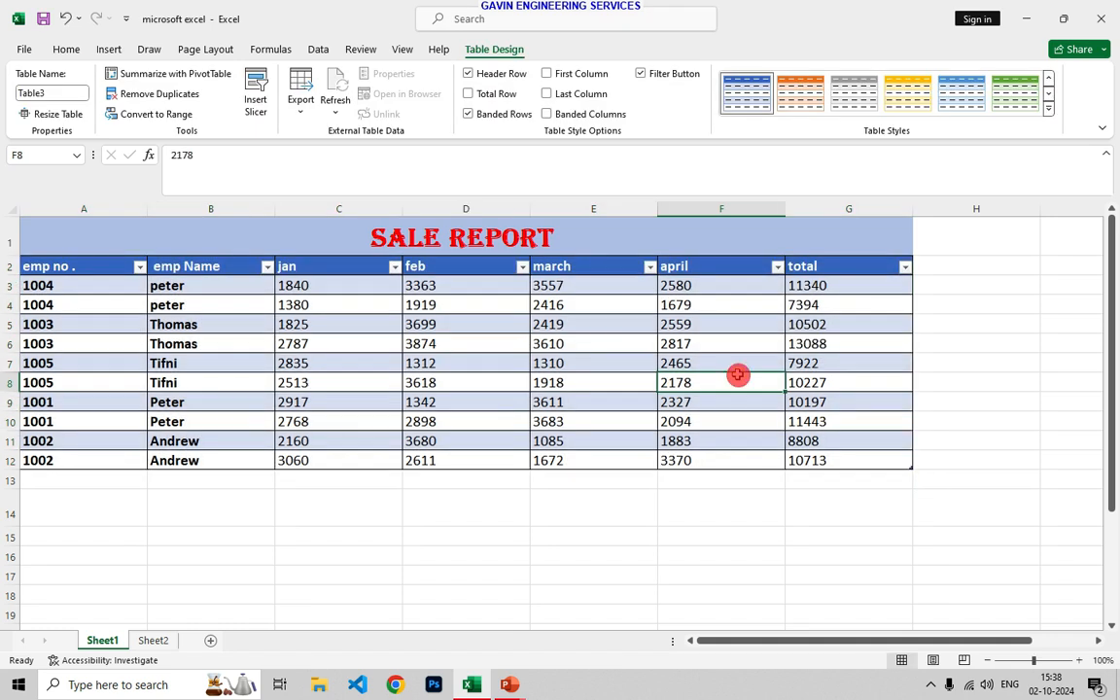
pyautogui.click(740, 483)
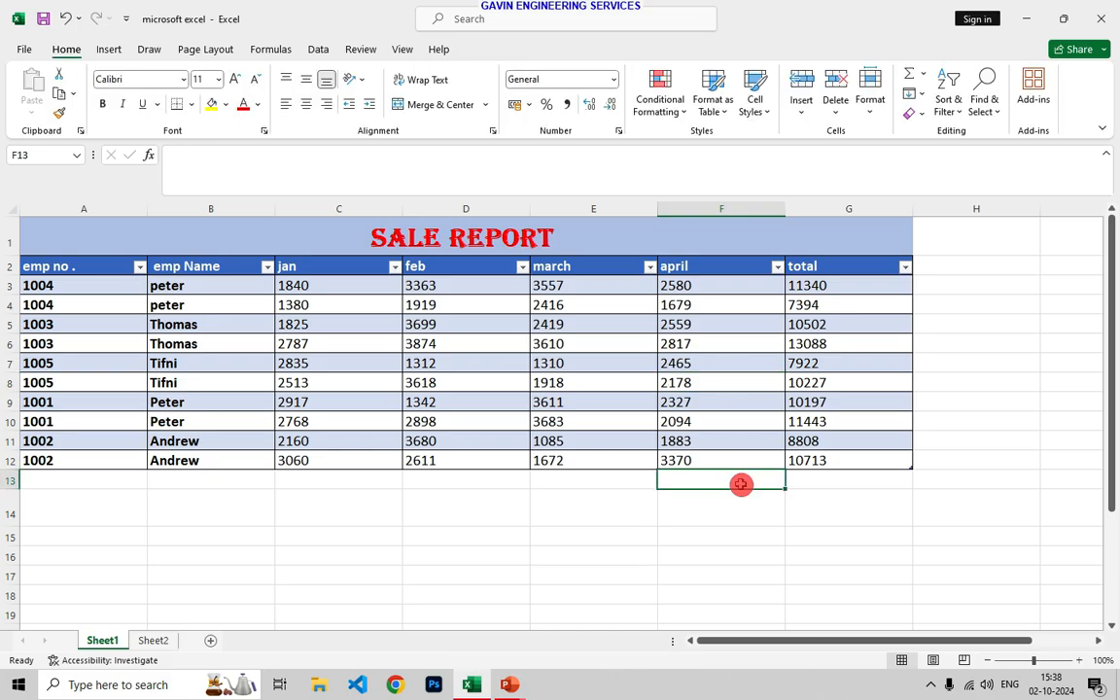
# Apply the Light table style with a solid green header row, and turn the header filter buttons off and on again
pyautogui.click(751, 416)
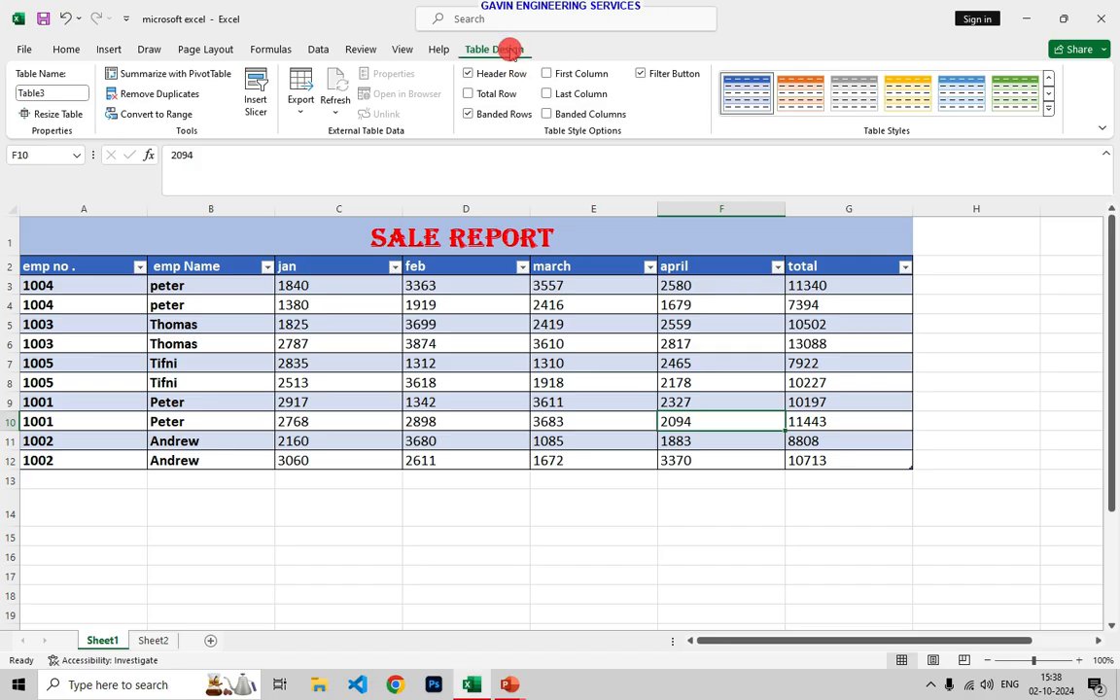
pyautogui.click(1049, 110)
pyautogui.click(1052, 107)
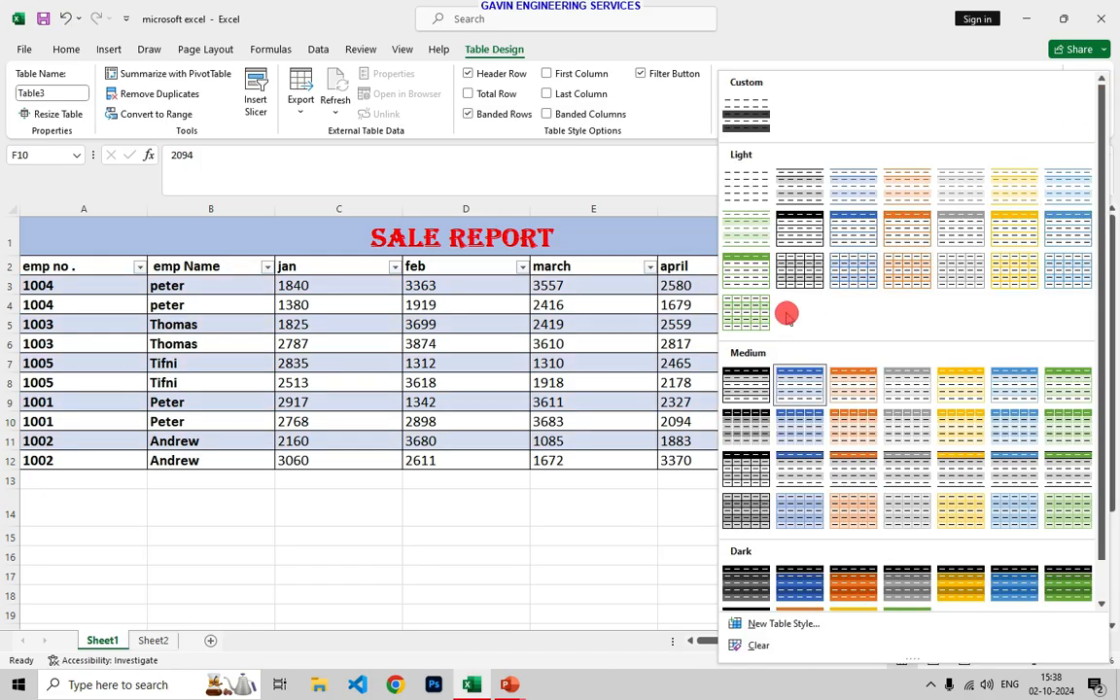
pyautogui.click(750, 275)
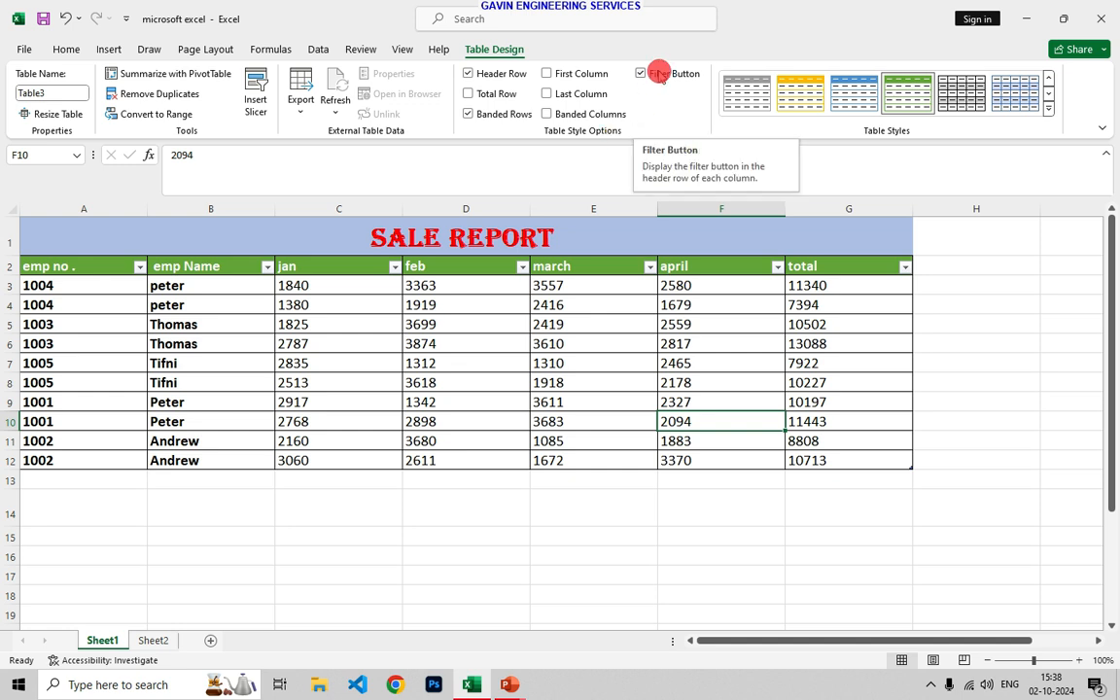
pyautogui.click(659, 75)
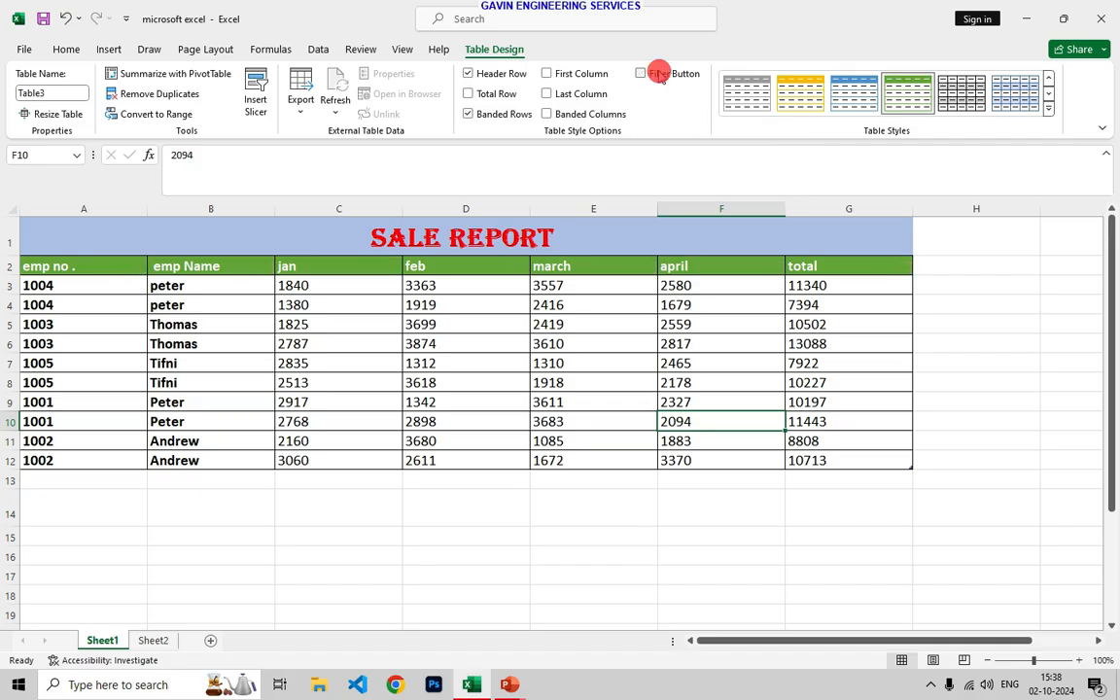
pyautogui.click(660, 75)
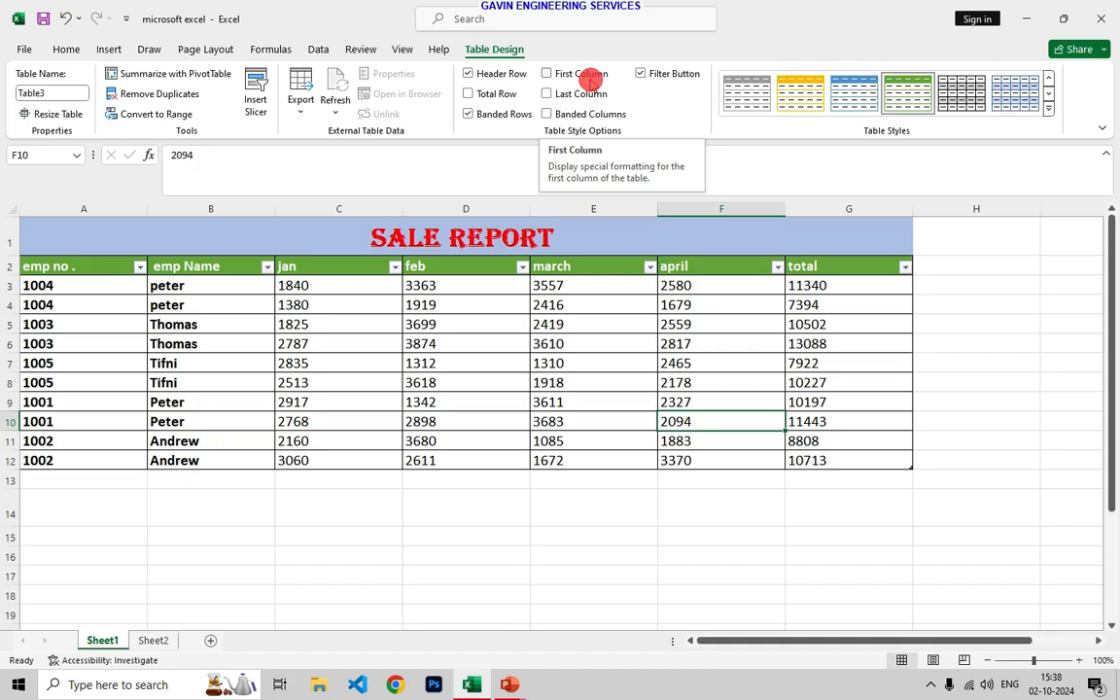
# Enable special formatting for the table's first and last columns and apply the blue Medium style with solid blue outer columns
pyautogui.click(549, 74)
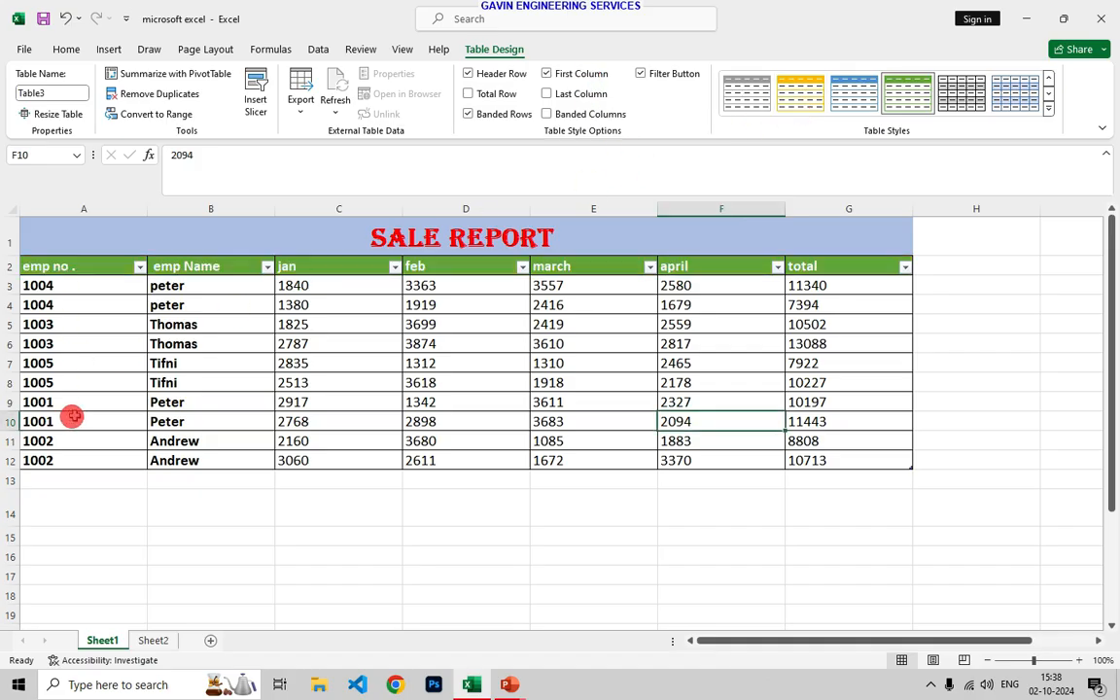
pyautogui.click(572, 95)
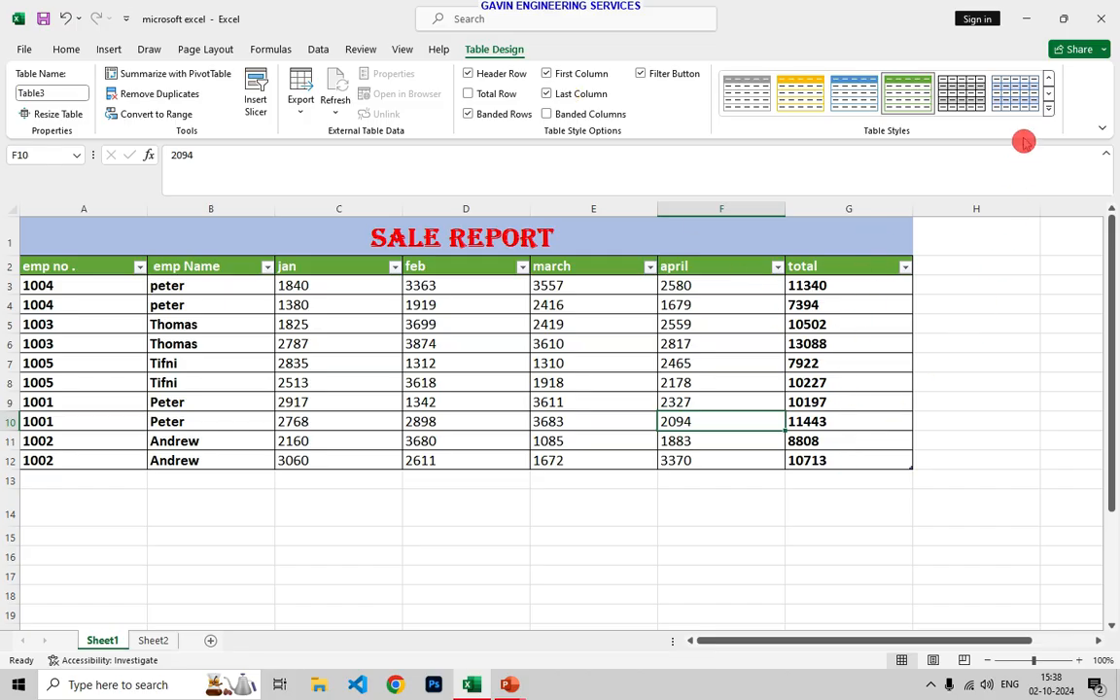
pyautogui.click(1048, 116)
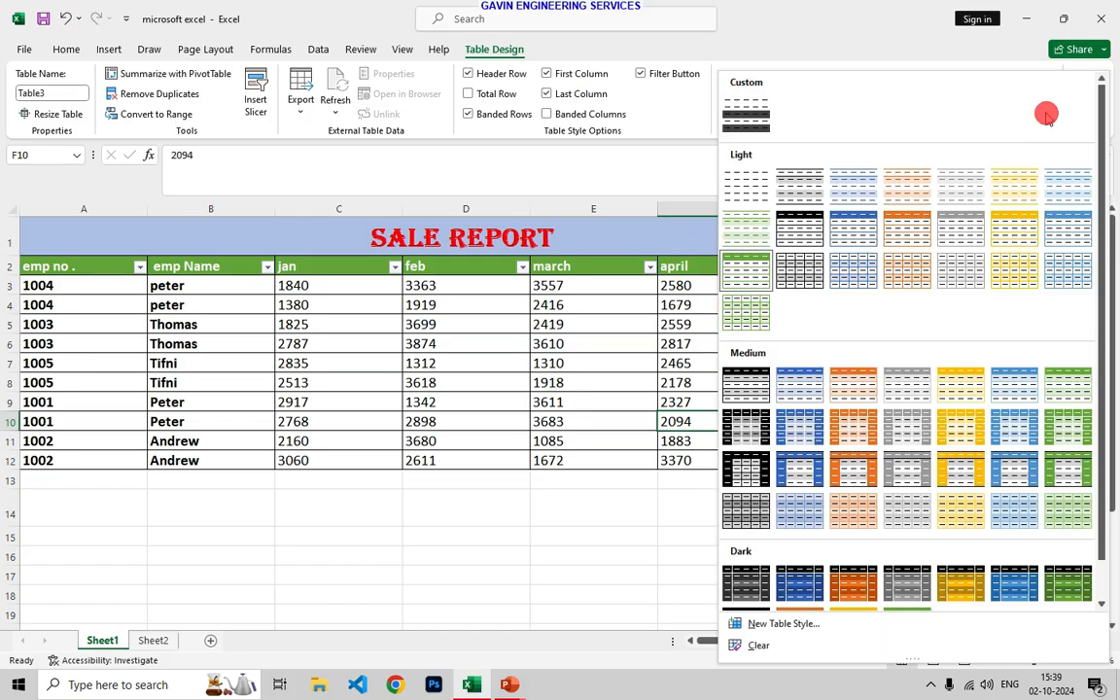
pyautogui.click(800, 426)
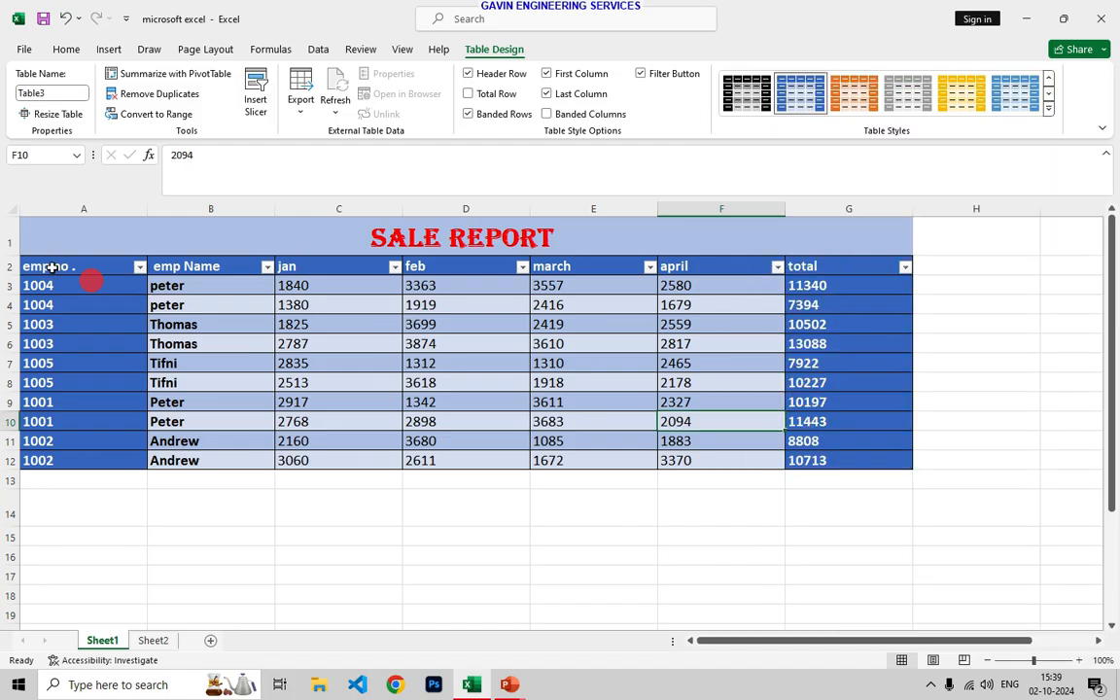
# Turn the table's first and last column formatting off and on again to compare the effect
pyautogui.click(580, 95)
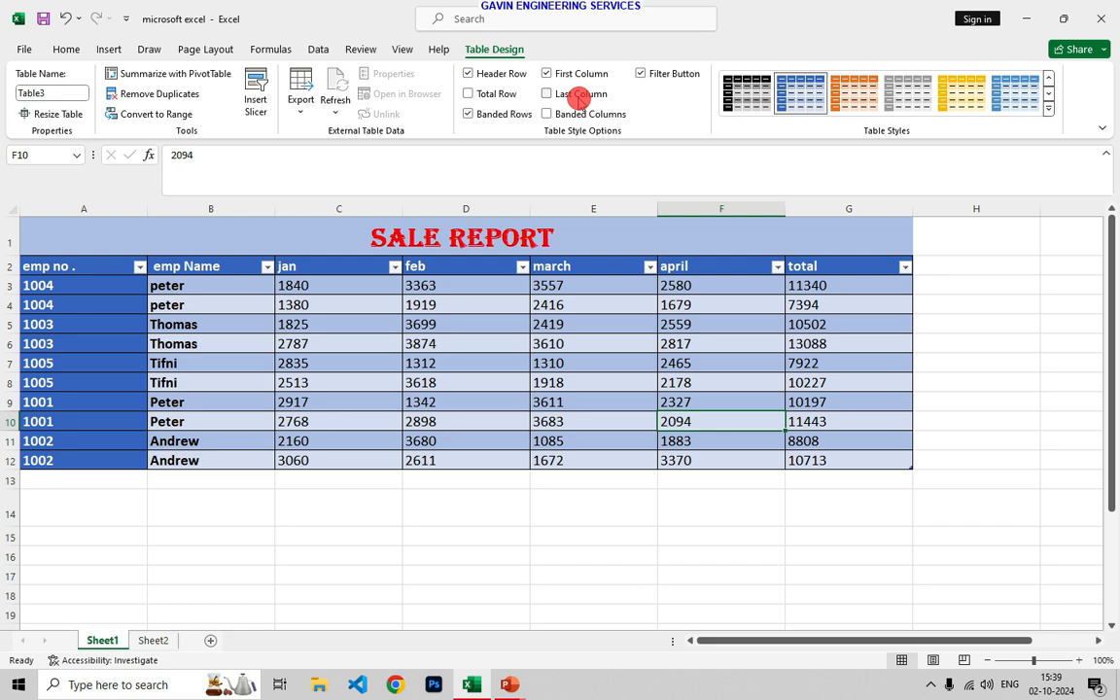
pyautogui.click(574, 75)
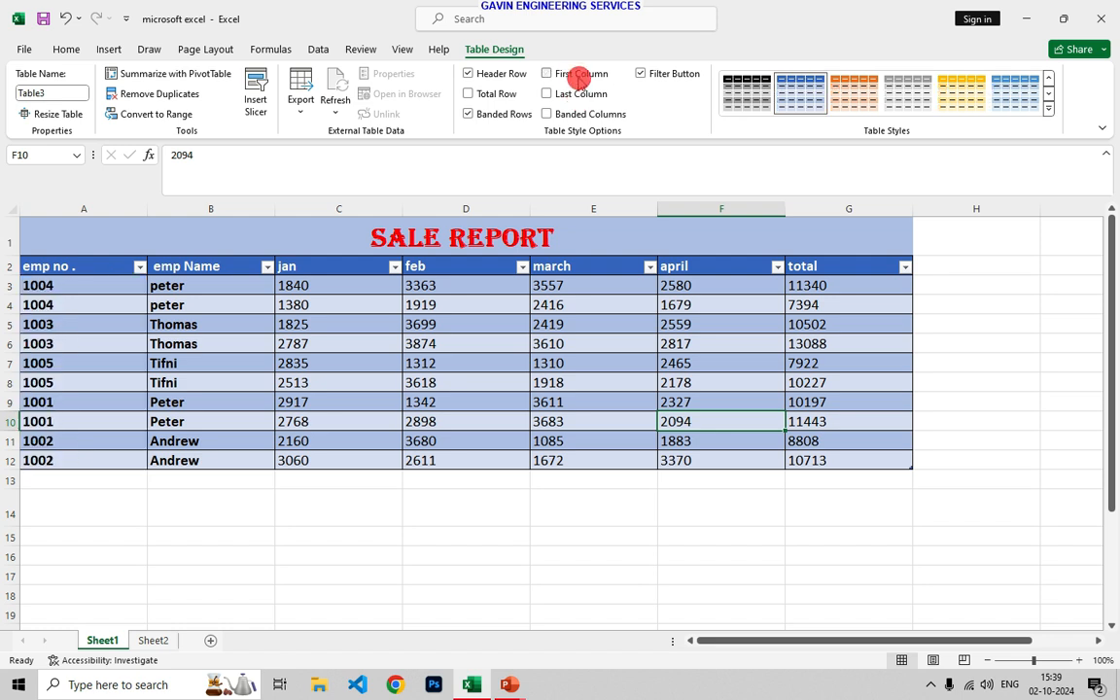
pyautogui.click(580, 94)
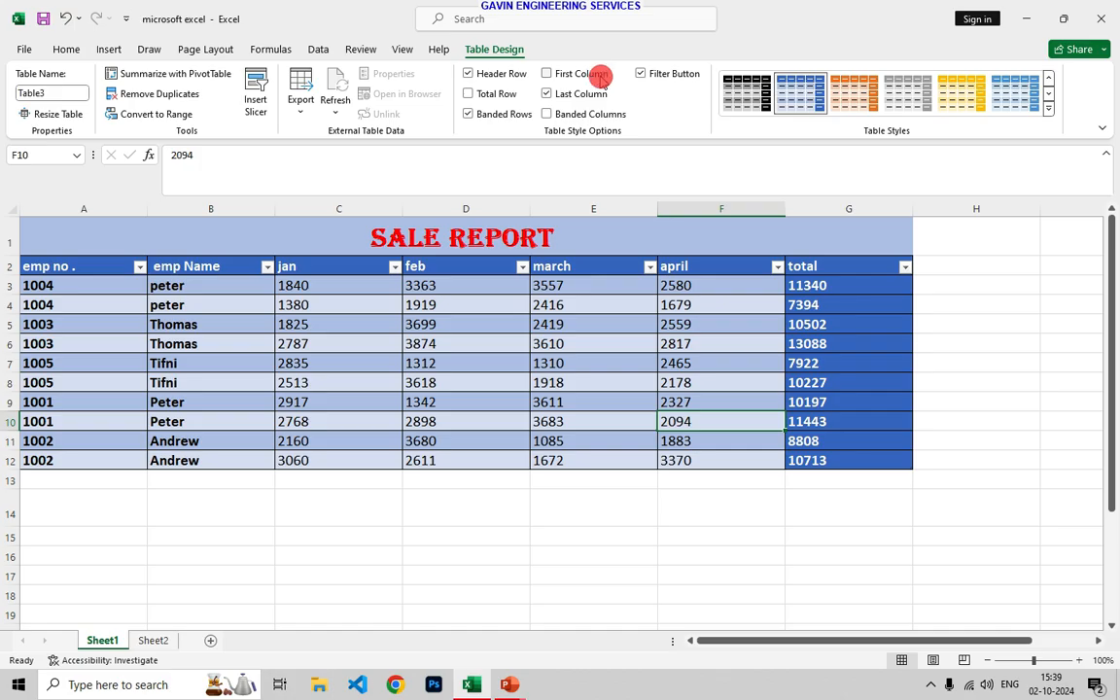
pyautogui.click(550, 74)
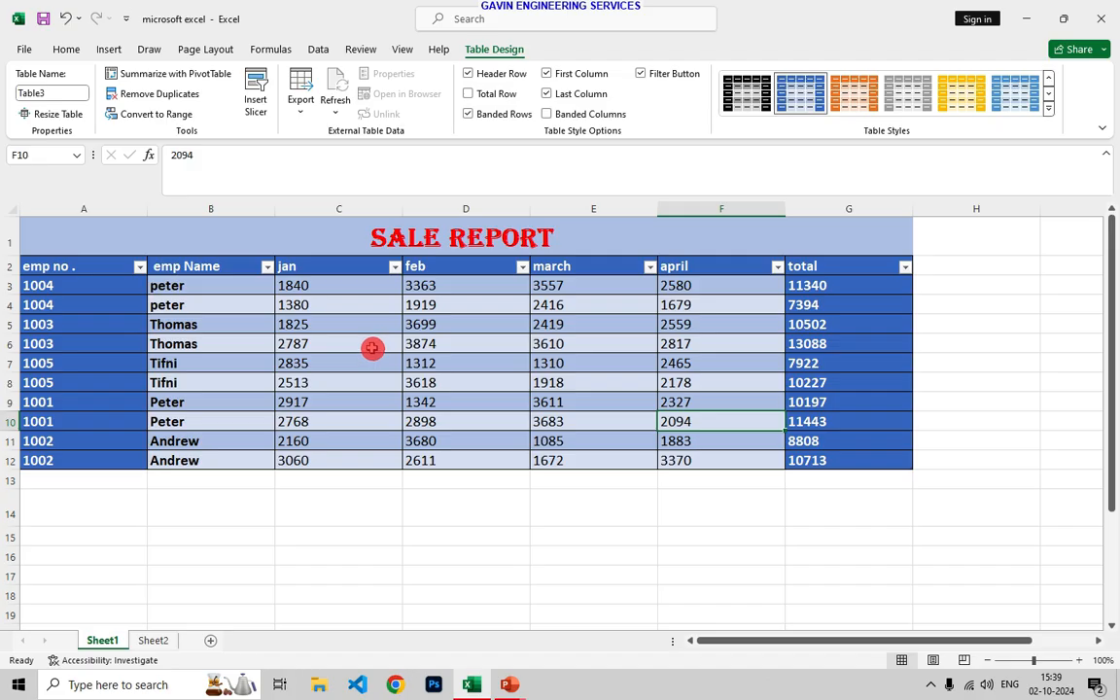
# Turn on banded columns and add a total row to the sales table
pyautogui.click(570, 115)
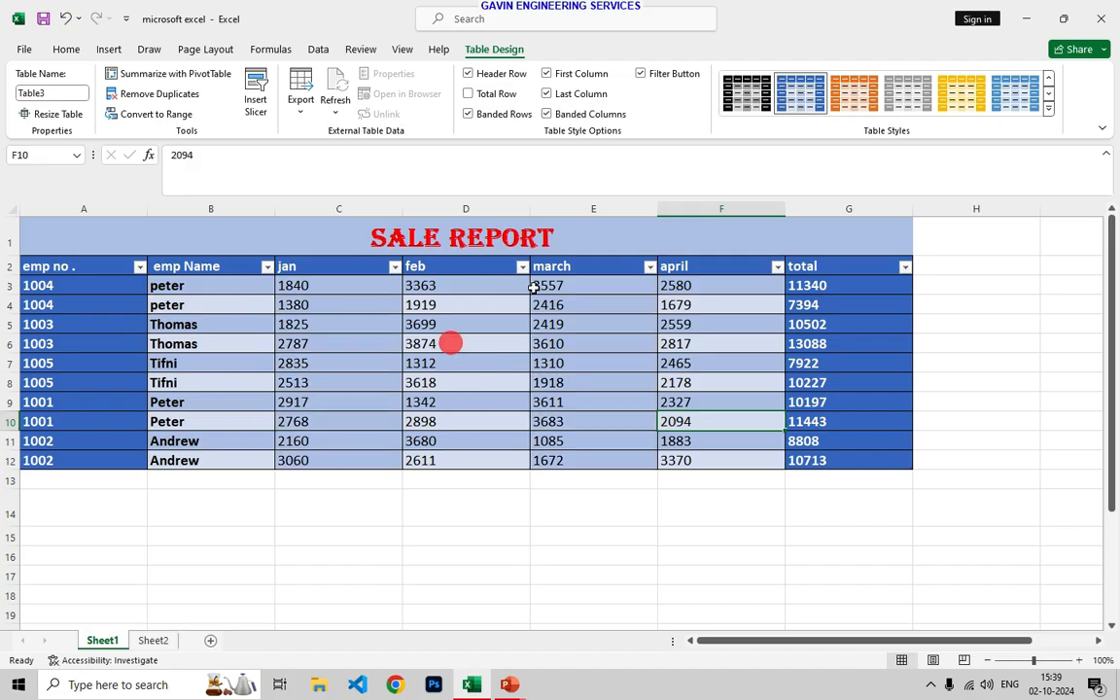
pyautogui.click(496, 94)
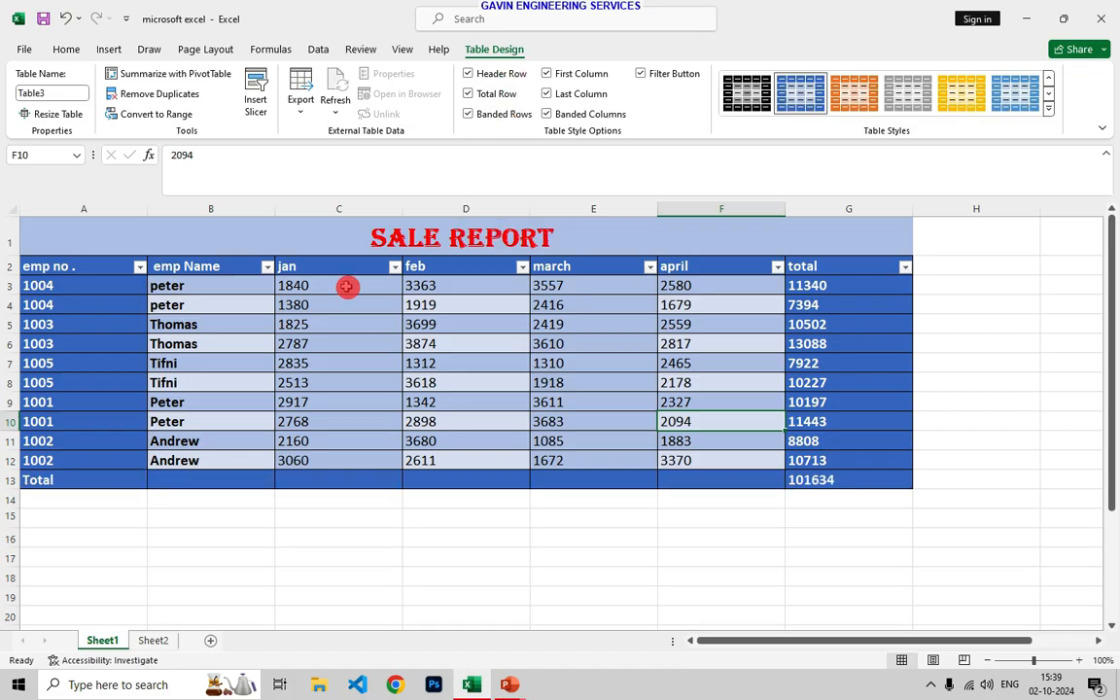
# Turn the table's header row off and on again, and do the same with the banded rows
pyautogui.click(498, 76)
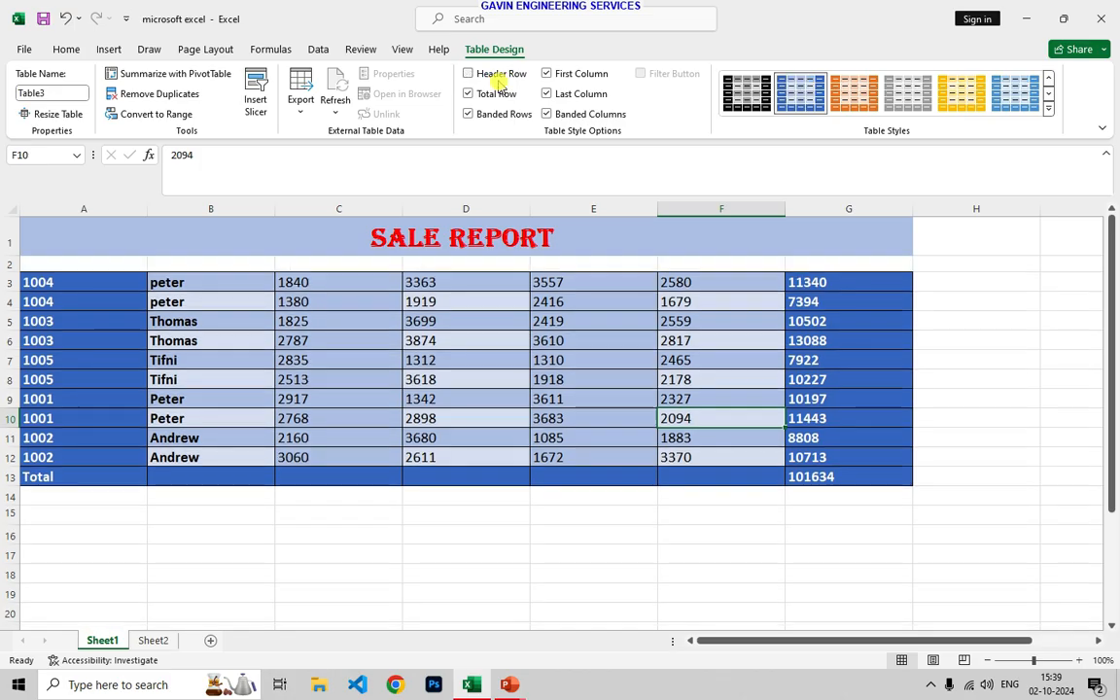
pyautogui.click(493, 77)
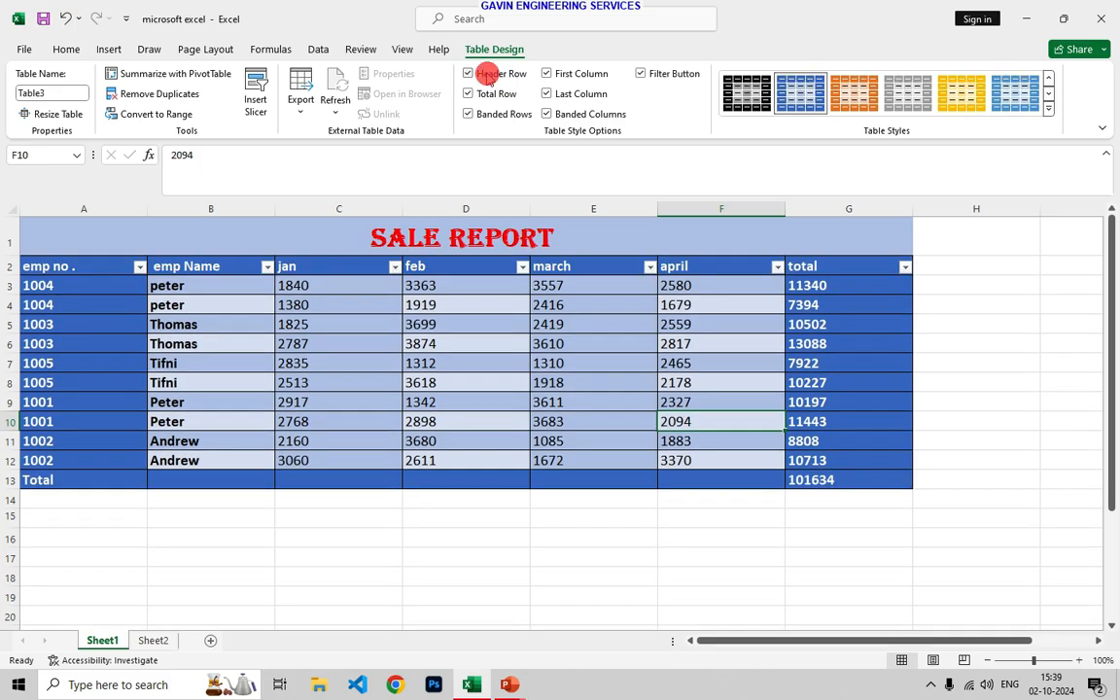
pyautogui.click(513, 117)
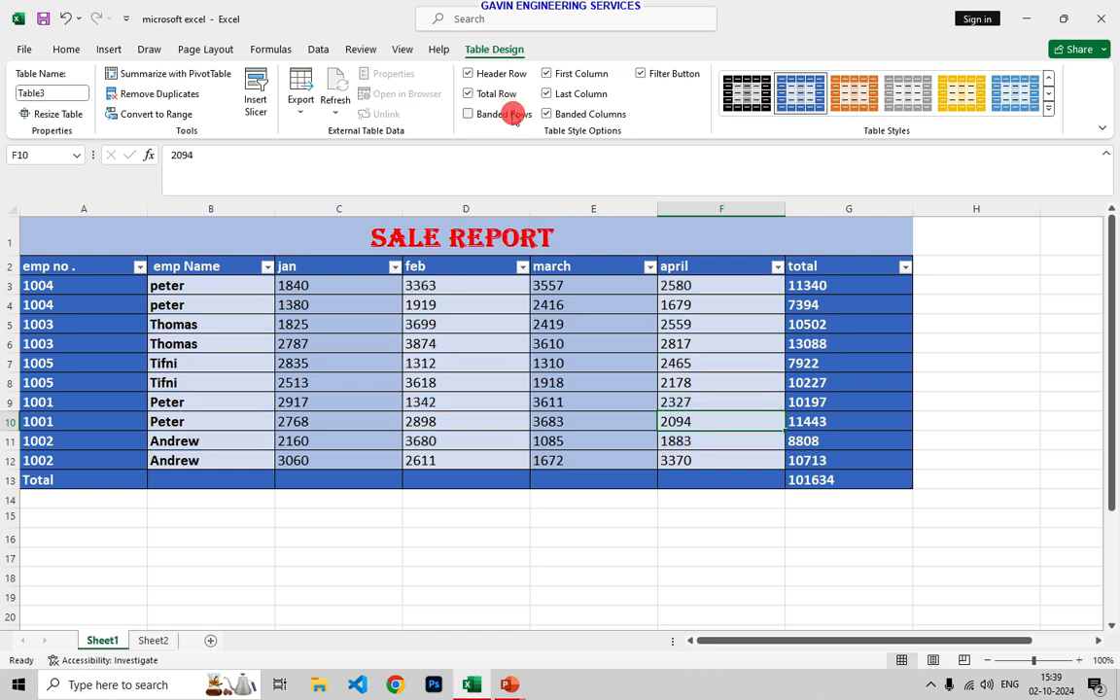
pyautogui.click(513, 117)
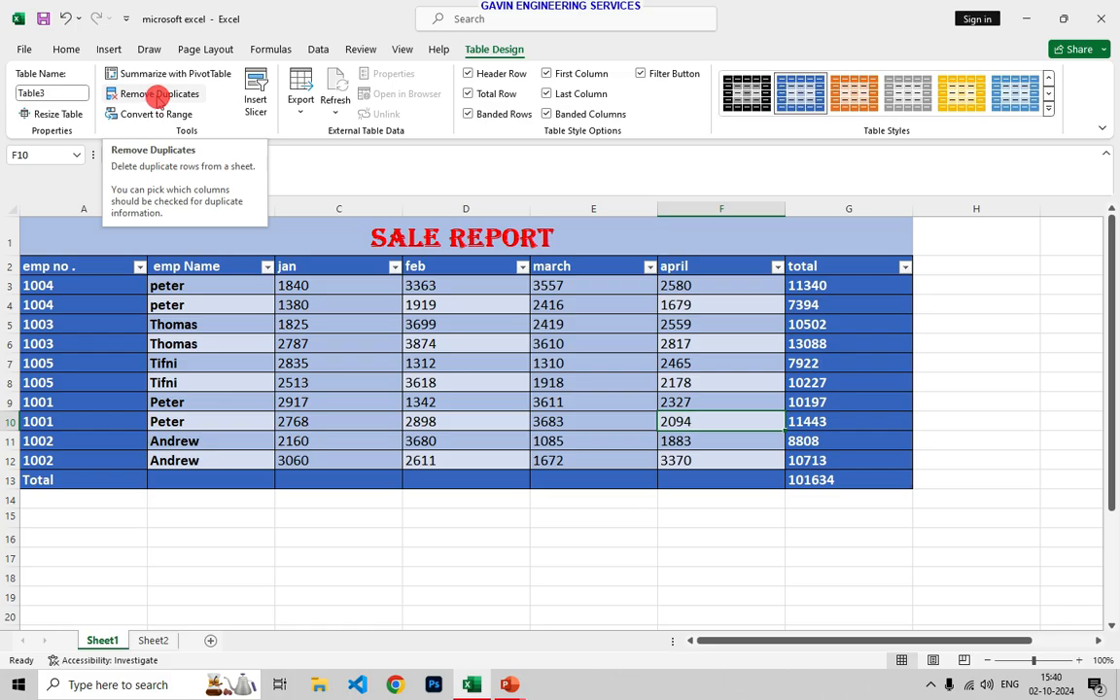
# Try to remove duplicate rows from the table, comparing all columns from emp no. to total
pyautogui.click(156, 94)
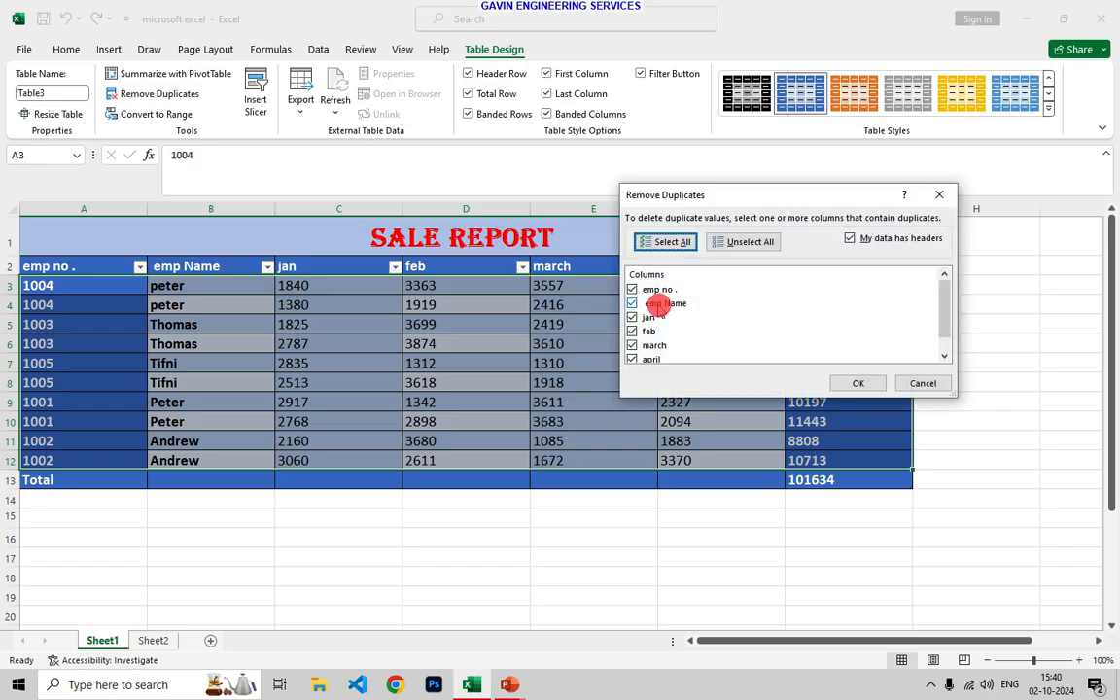
pyautogui.scroll(-1, 679, 309)
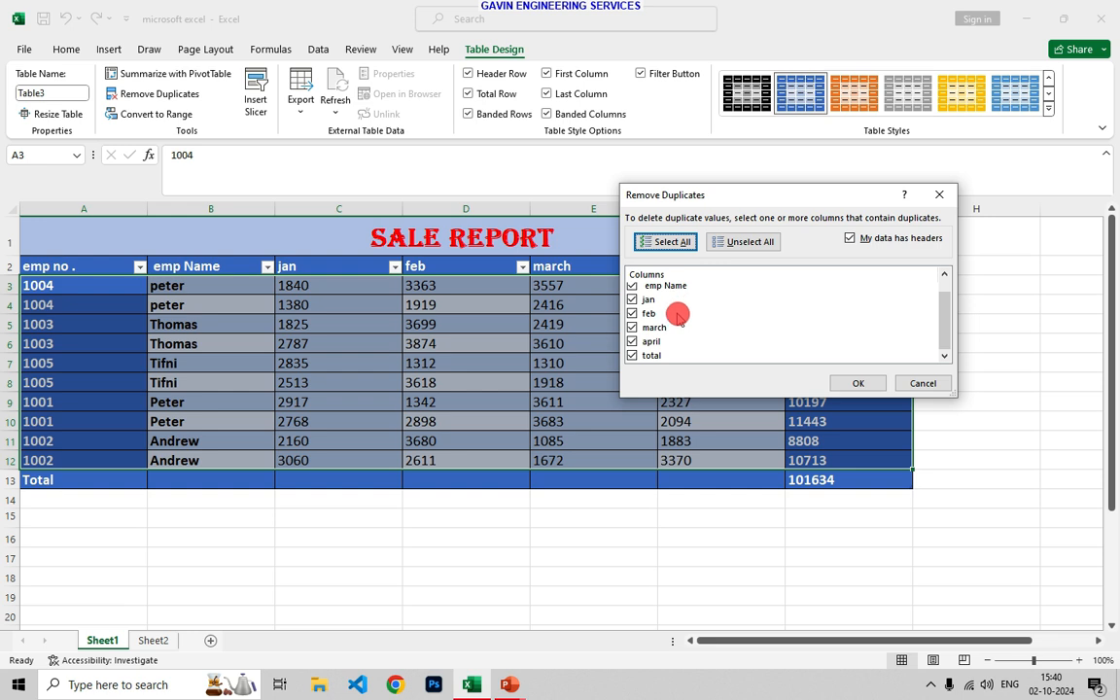
pyautogui.click(853, 383)
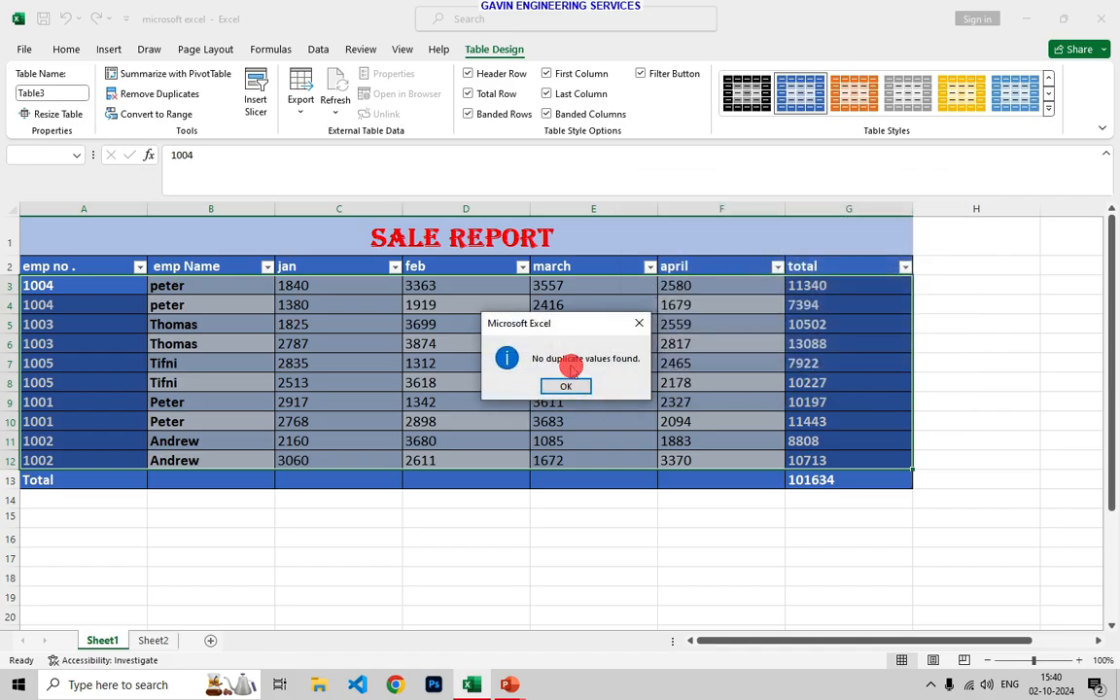
pyautogui.click(565, 386)
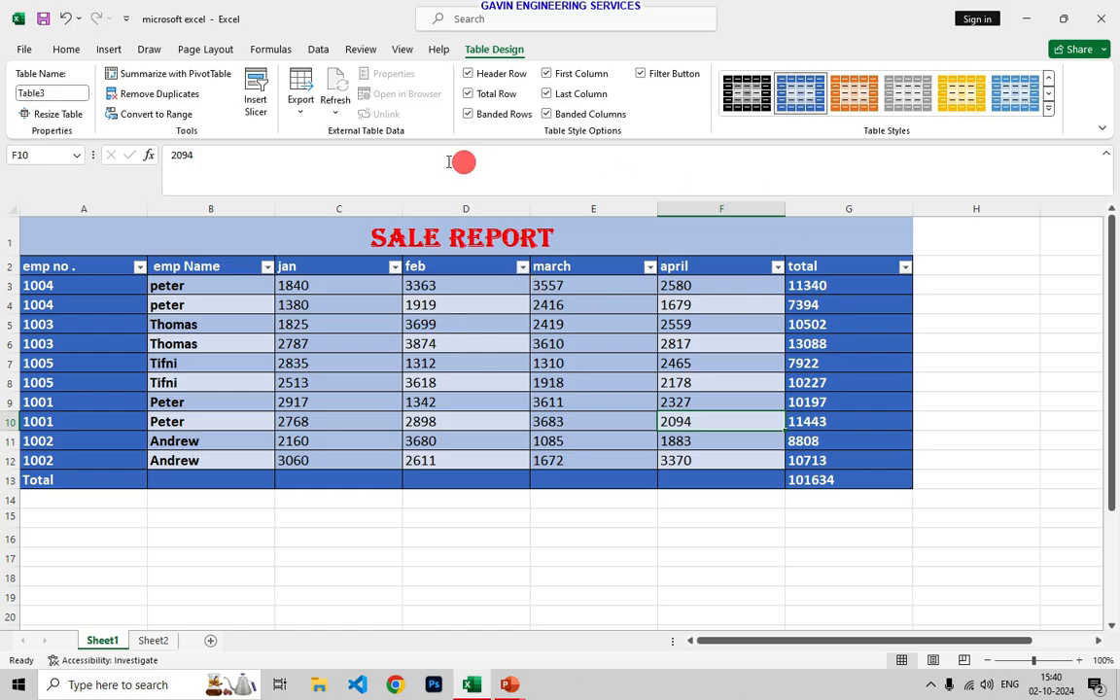
# Remove the table's duplicate rows by comparing only the emp no. column, and undo the removal
pyautogui.click(160, 94)
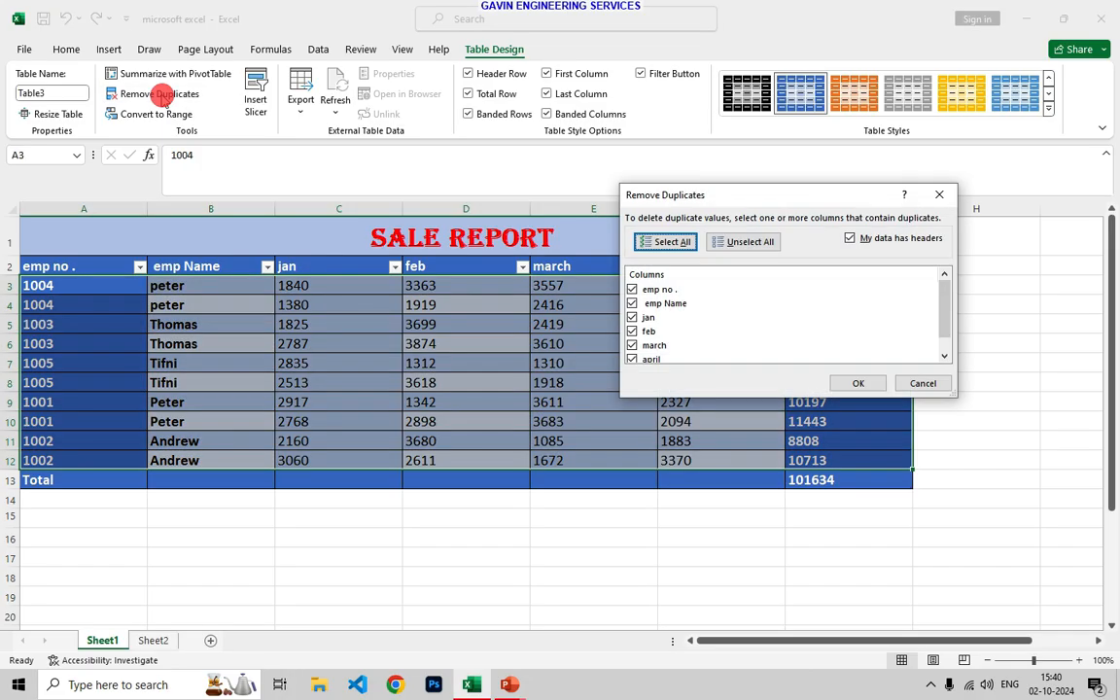
pyautogui.click(753, 249)
pyautogui.click(755, 253)
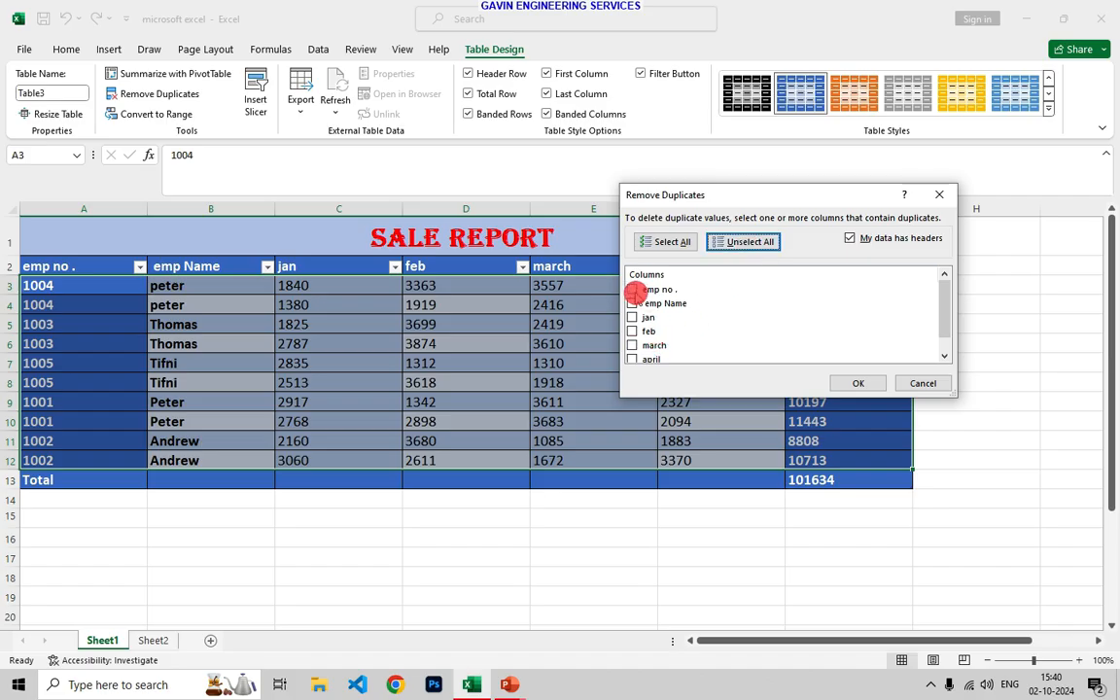
pyautogui.click(633, 291)
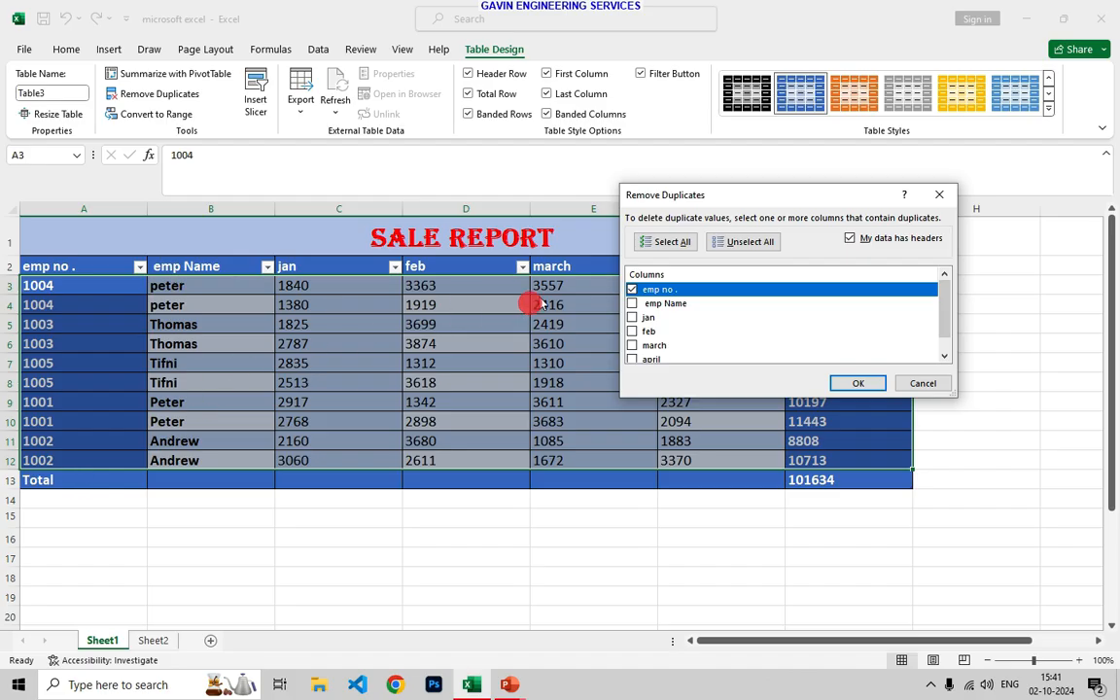
pyautogui.click(683, 243)
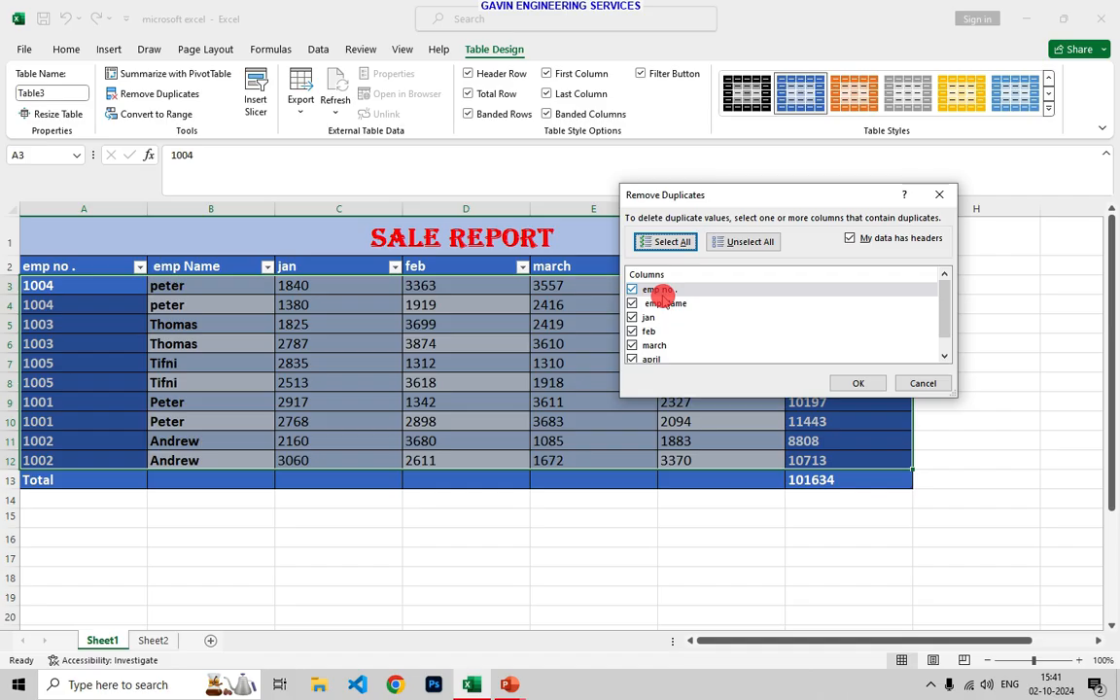
pyautogui.click(716, 249)
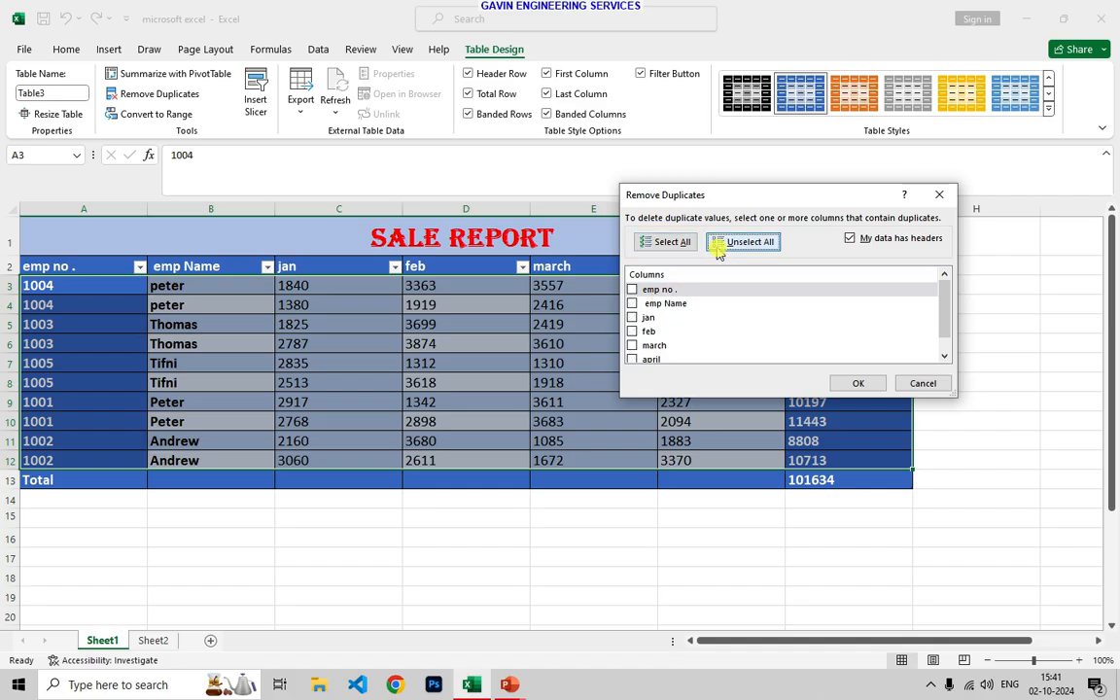
pyautogui.click(717, 250)
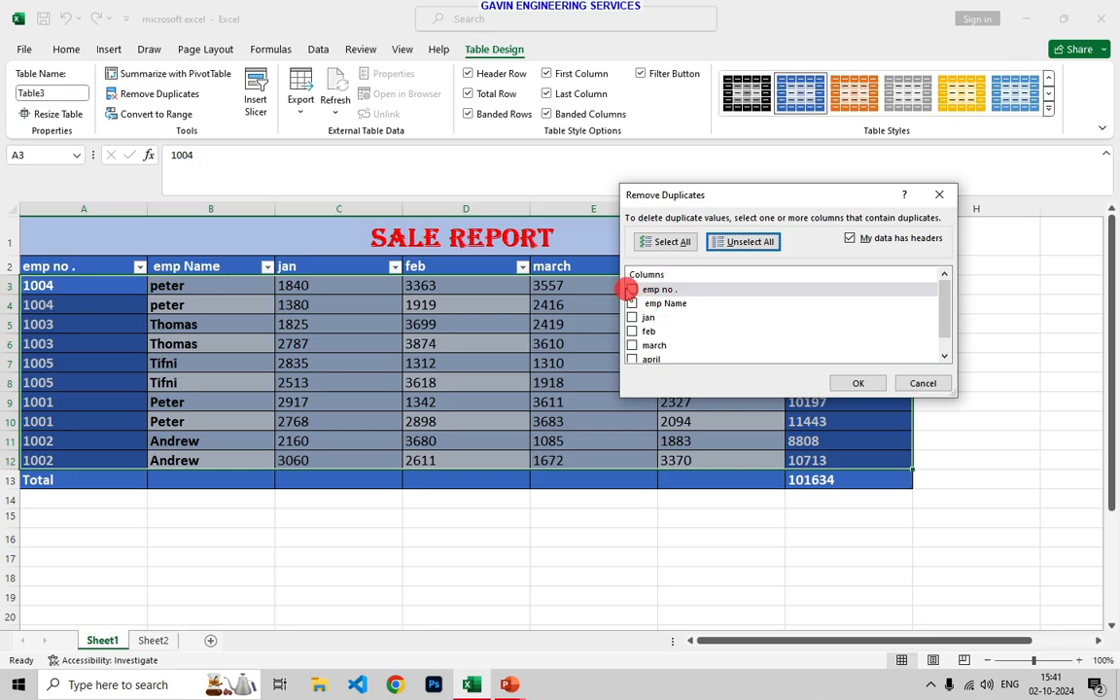
pyautogui.click(632, 289)
pyautogui.click(633, 290)
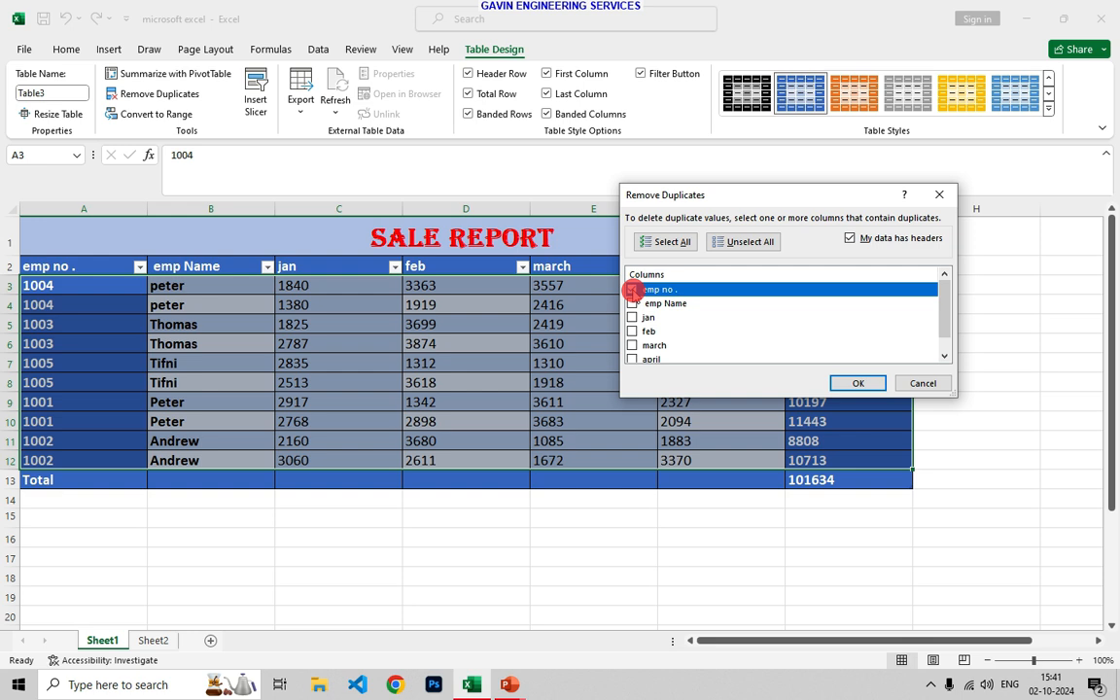
pyautogui.click(632, 289)
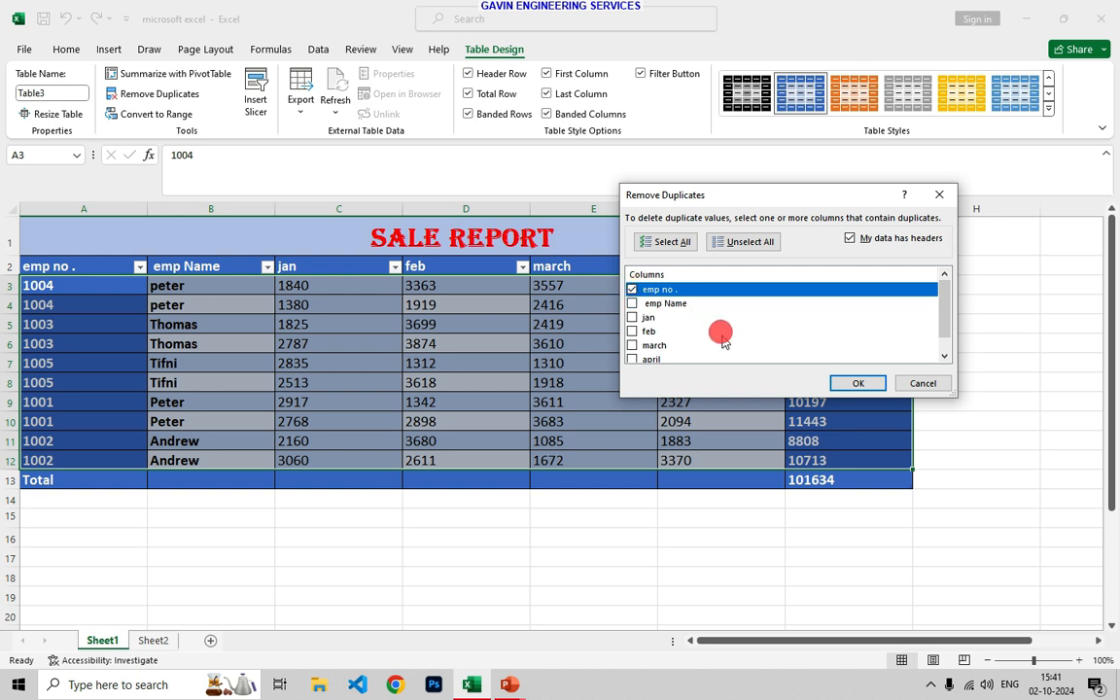
pyautogui.click(846, 385)
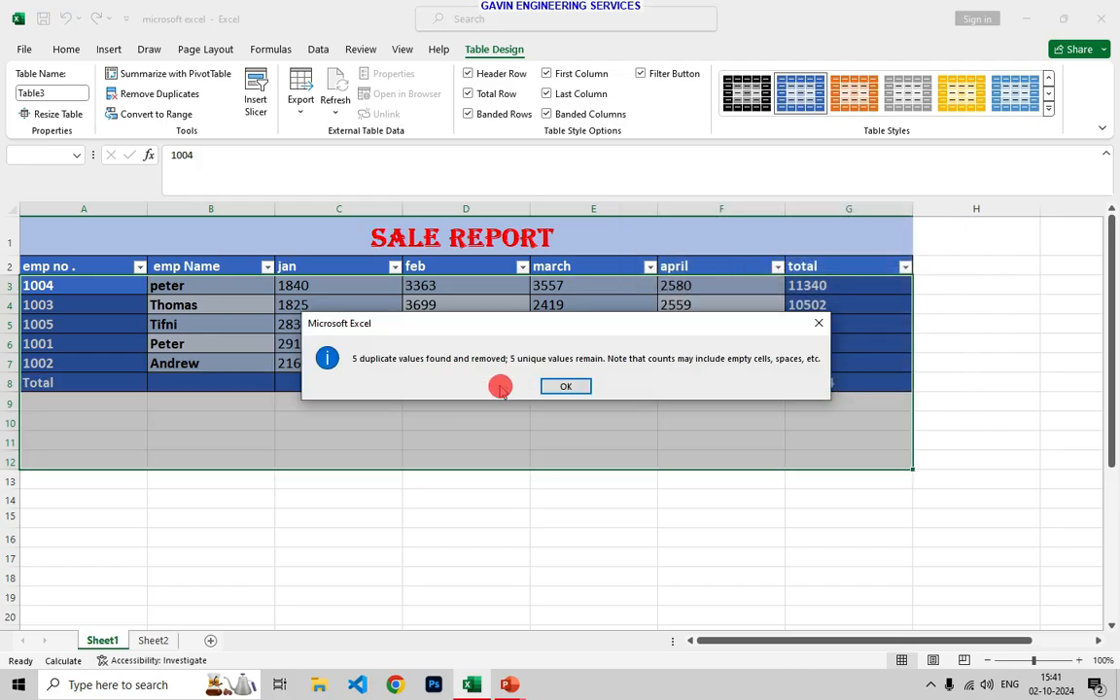
pyautogui.click(570, 387)
pyautogui.hotkey('ctrl', 'z')
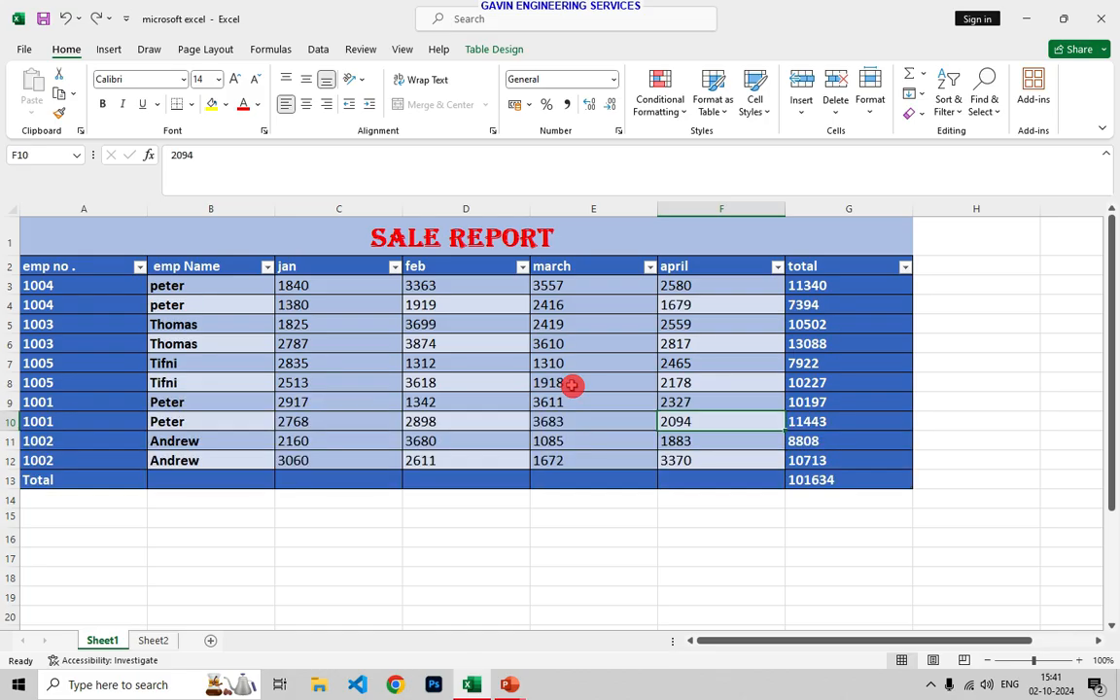
# Insert an emp Name slicer for the sales table and move it beside the total column
pyautogui.click(572, 386)
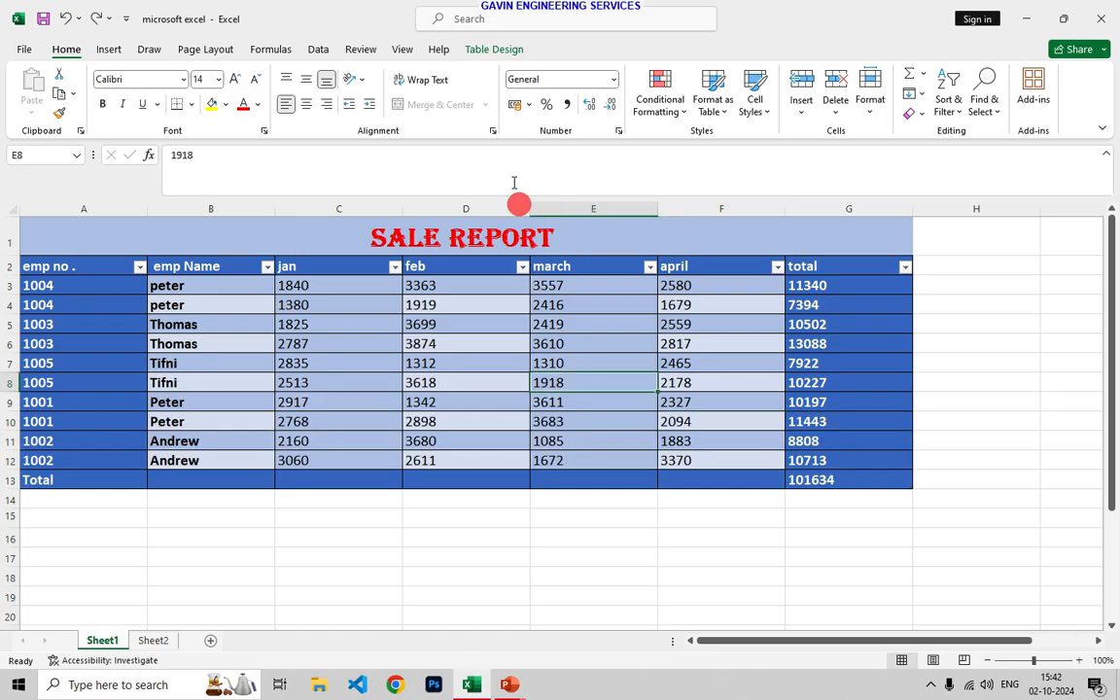
pyautogui.click(494, 50)
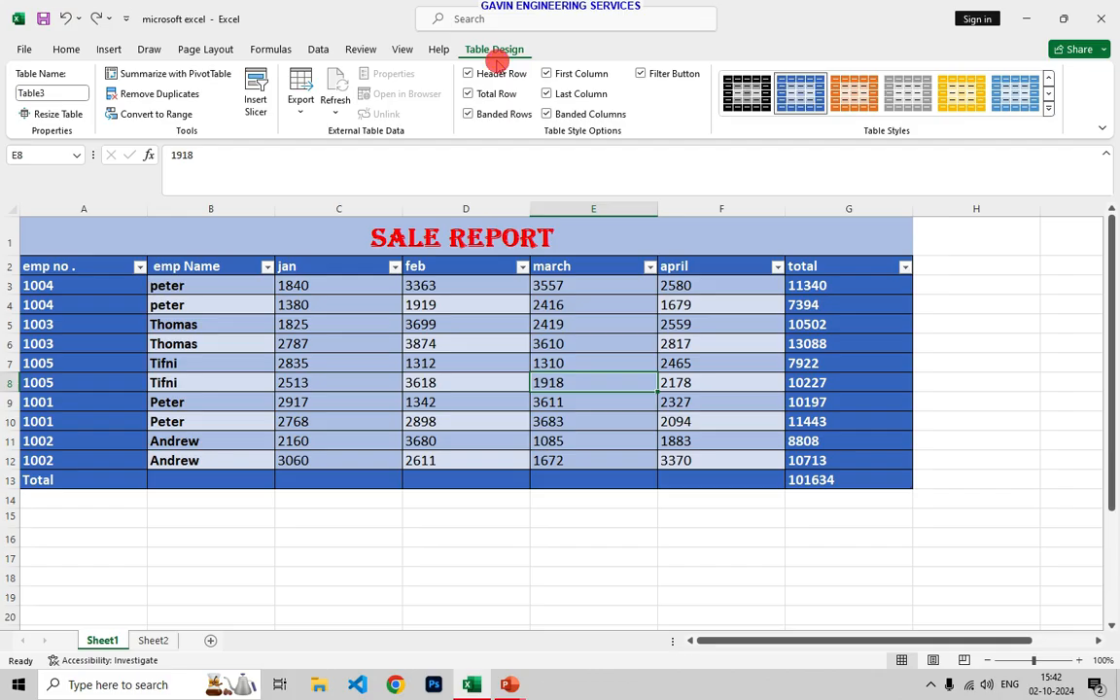
pyautogui.click(256, 107)
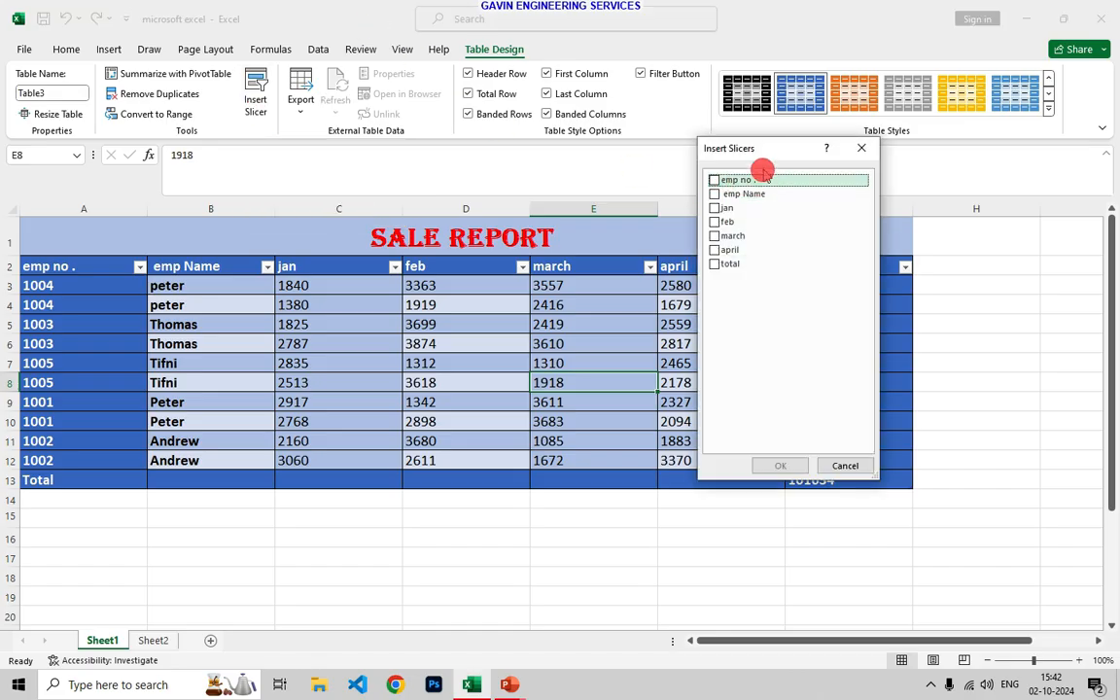
pyautogui.moveTo(794, 161); pyautogui.dragTo(899, 247)
pyautogui.click(877, 273)
pyautogui.click(862, 281)
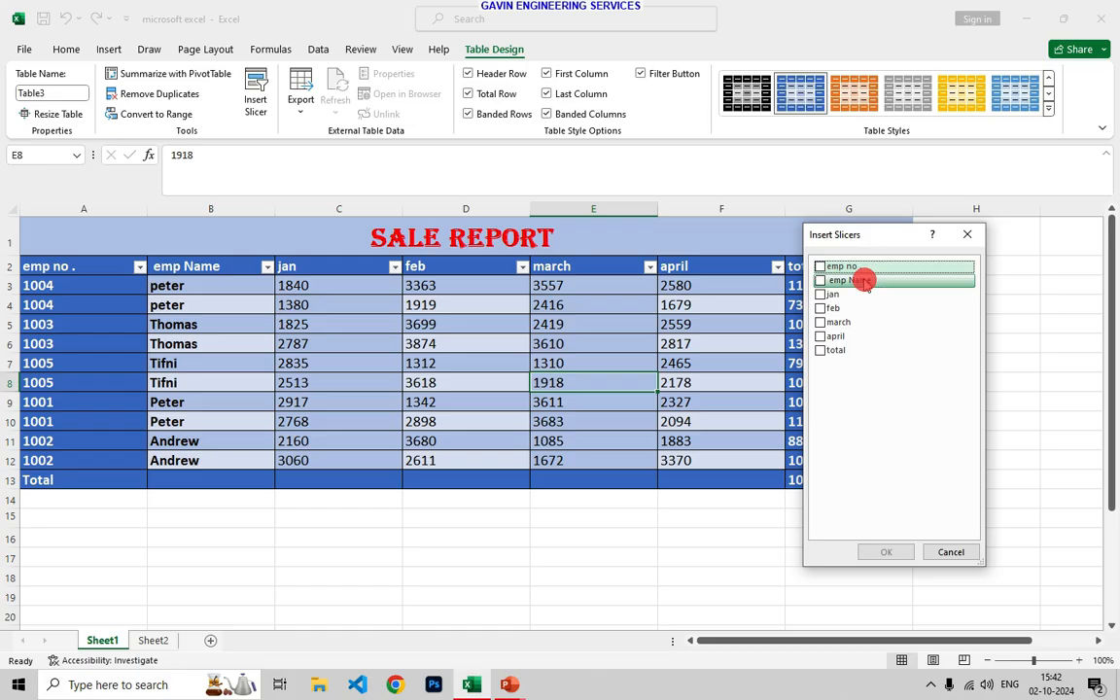
pyautogui.click(821, 281)
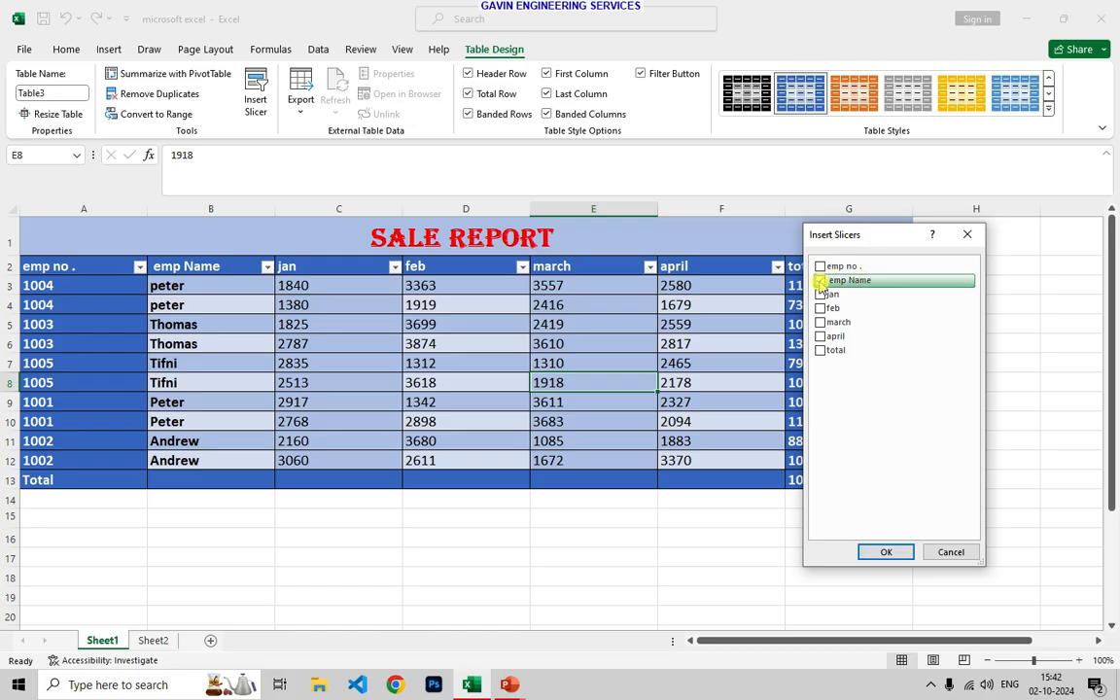
pyautogui.click(905, 558)
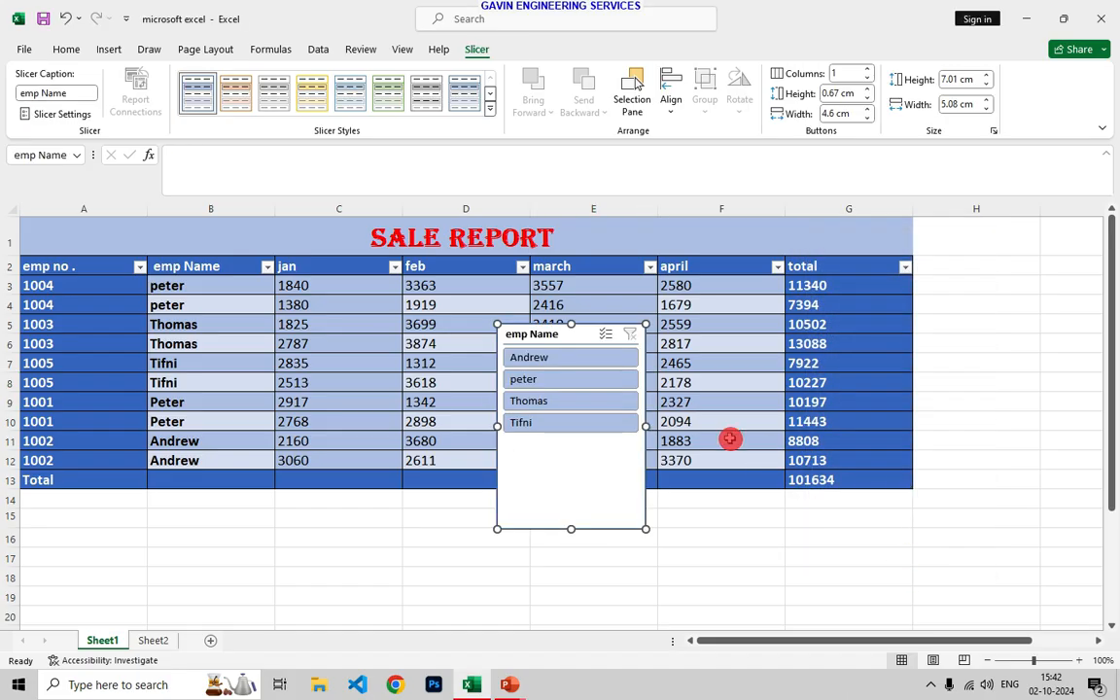
pyautogui.moveTo(628, 334); pyautogui.dragTo(1020, 303)
pyautogui.click(837, 526)
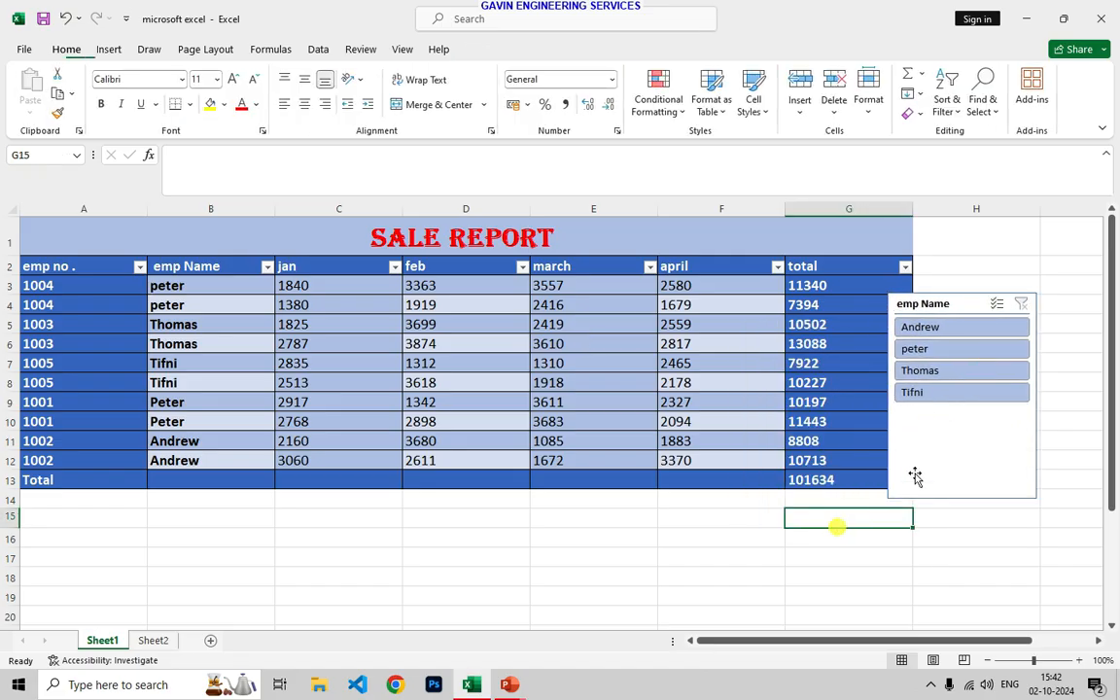
# Filter the table by each employee in turn with the emp Name slicer, and clear the slicer's filter
pyautogui.click(936, 374)
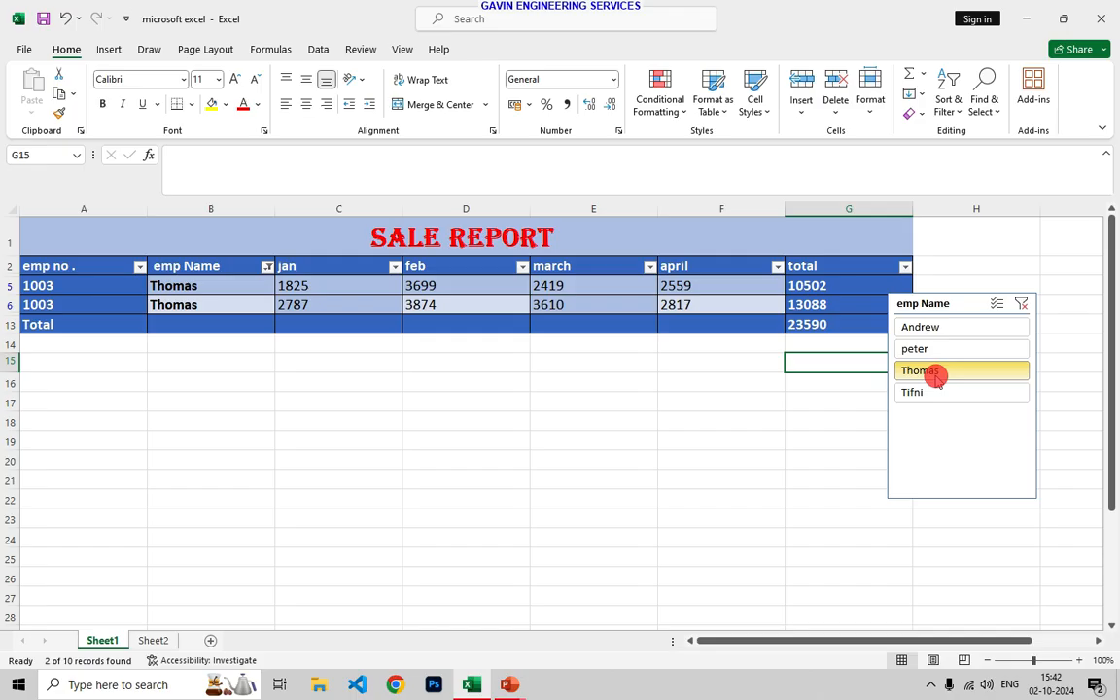
pyautogui.click(932, 351)
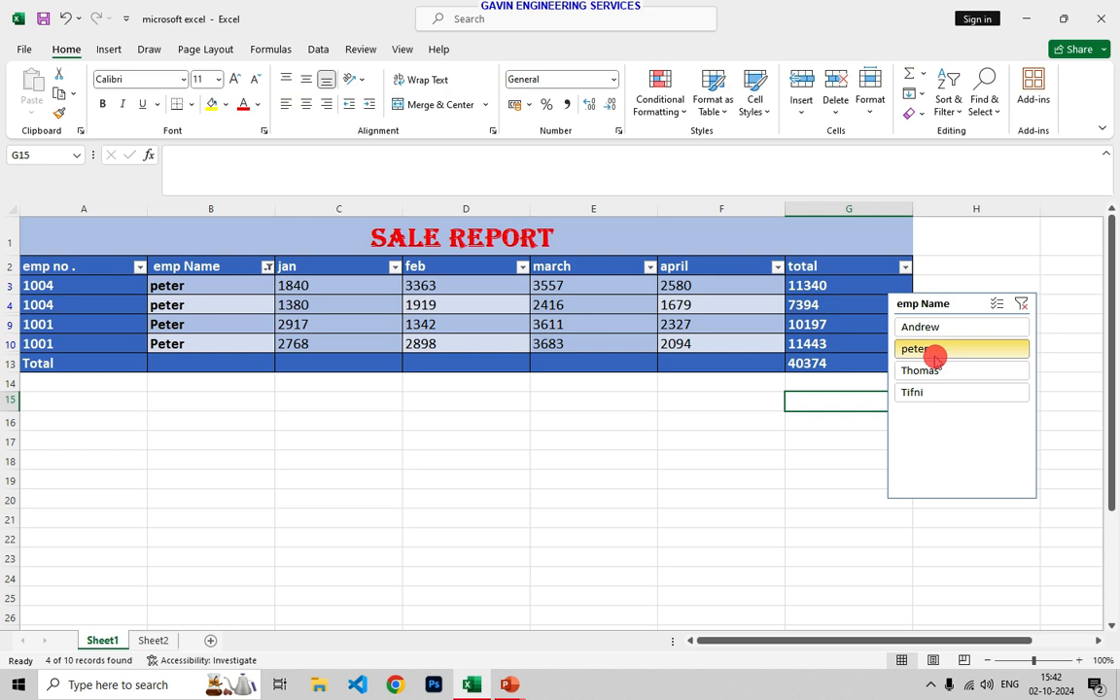
pyautogui.click(941, 327)
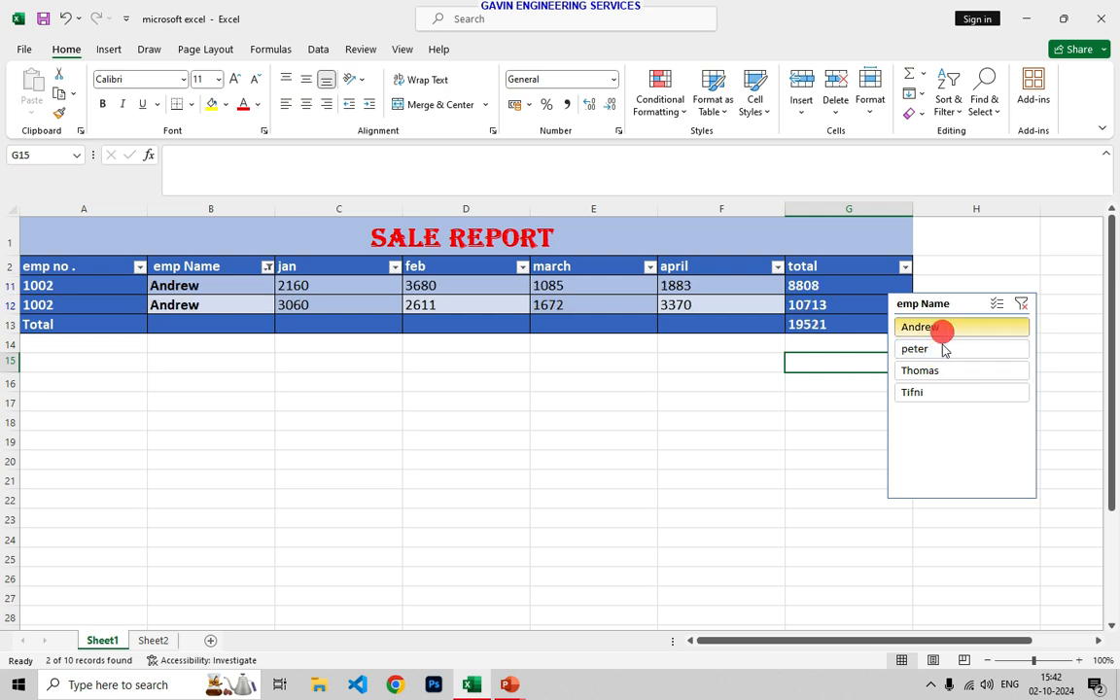
pyautogui.click(937, 373)
pyautogui.click(935, 391)
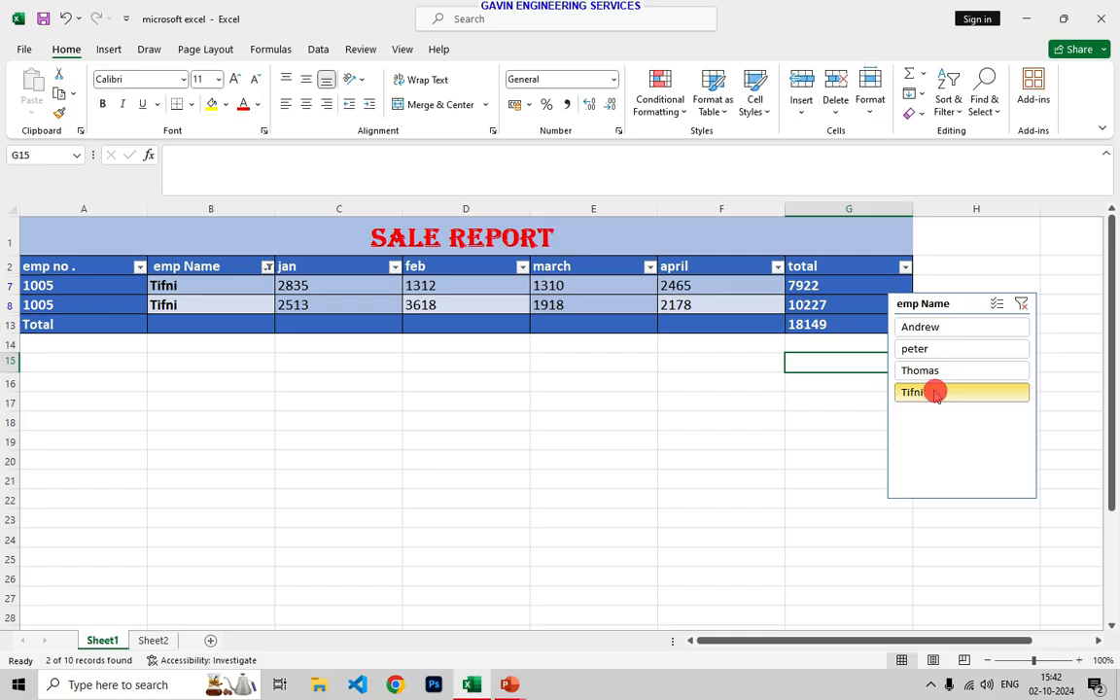
pyautogui.click(1021, 305)
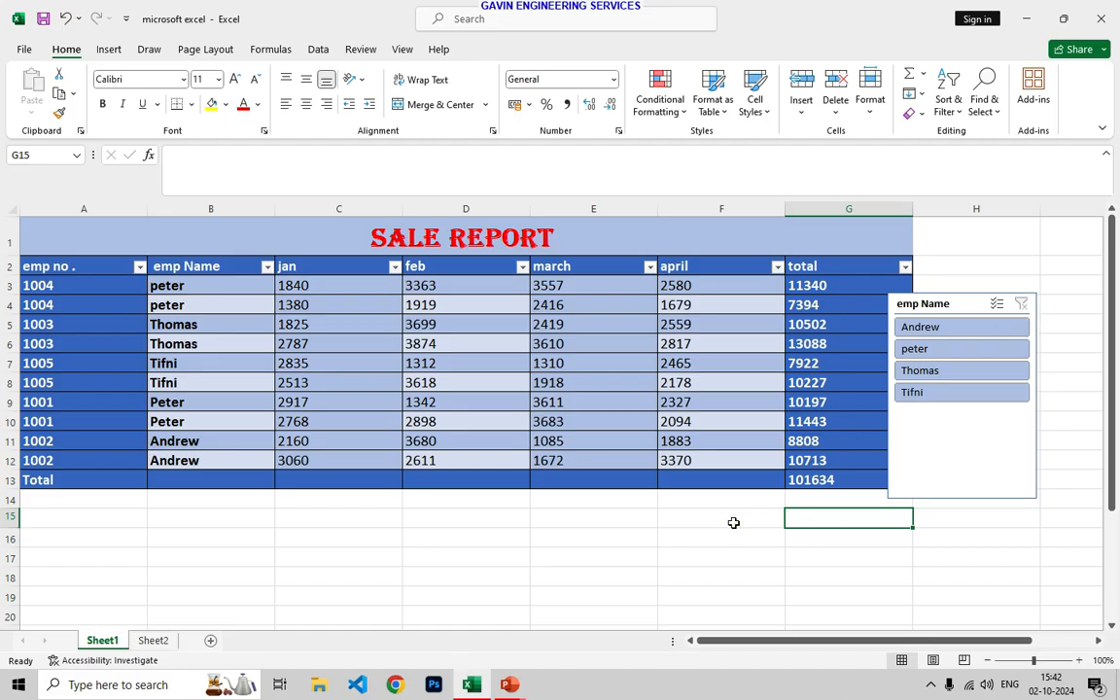
pyautogui.click(730, 442)
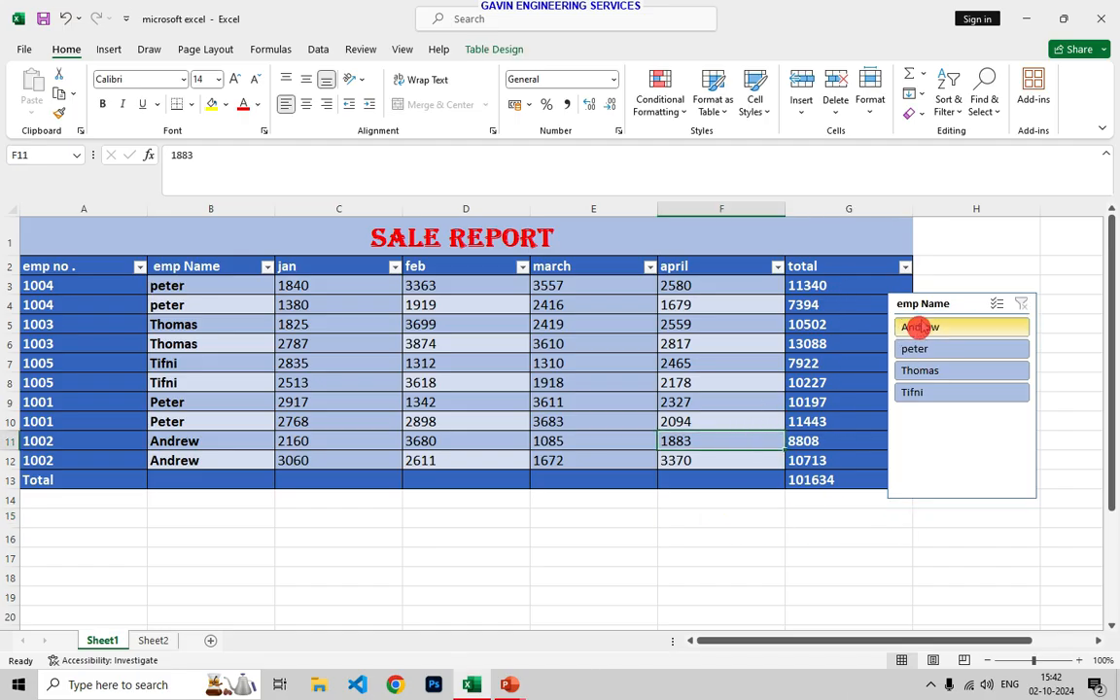
pyautogui.click(921, 307)
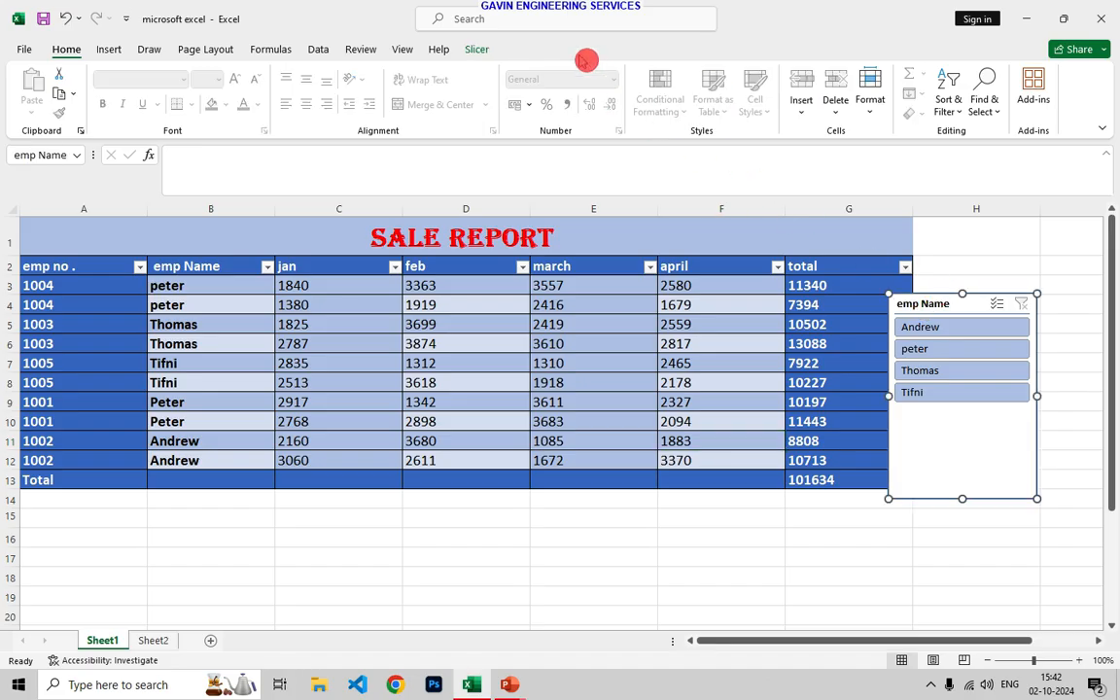
pyautogui.click(478, 50)
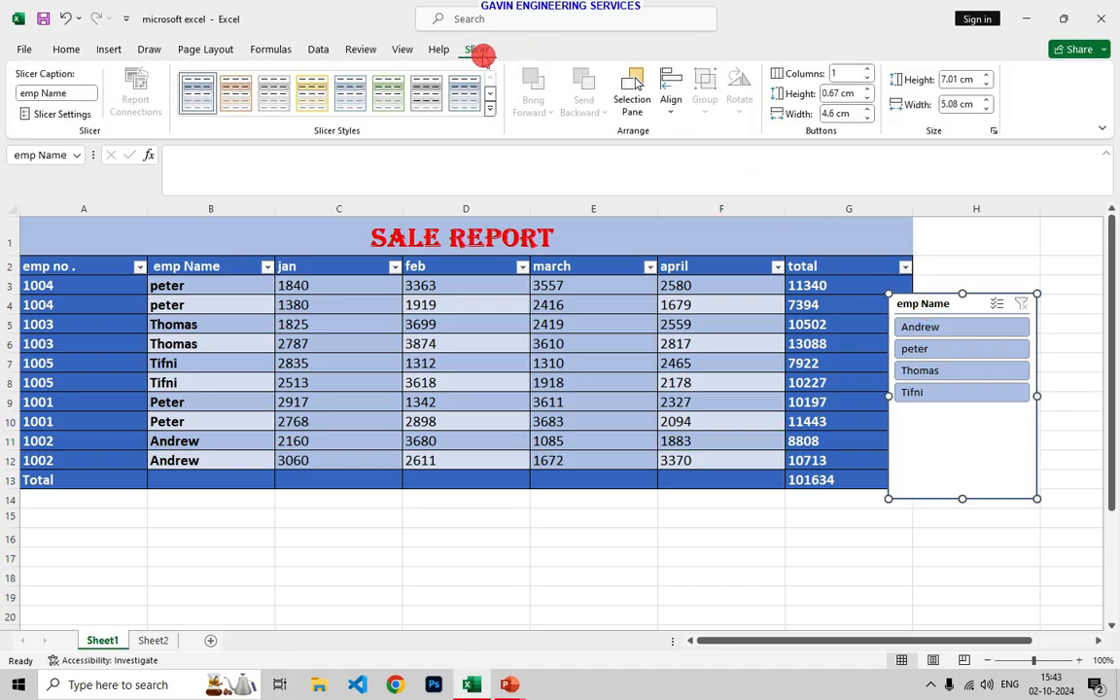
pyautogui.click(1015, 266)
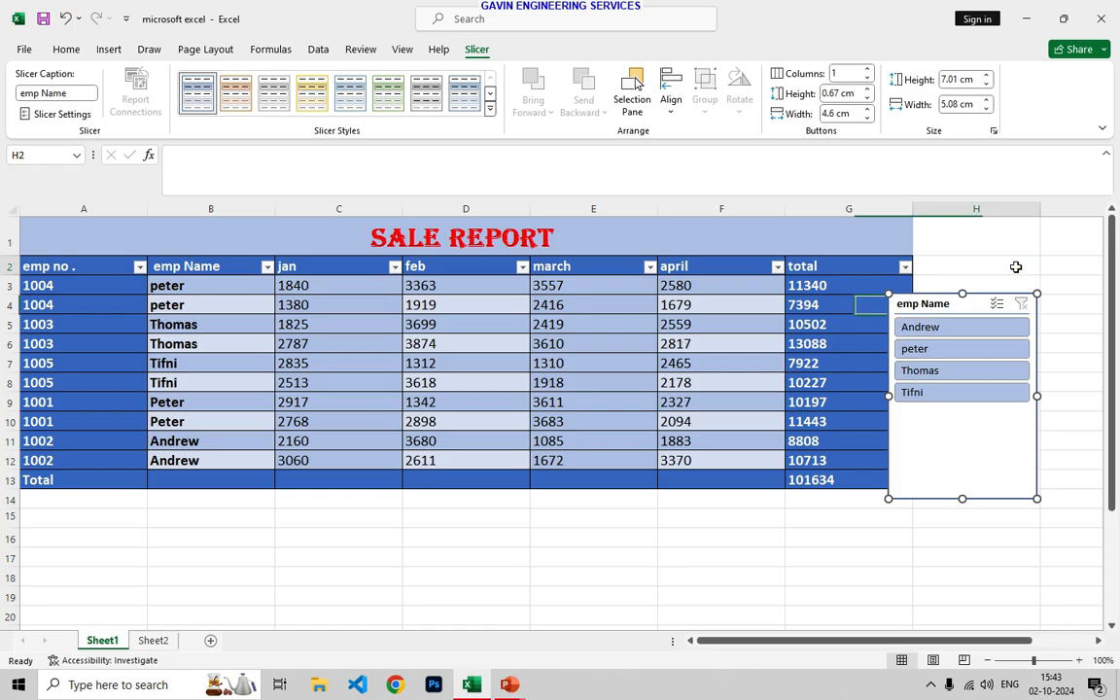
pyautogui.click(988, 300)
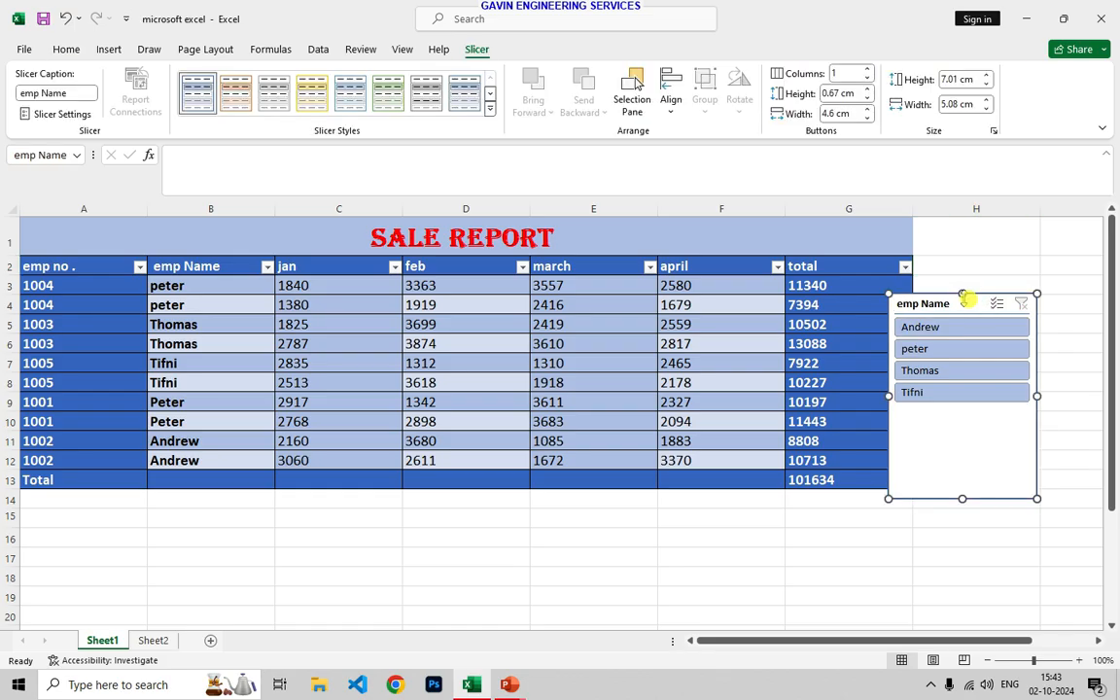
pyautogui.click(388, 325)
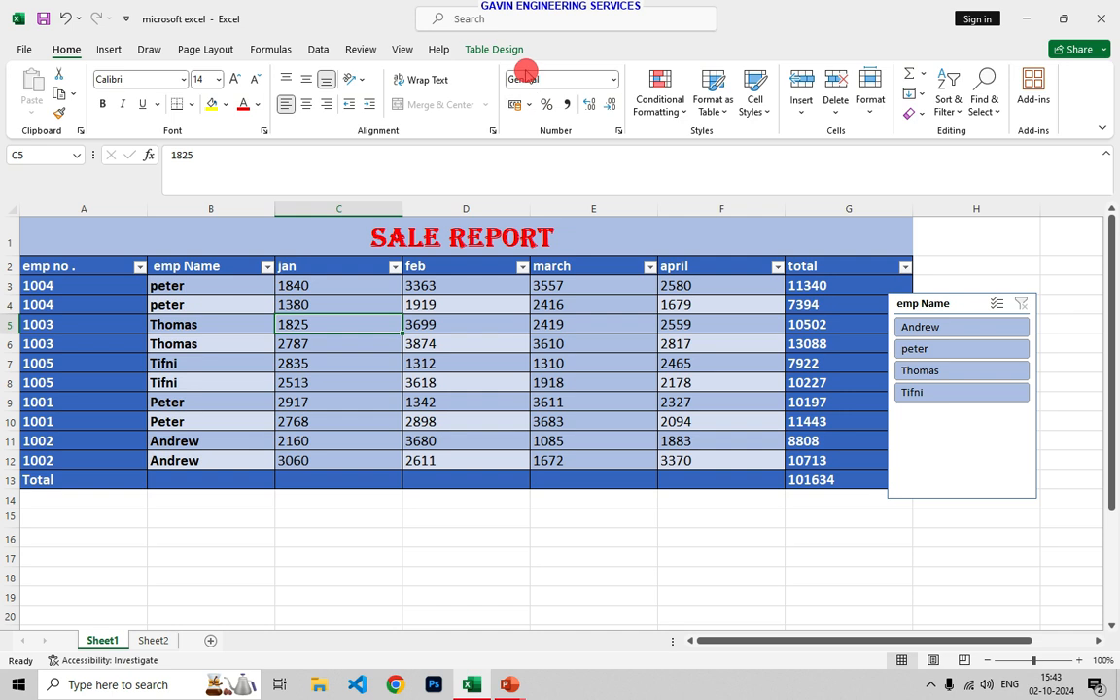
pyautogui.click(494, 50)
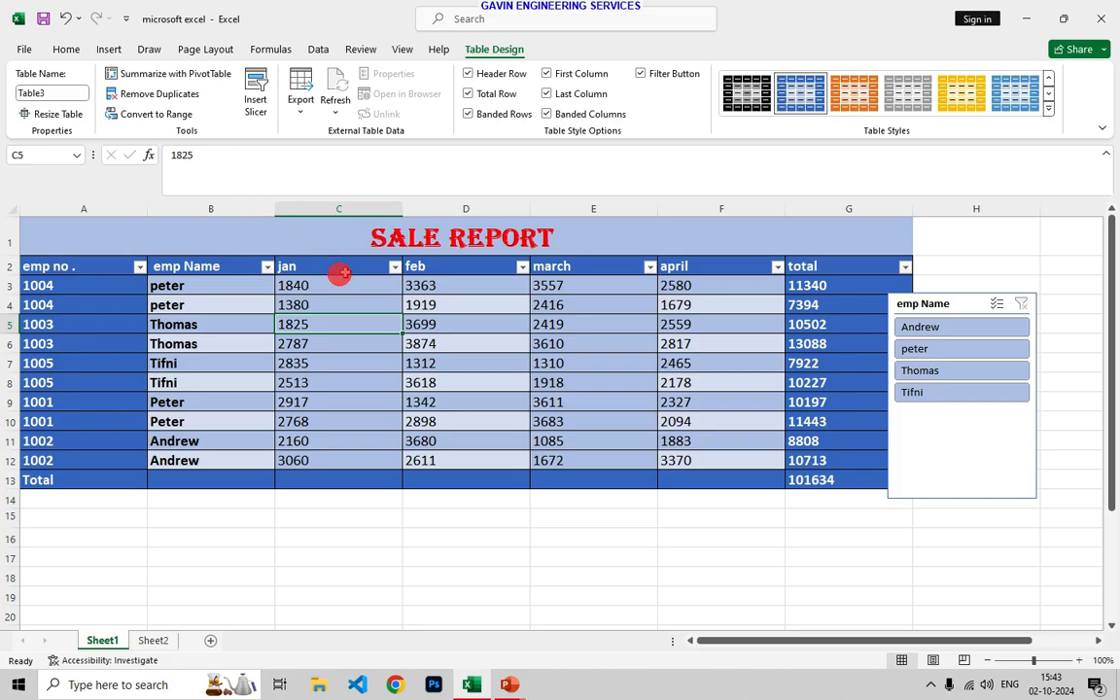
# Cut the emp Name slicer from the sheet
pyautogui.rightClick(936, 292)
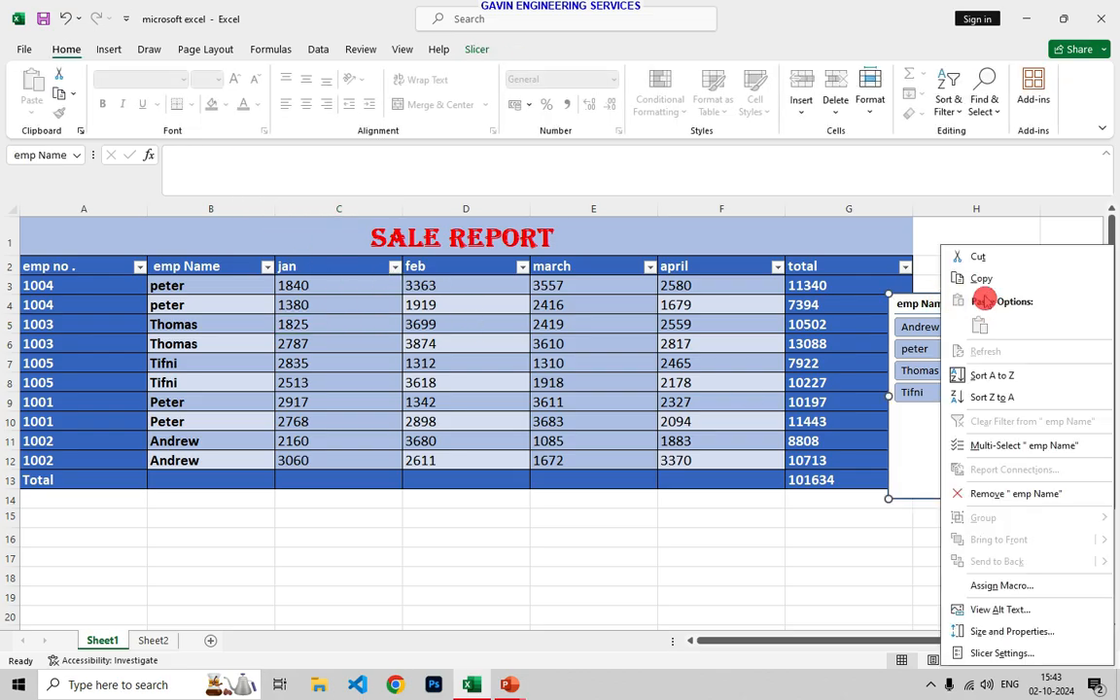
pyautogui.click(976, 259)
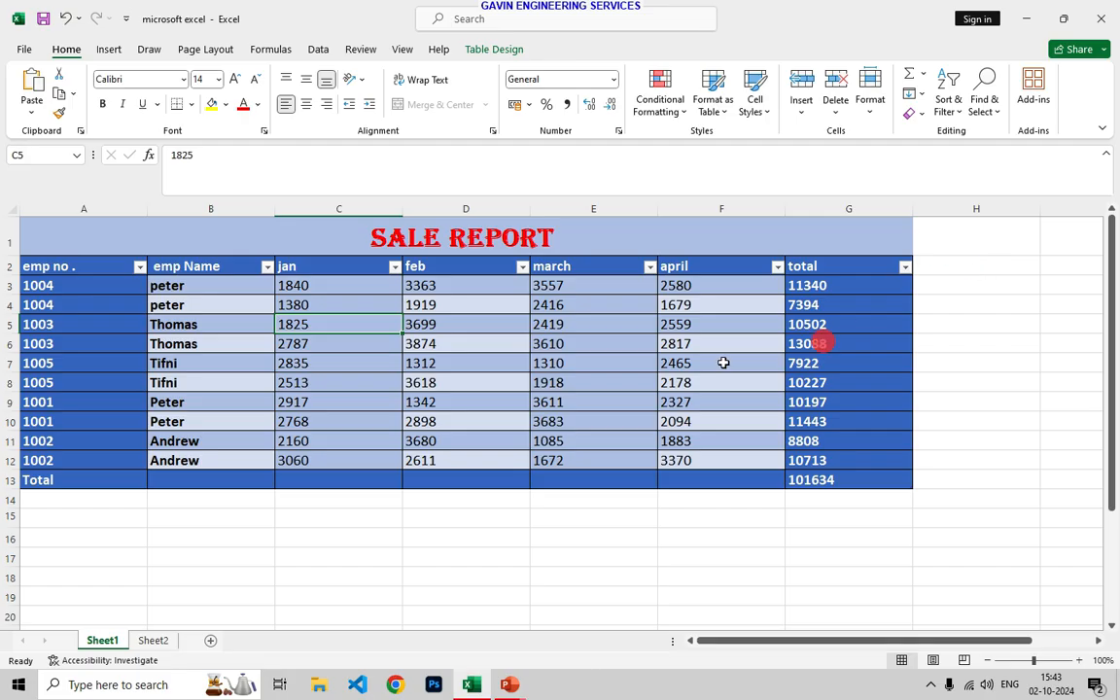
# Filter the emp Name column to show only the second employee name in its value list
pyautogui.click(265, 268)
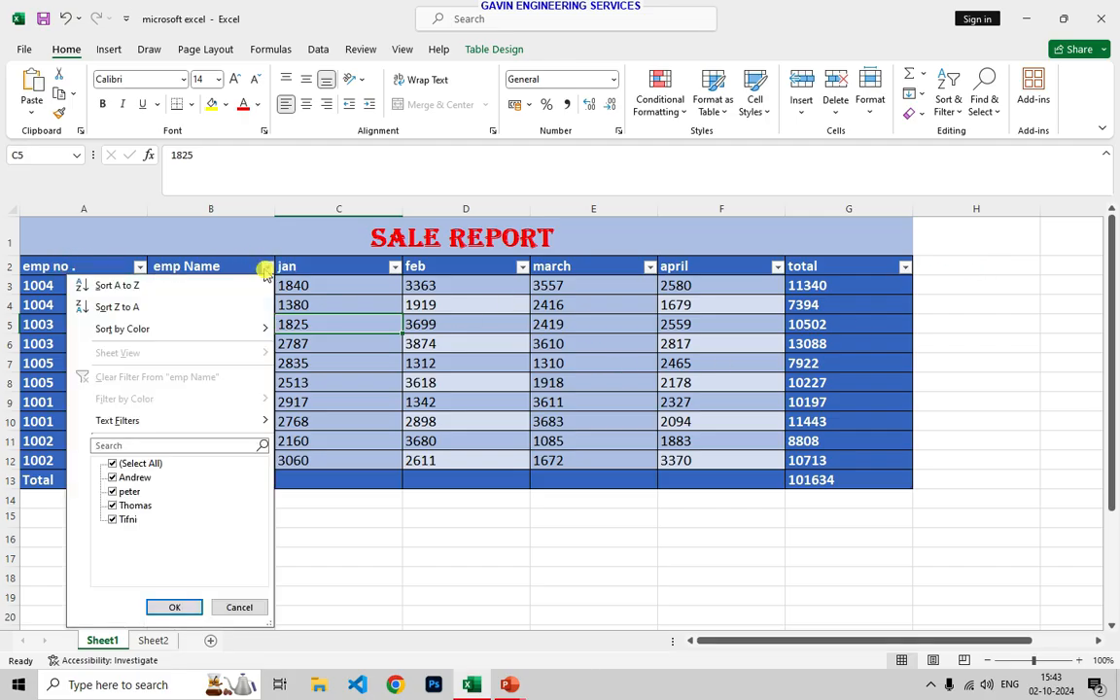
pyautogui.click(161, 463)
pyautogui.click(130, 492)
pyautogui.click(175, 605)
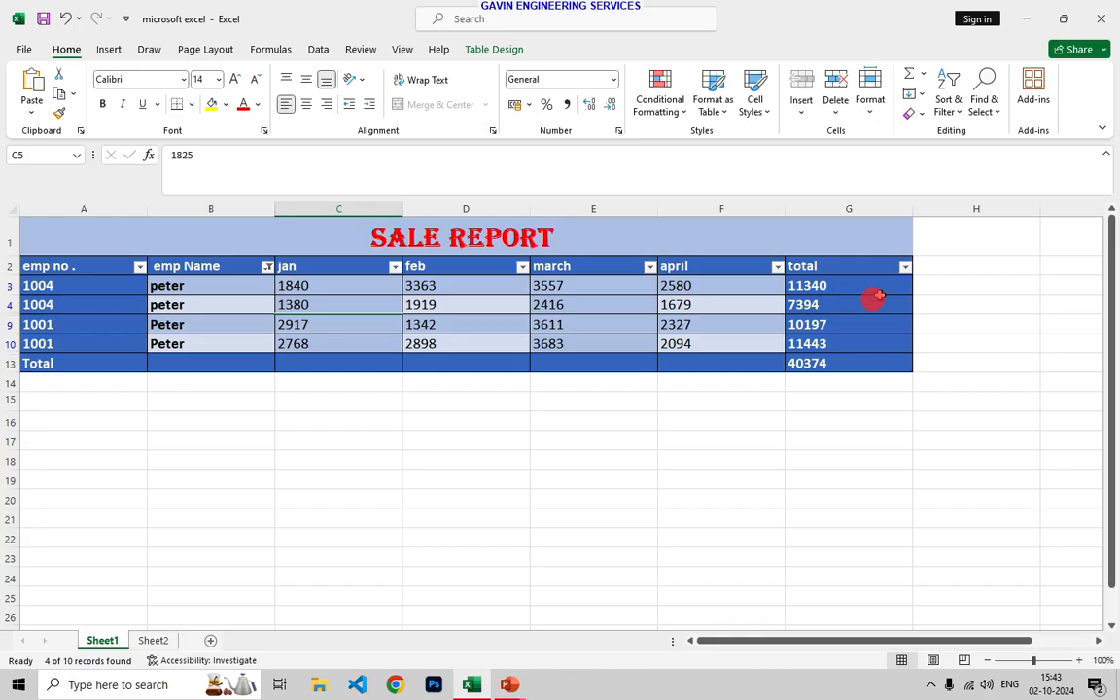
# Filter the total column to show only 10197 and 11443, and undo that filter
pyautogui.click(907, 269)
pyautogui.click(753, 464)
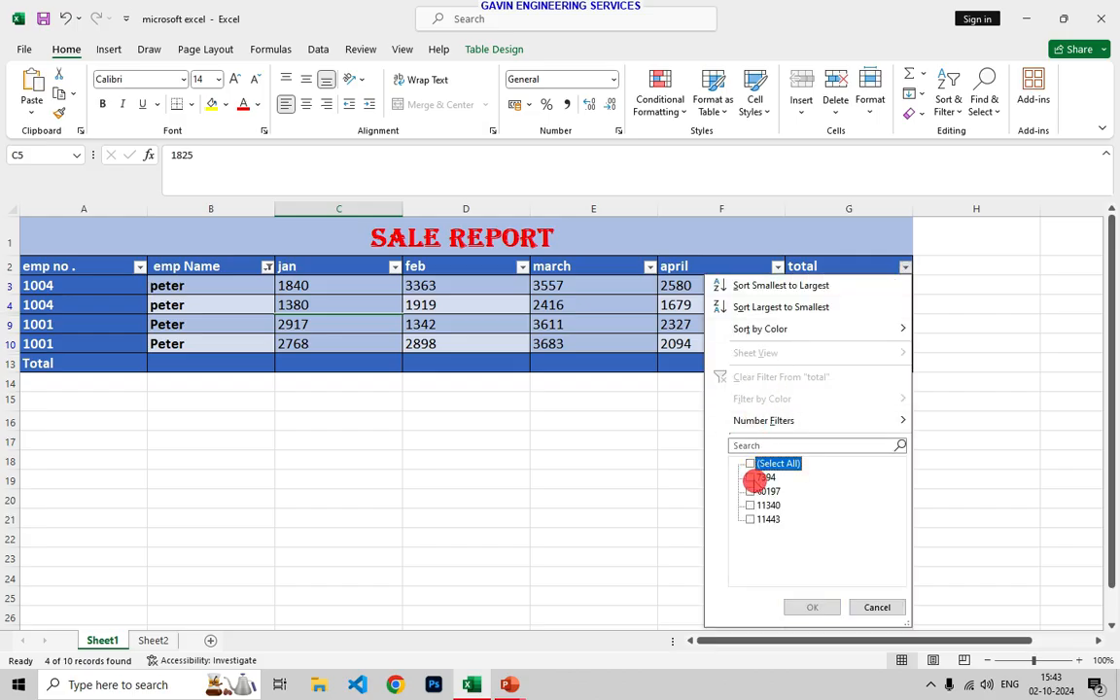
pyautogui.click(764, 491)
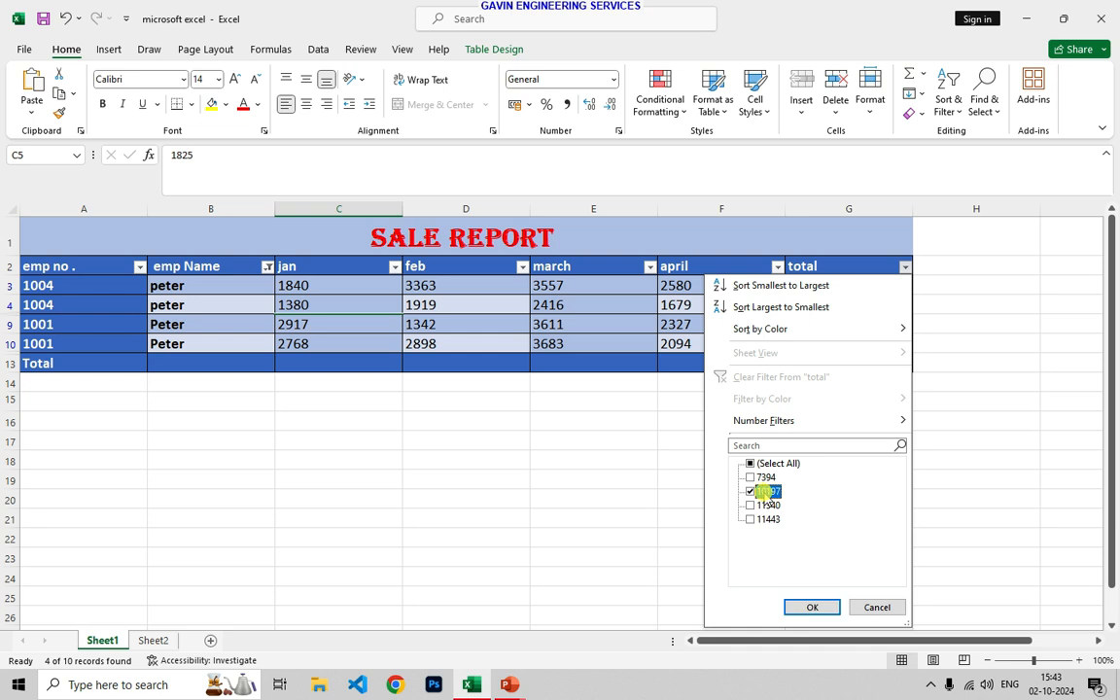
pyautogui.click(763, 519)
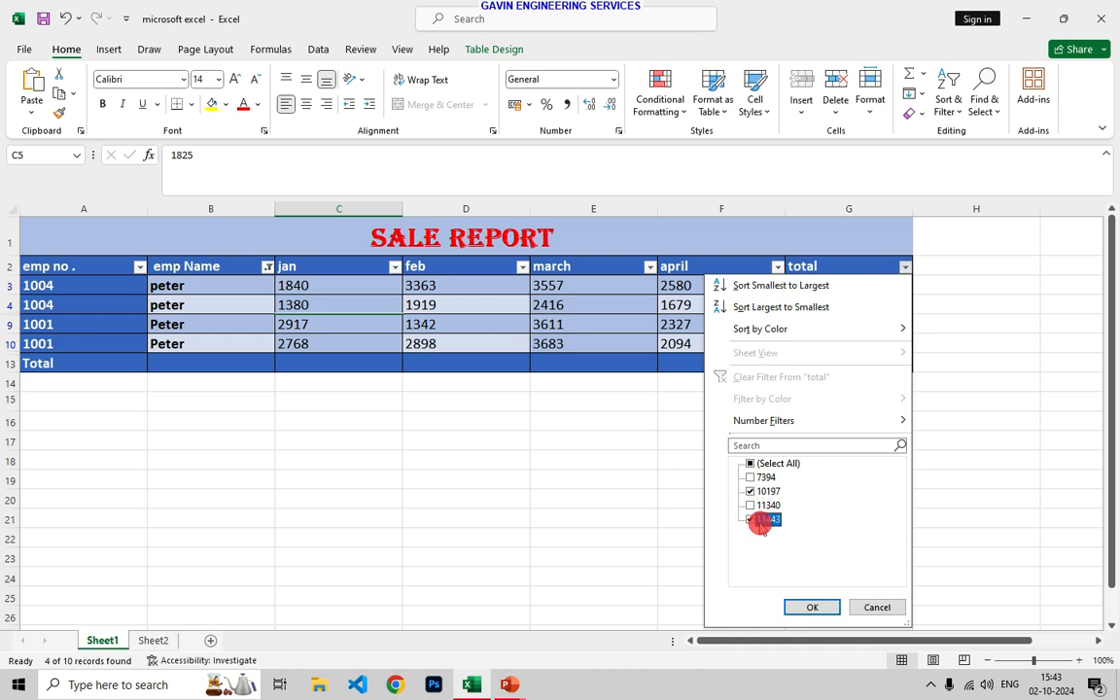
pyautogui.click(810, 611)
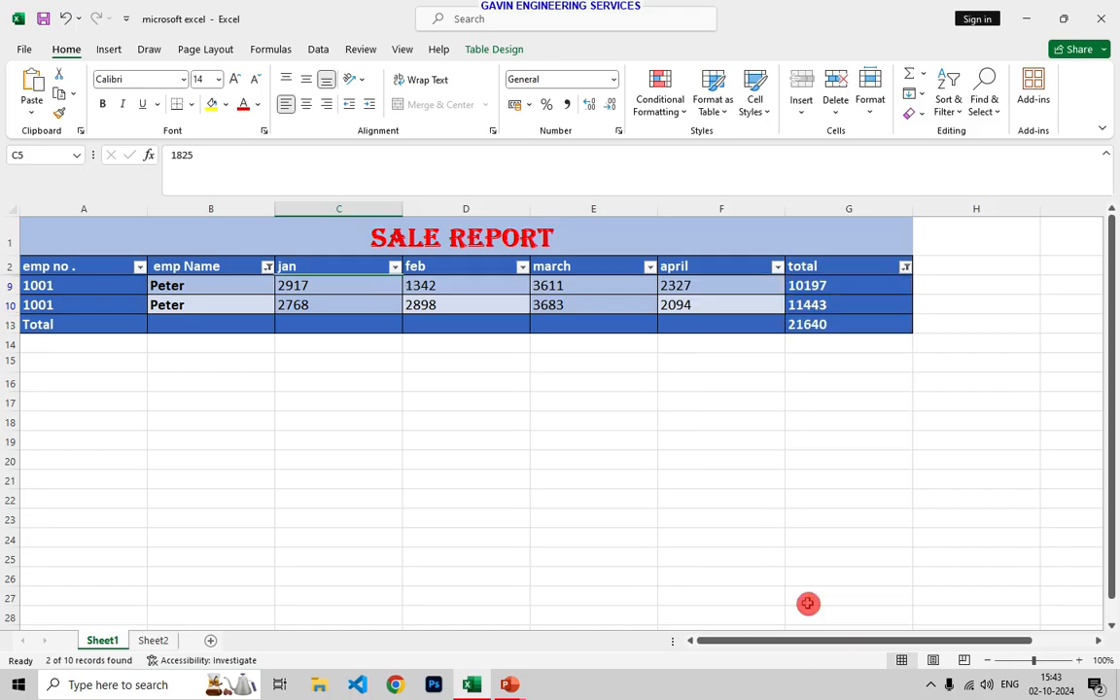
pyautogui.hotkey('ctrl', 'z')
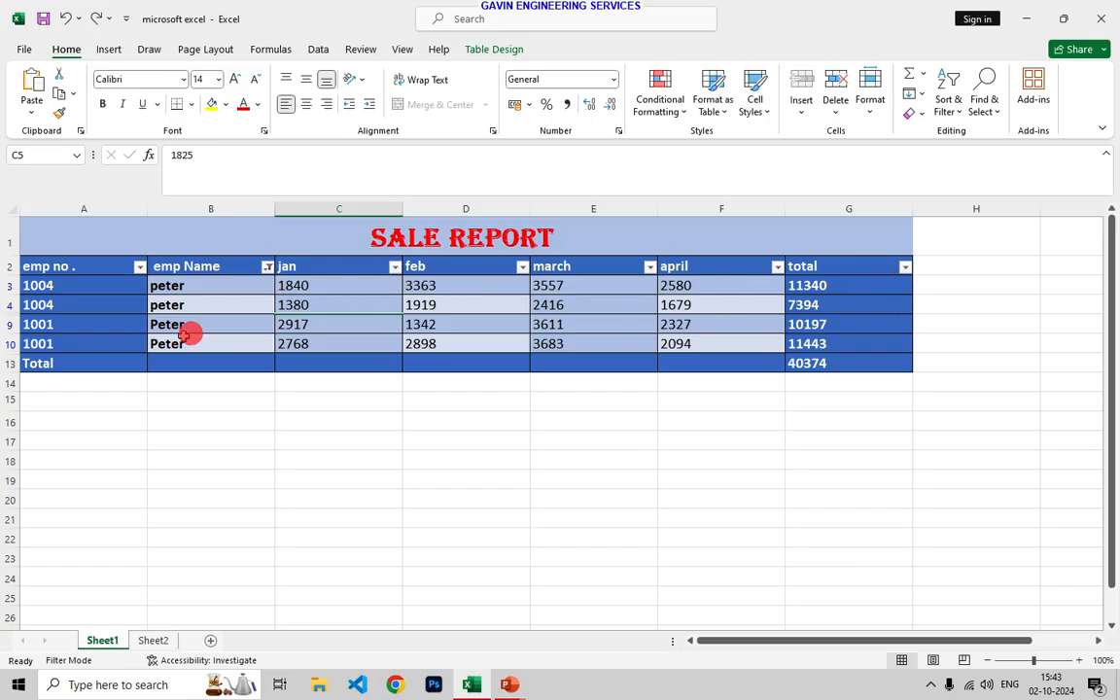
# Filter the emp no. column to only the first employee number in its value list, and reselect all its values
pyautogui.click(140, 267)
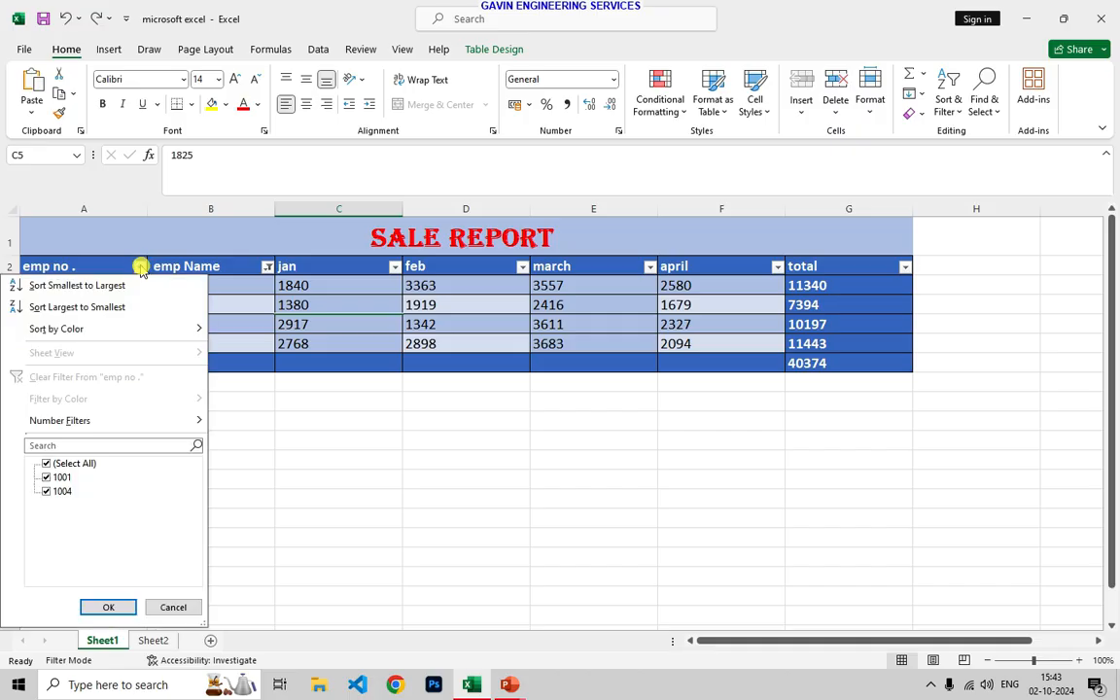
pyautogui.click(89, 464)
pyautogui.click(60, 477)
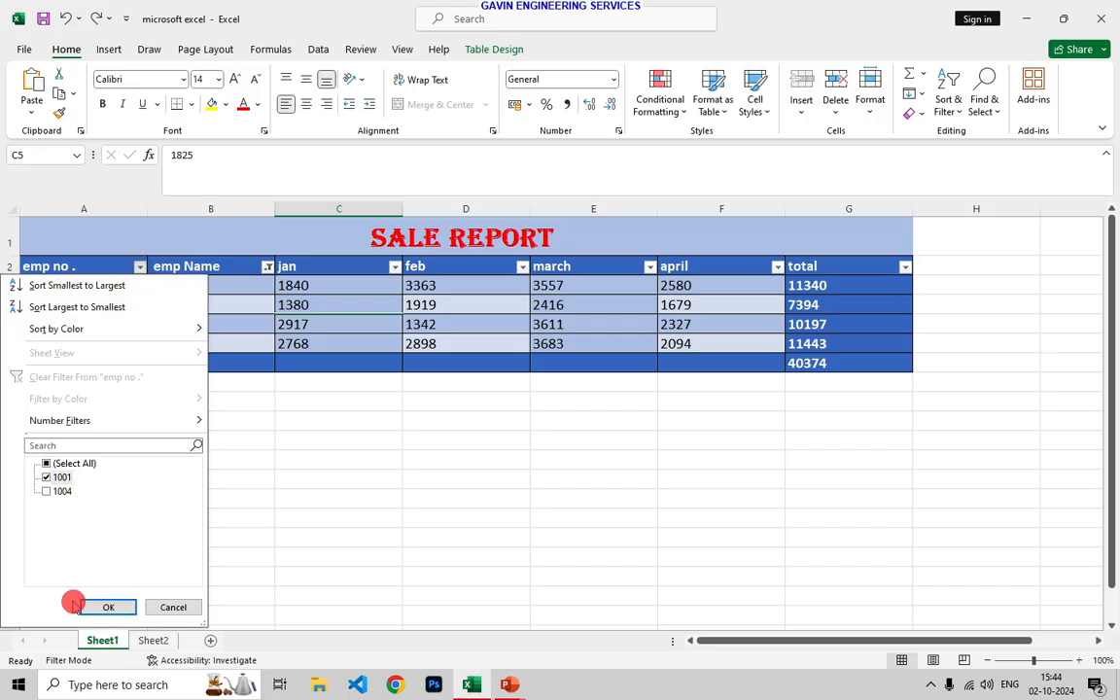
pyautogui.click(107, 606)
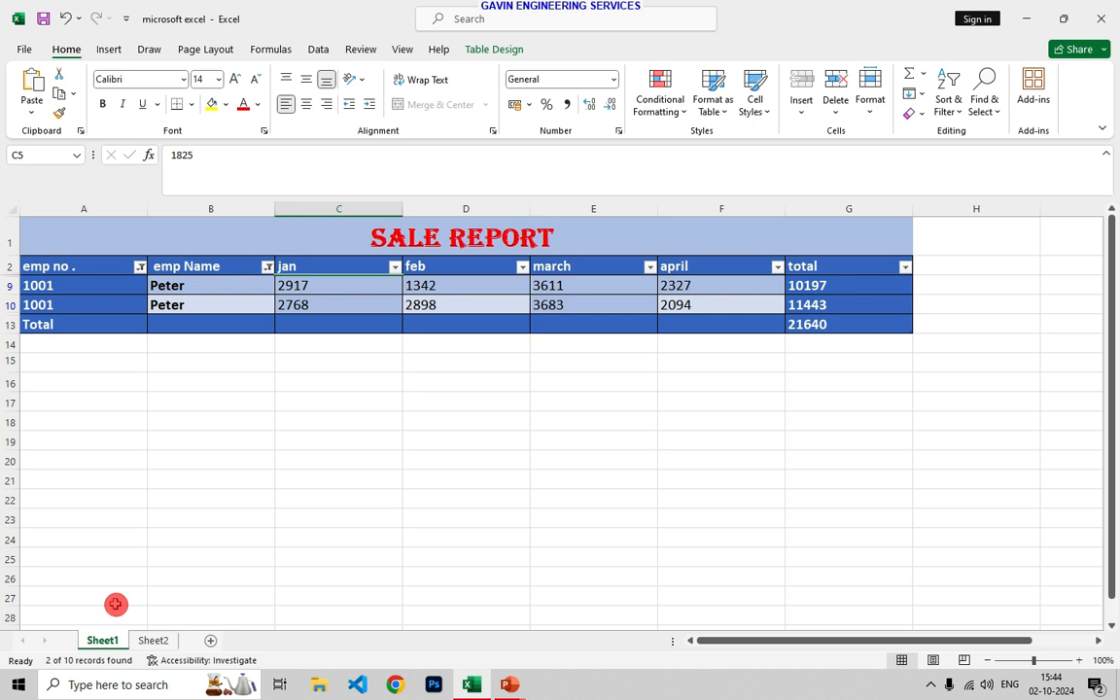
pyautogui.click(141, 268)
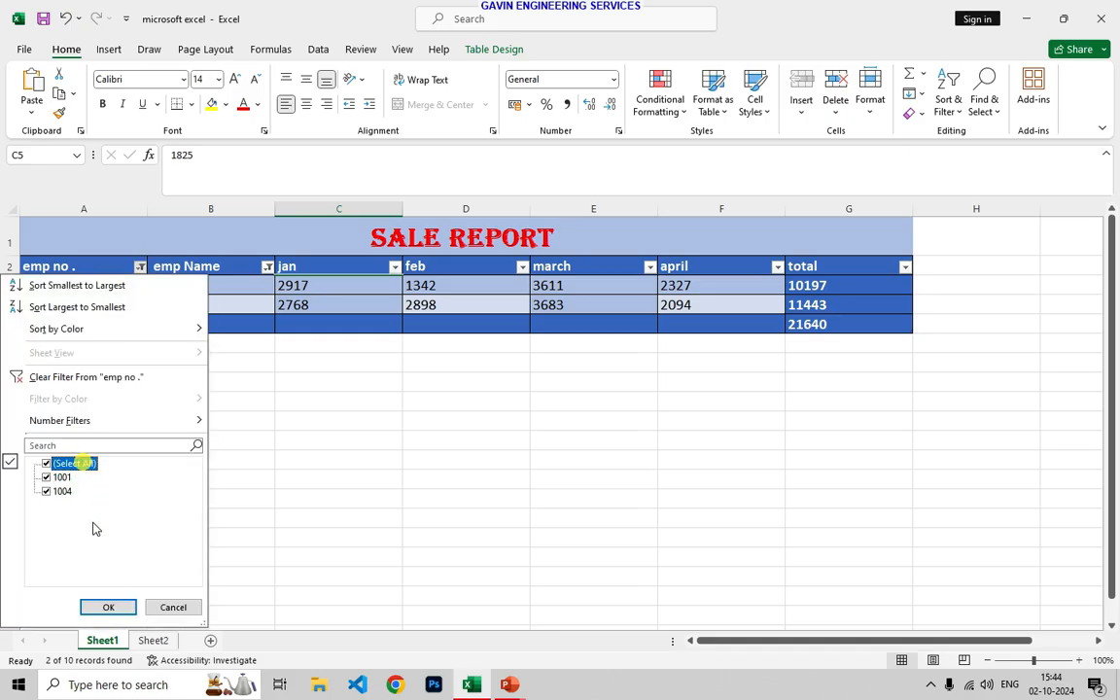
pyautogui.click(124, 607)
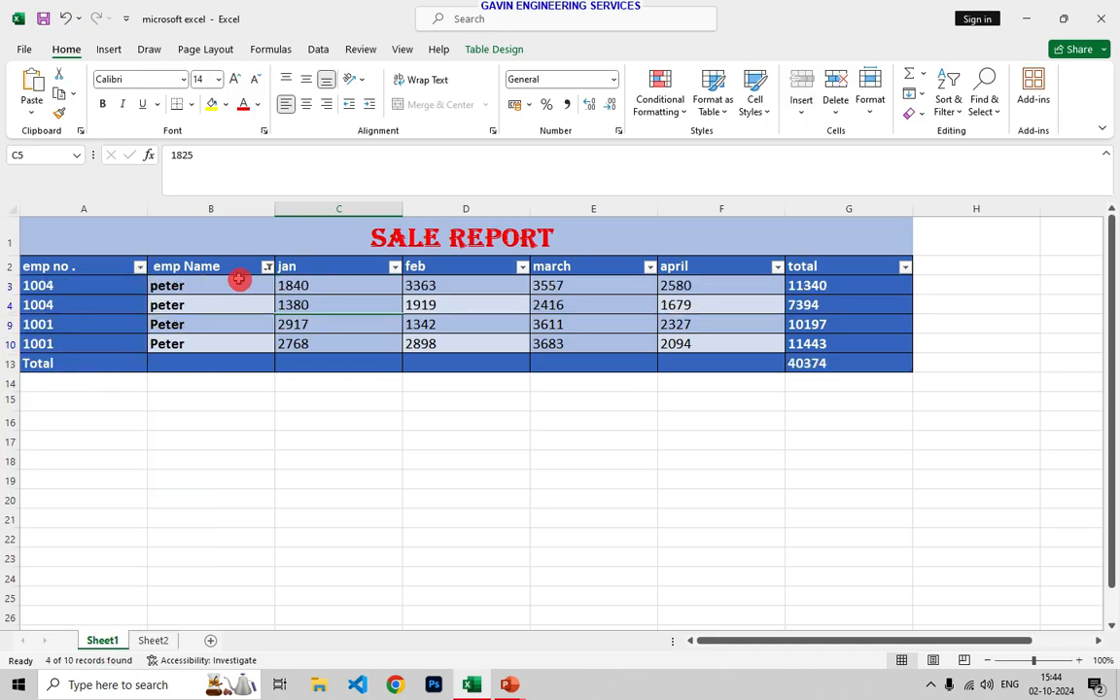
# Restore all employee names in the emp Name column's filter
pyautogui.click(268, 267)
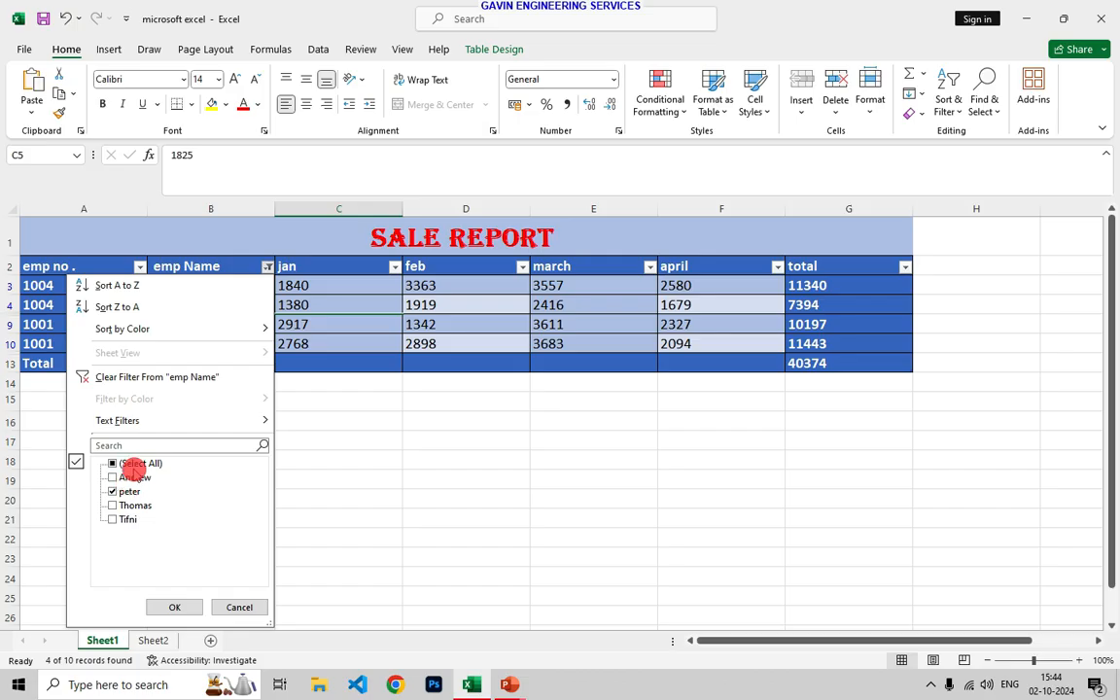
pyautogui.click(134, 465)
pyautogui.click(172, 607)
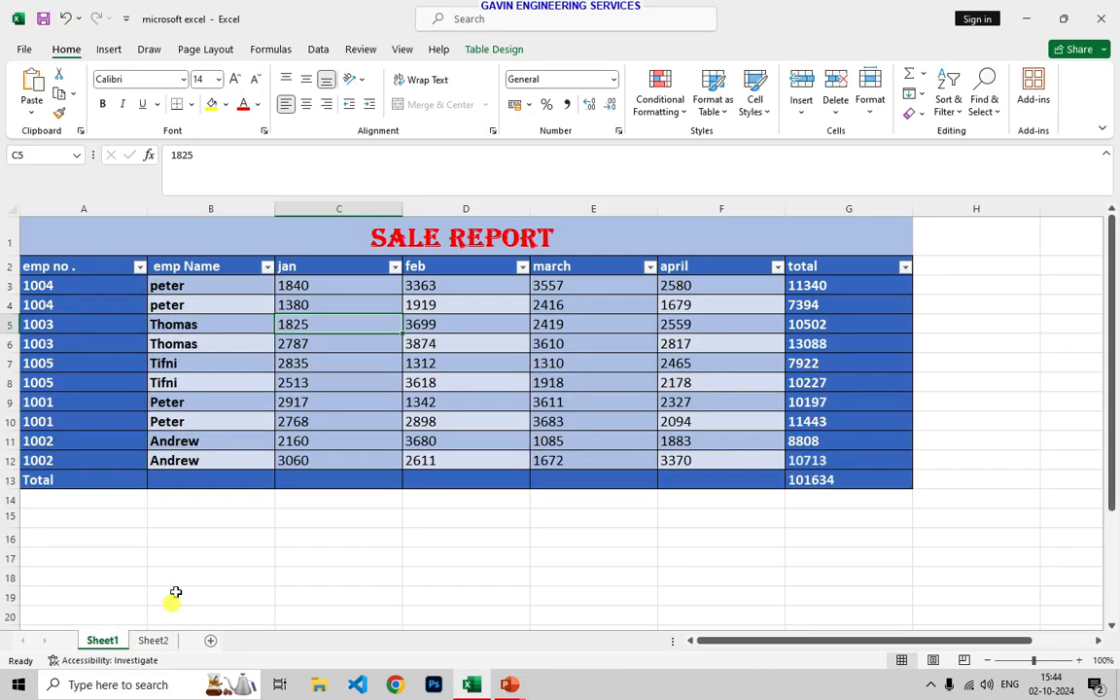
# Sort the table by the emp Name column from A to Z, and re-sort it from Z to A
pyautogui.click(266, 266)
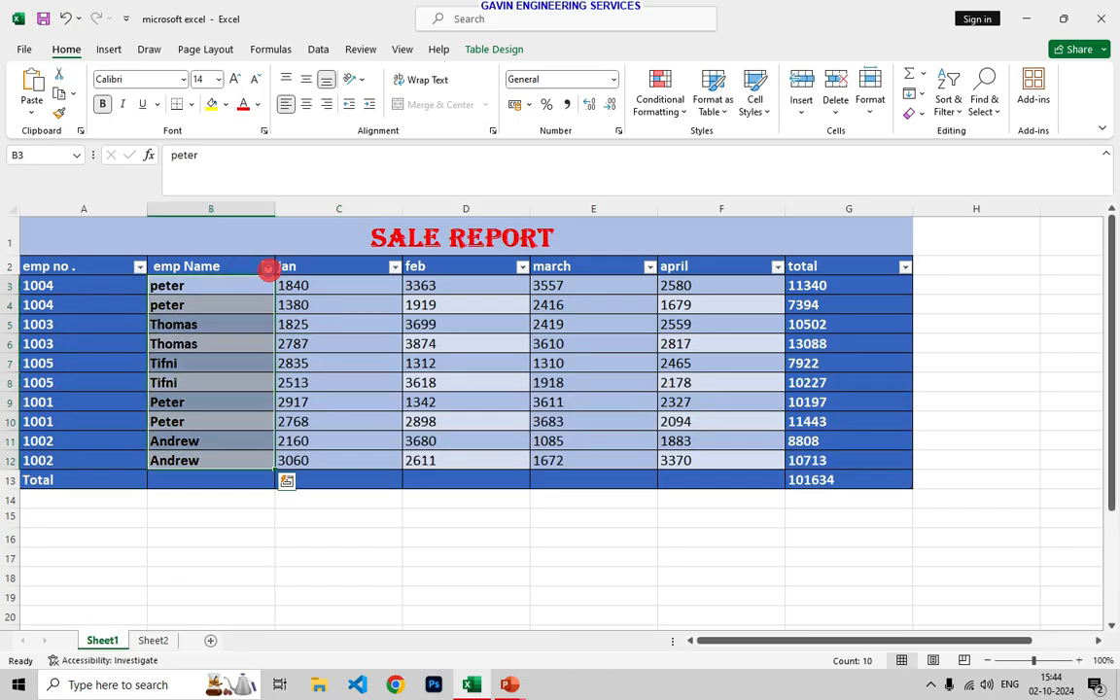
pyautogui.click(268, 267)
pyautogui.click(193, 267)
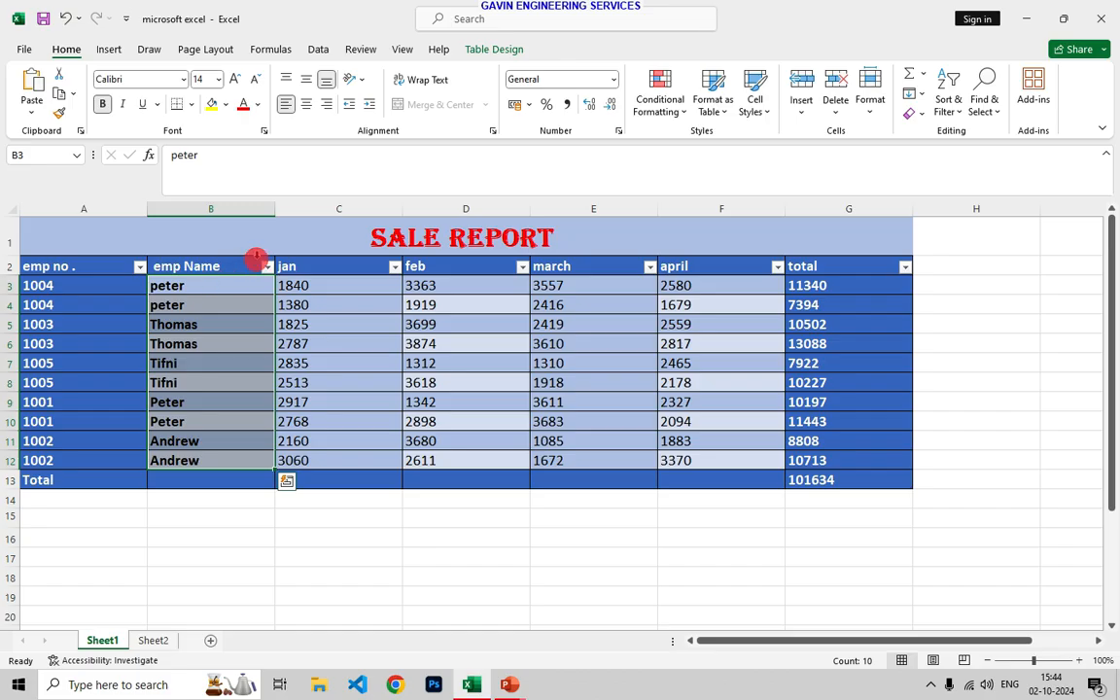
pyautogui.click(267, 267)
pyautogui.click(190, 286)
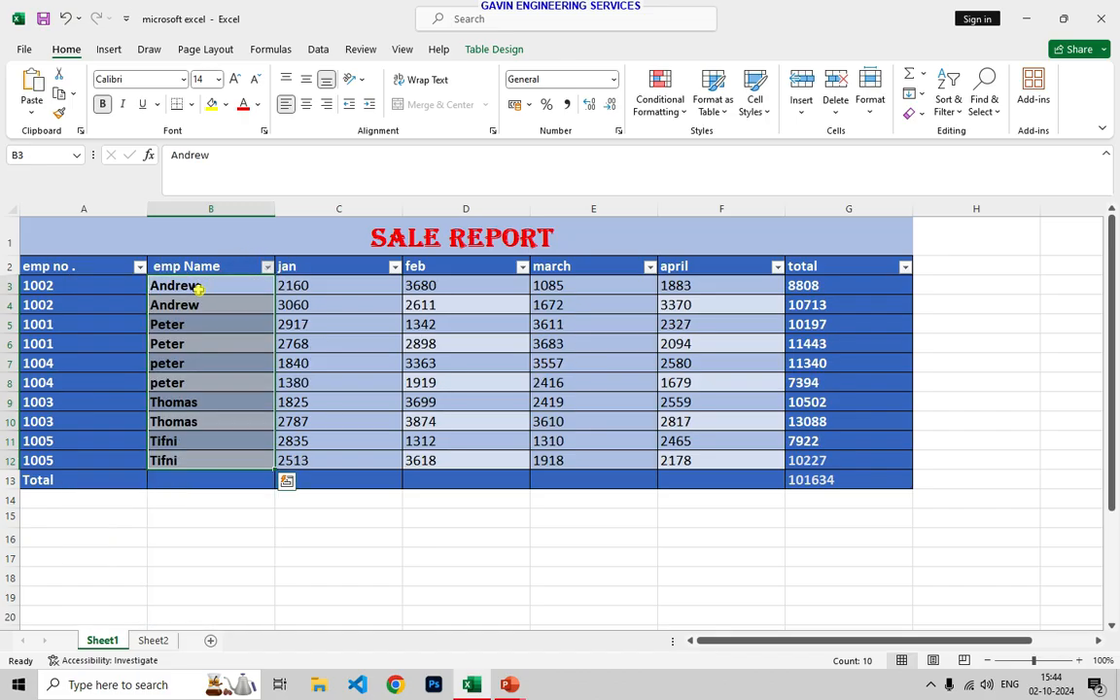
pyautogui.click(267, 268)
pyautogui.click(116, 306)
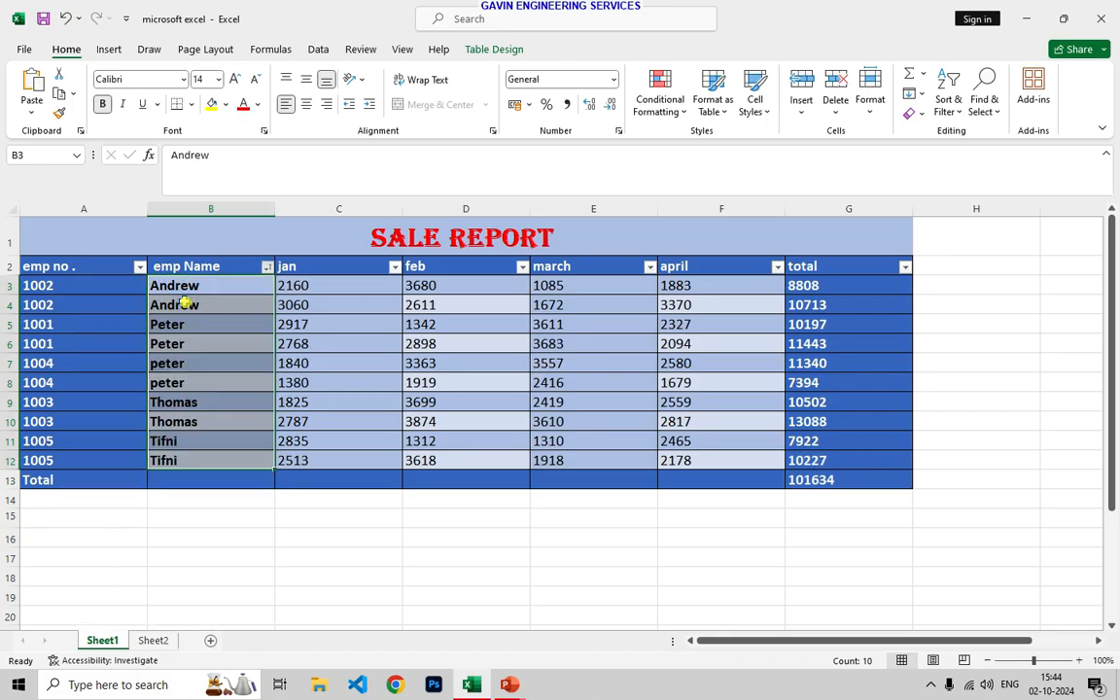
# Try a custom sort of the emp Name column on Cell Color, and discard it without applying
pyautogui.click(265, 267)
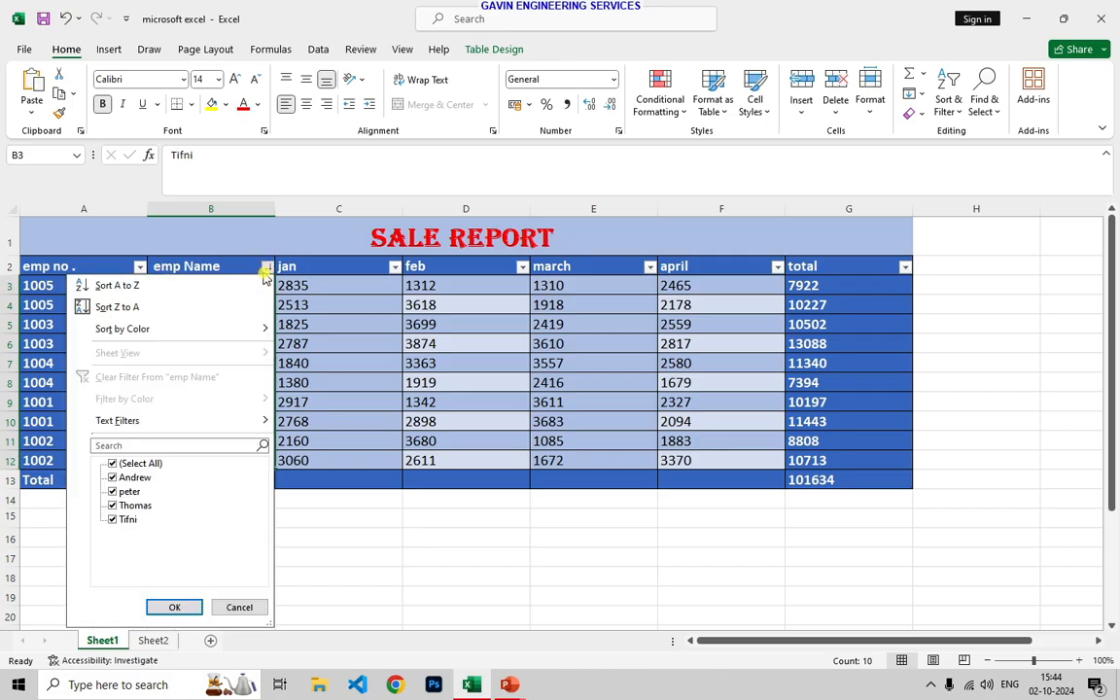
pyautogui.moveTo(206, 338)
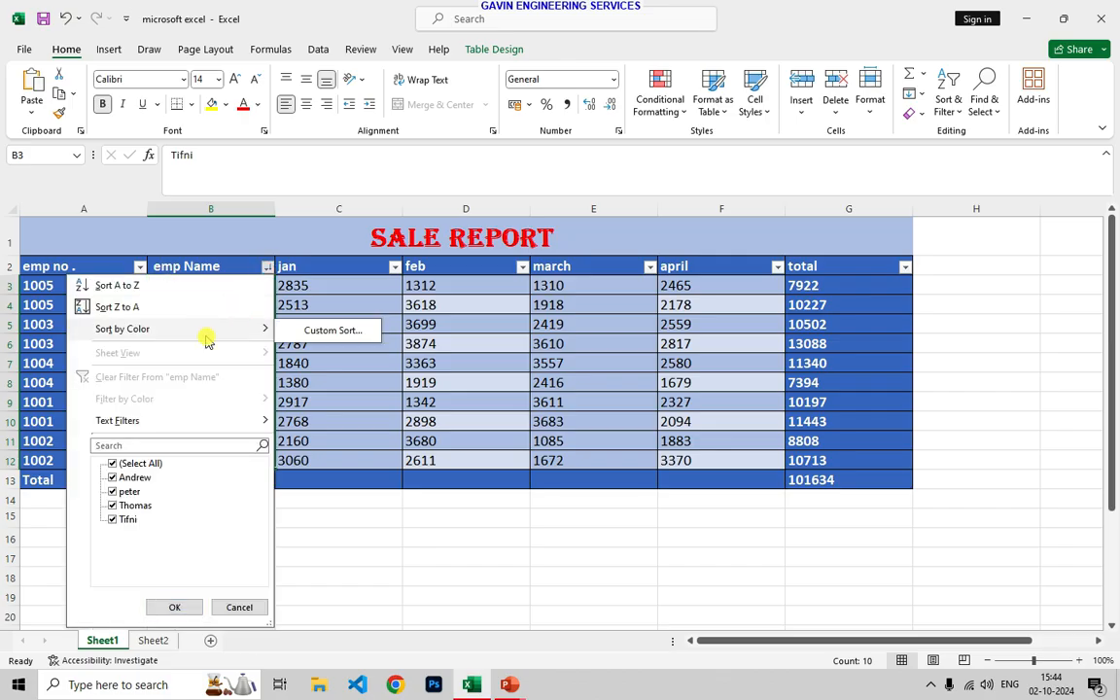
pyautogui.click(331, 331)
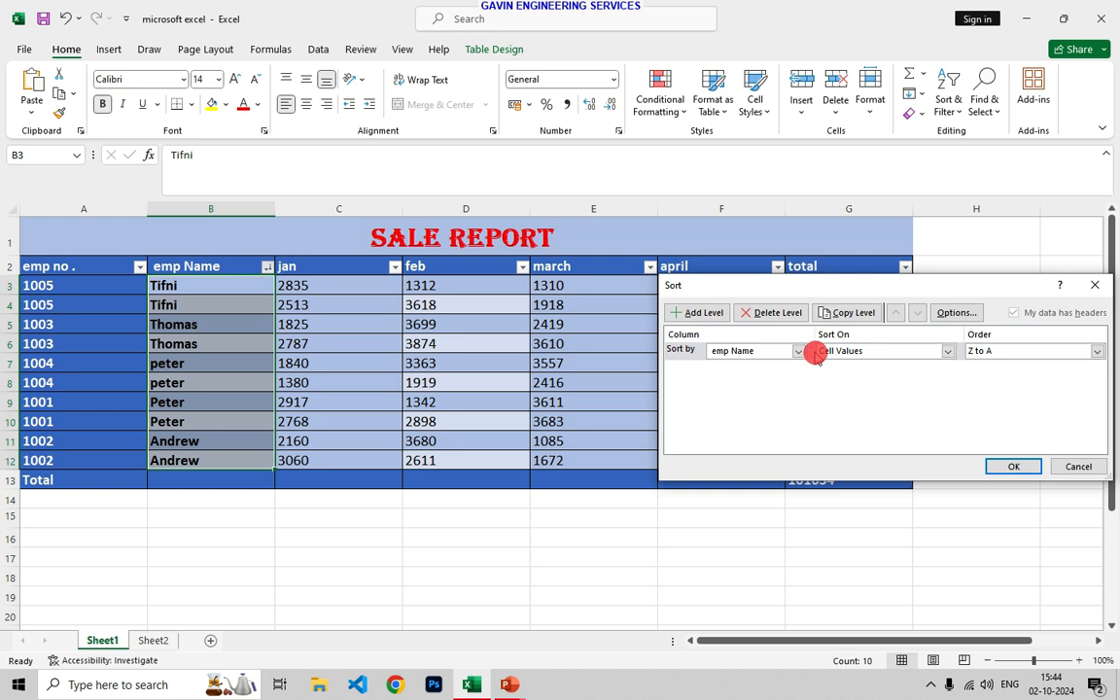
pyautogui.click(803, 354)
pyautogui.click(777, 375)
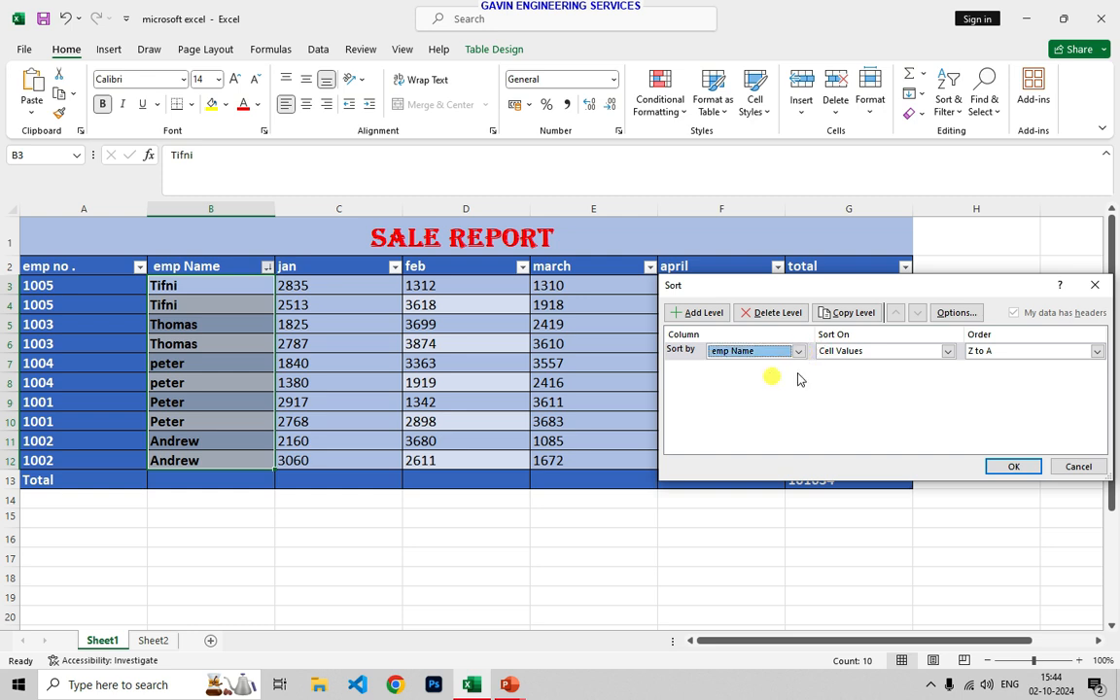
pyautogui.click(948, 351)
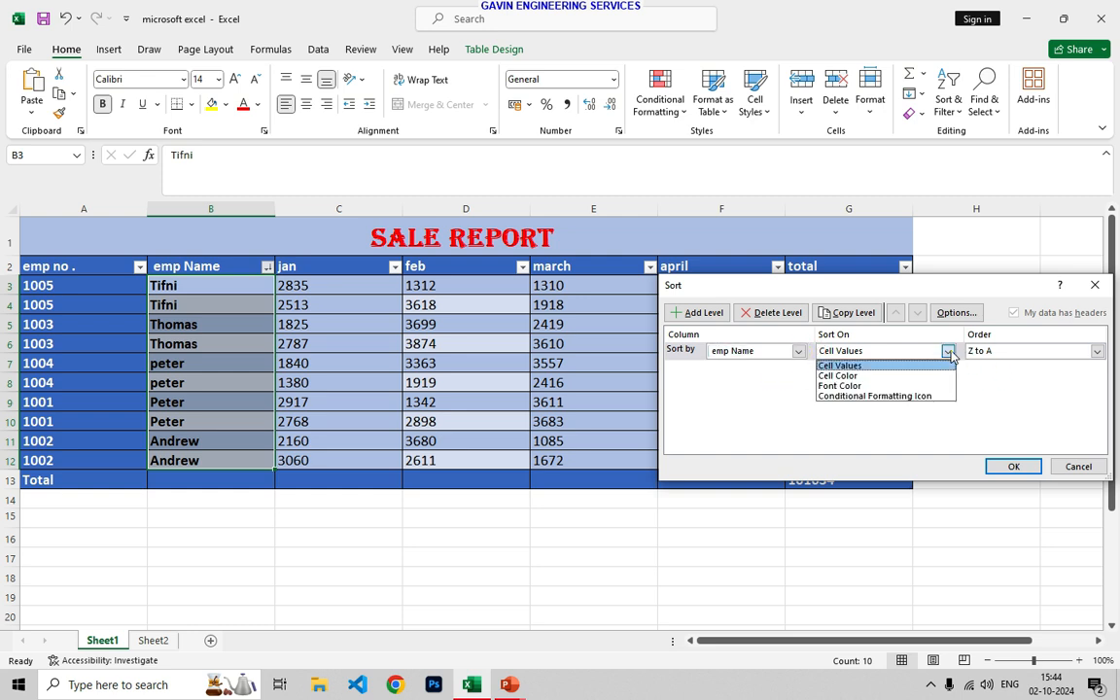
pyautogui.click(885, 367)
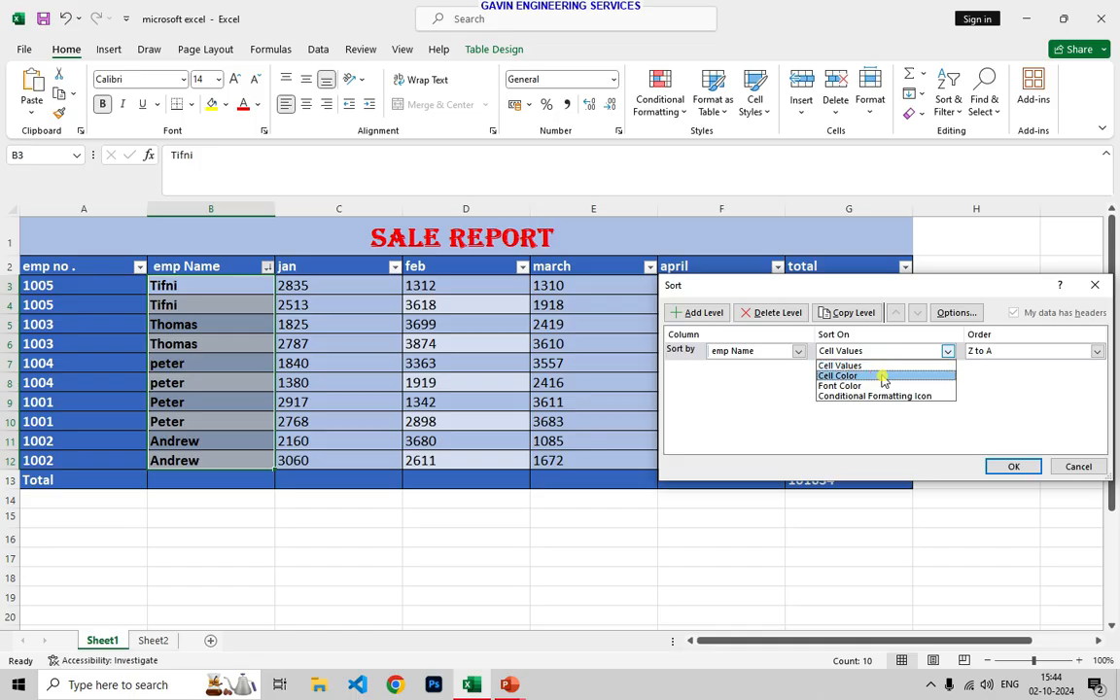
pyautogui.click(882, 376)
pyautogui.click(1021, 354)
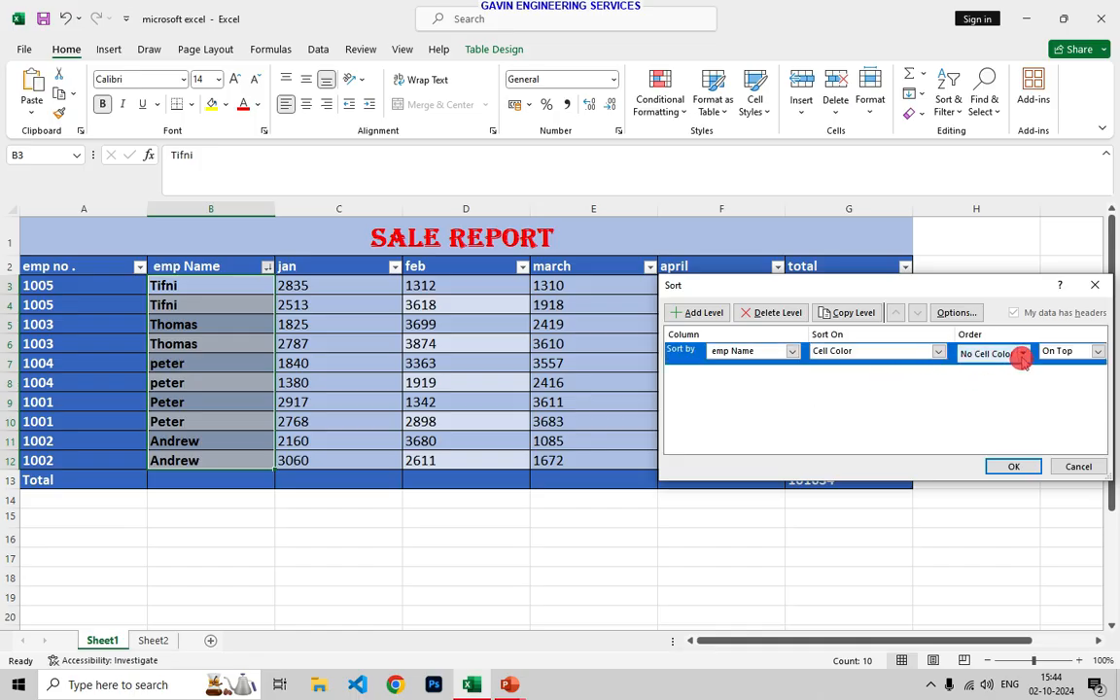
pyautogui.click(1001, 382)
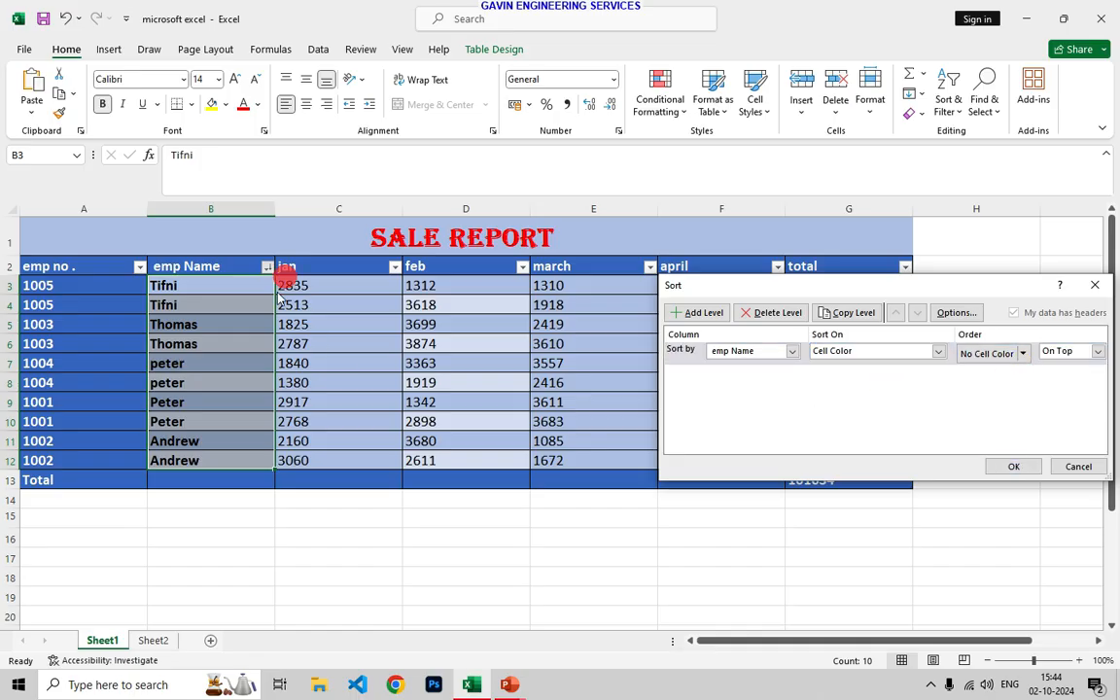
pyautogui.click(1093, 286)
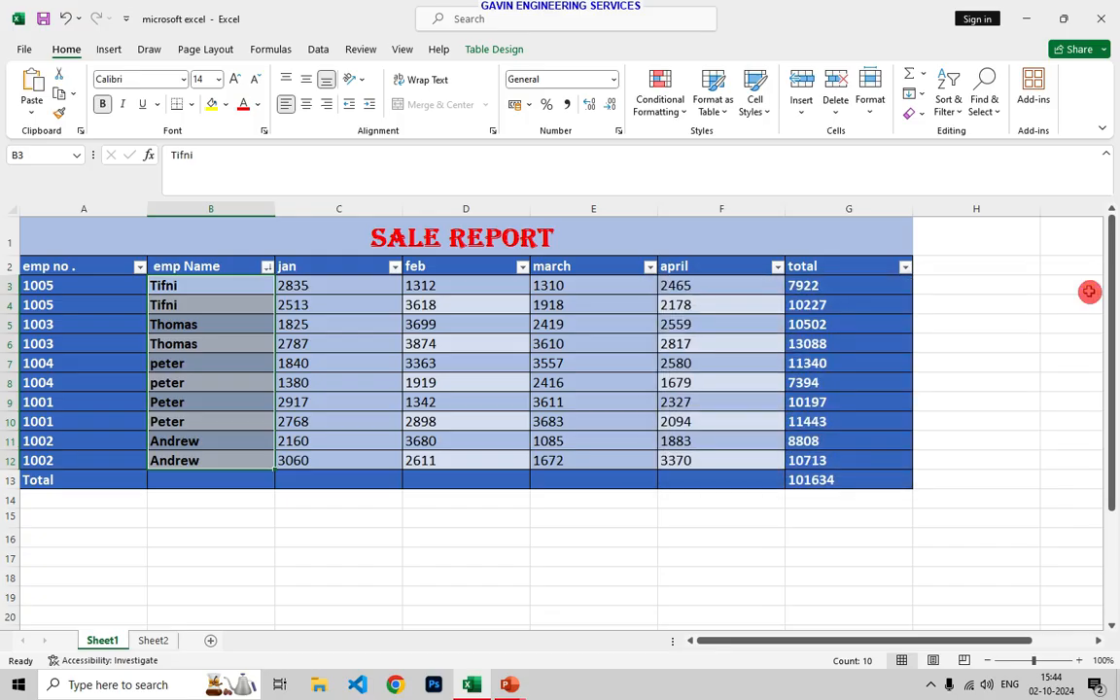
pyautogui.click(445, 420)
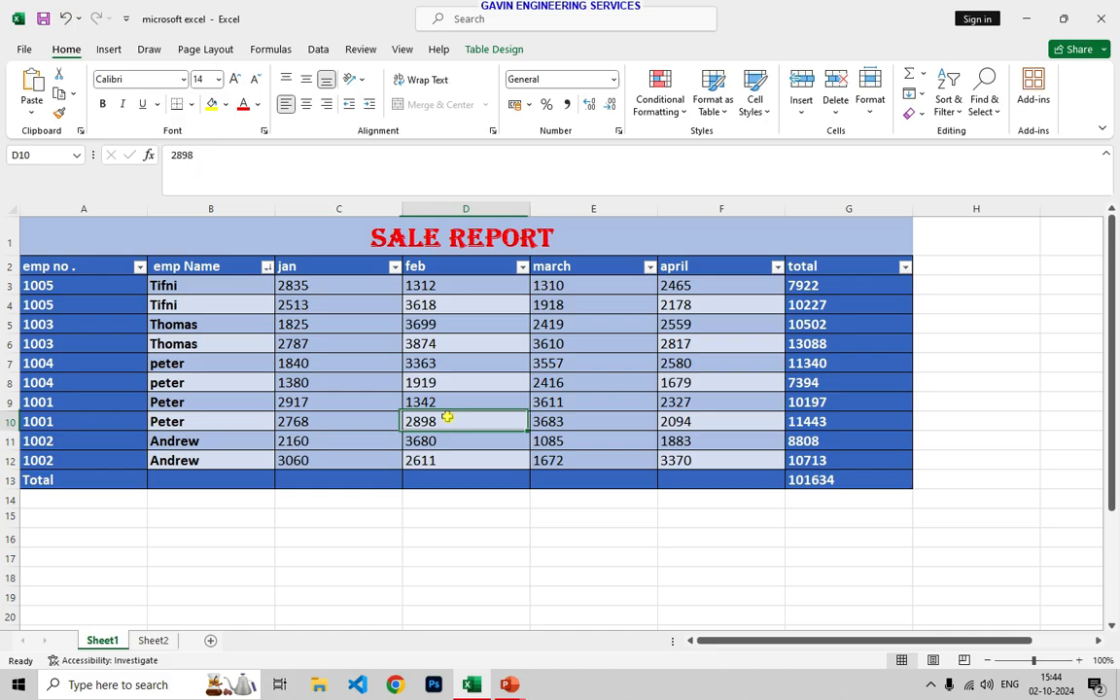
pyautogui.click(248, 291)
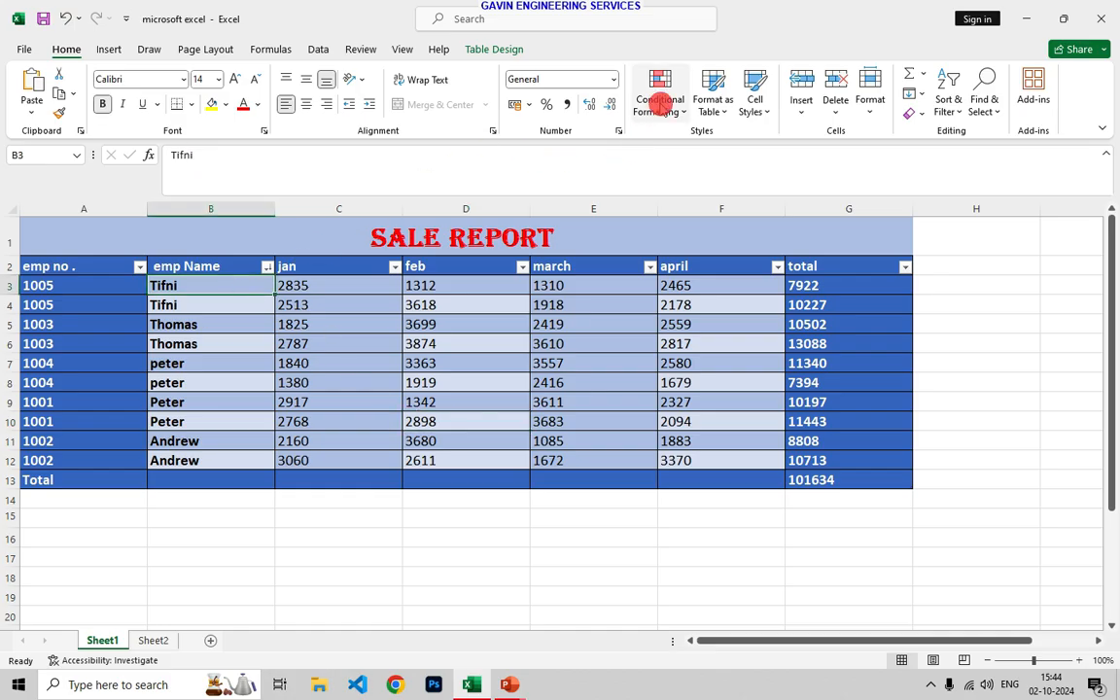
pyautogui.click(665, 102)
pyautogui.moveTo(730, 142)
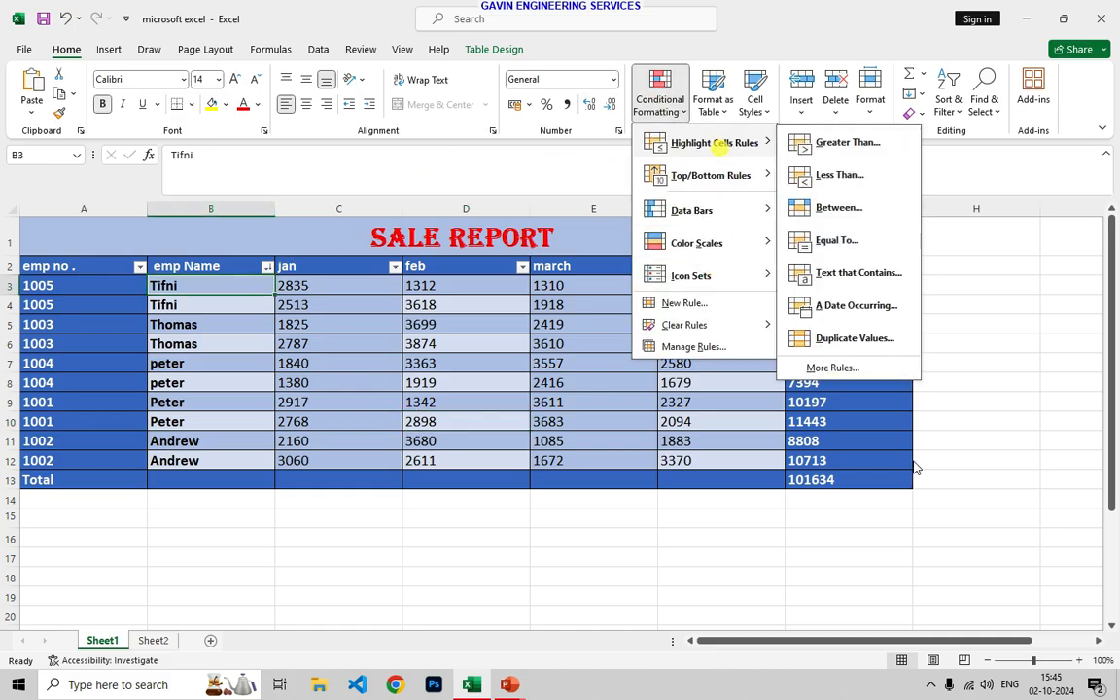
pyautogui.click(860, 281)
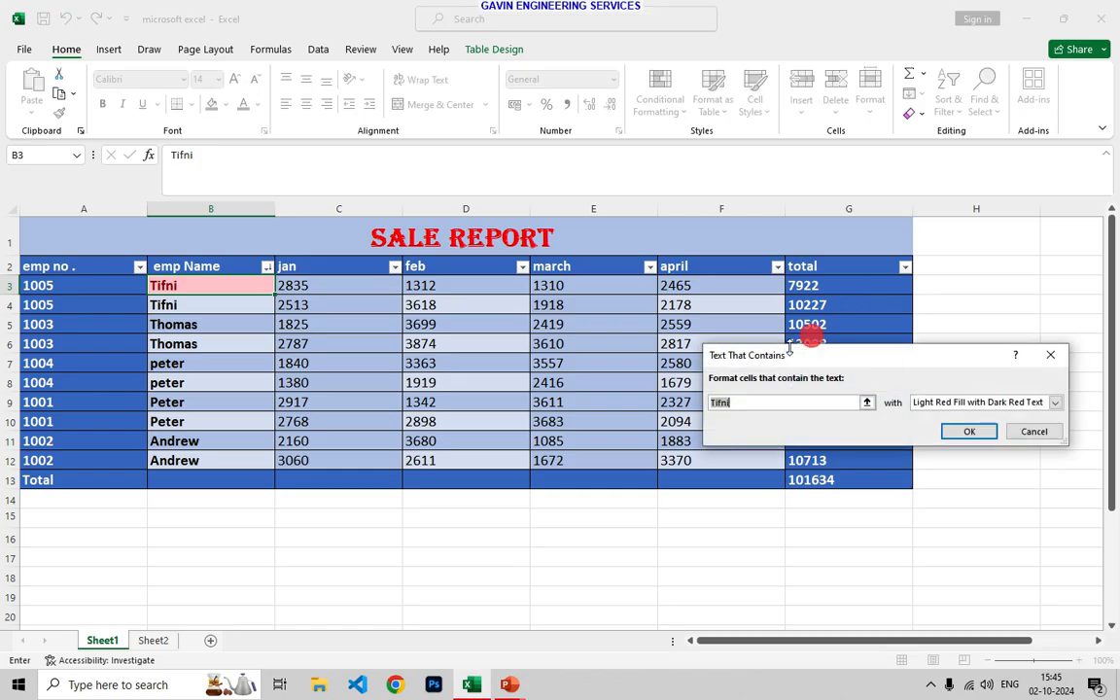
pyautogui.click(1050, 355)
# Highlight the emp Name cells B3:B12 that contain the first listed employee's name with Light Red Fill with Dark Red Text
pyautogui.moveTo(254, 290); pyautogui.dragTo(227, 455)
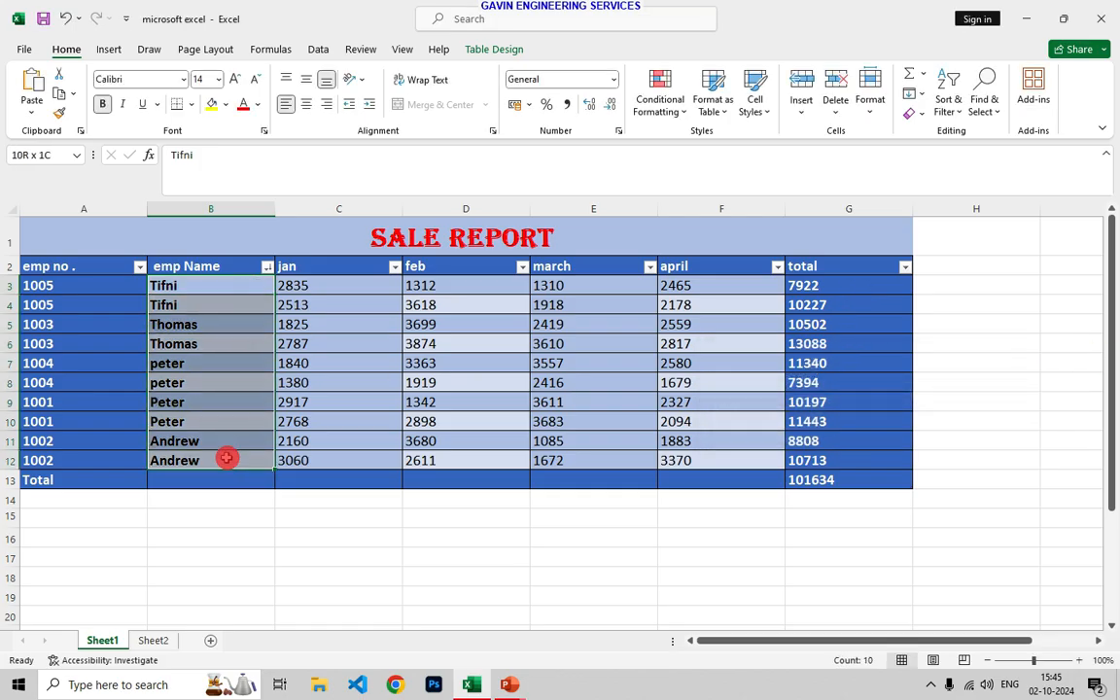
pyautogui.click(671, 97)
pyautogui.click(732, 142)
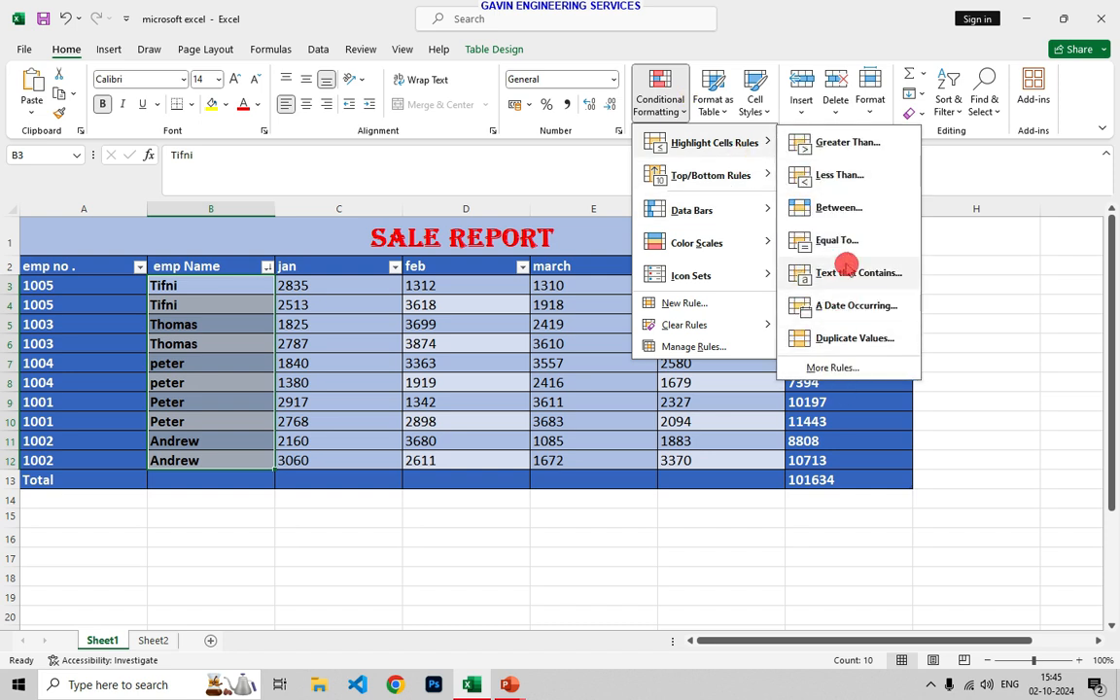
pyautogui.click(856, 272)
pyautogui.click(969, 431)
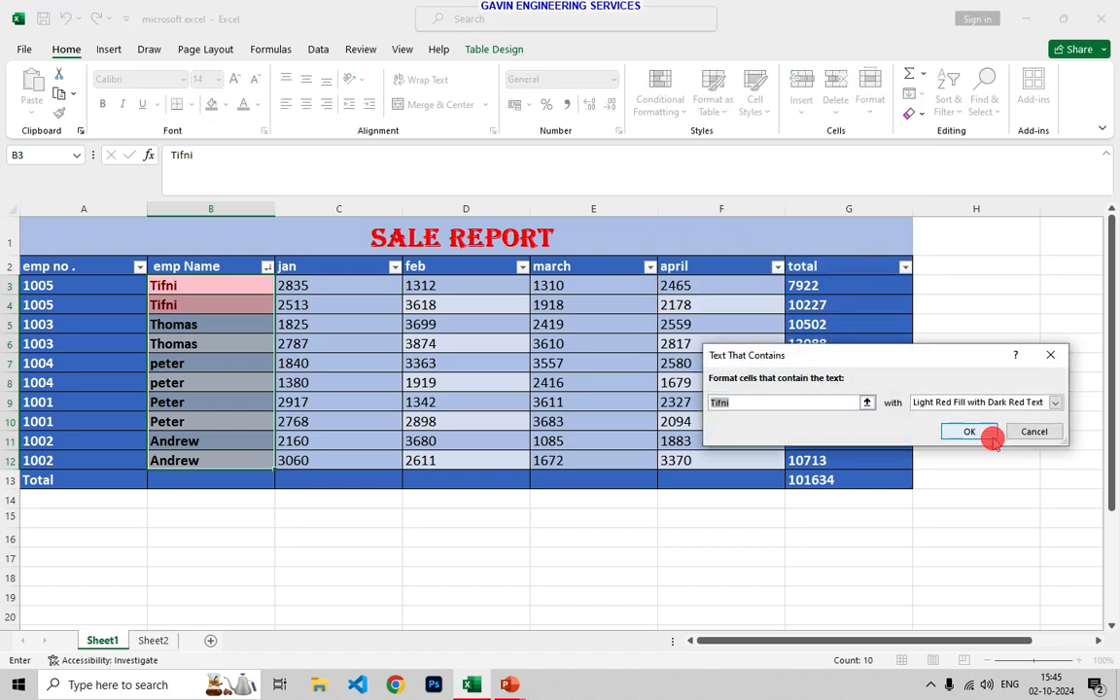
pyautogui.click(365, 368)
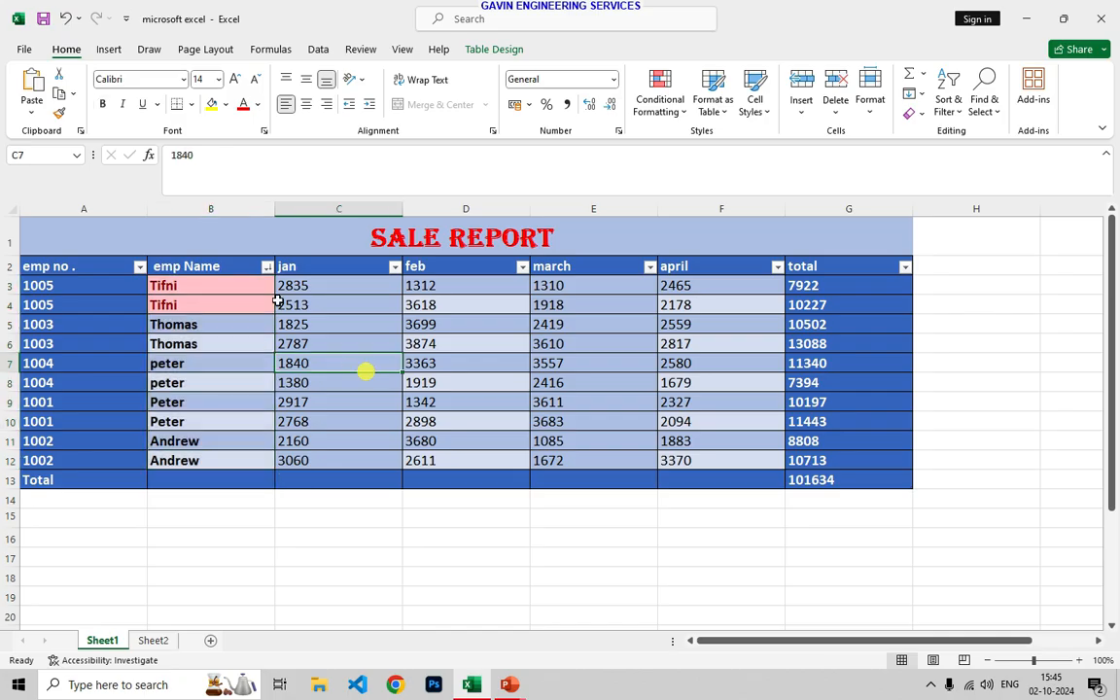
pyautogui.click(660, 98)
pyautogui.click(579, 268)
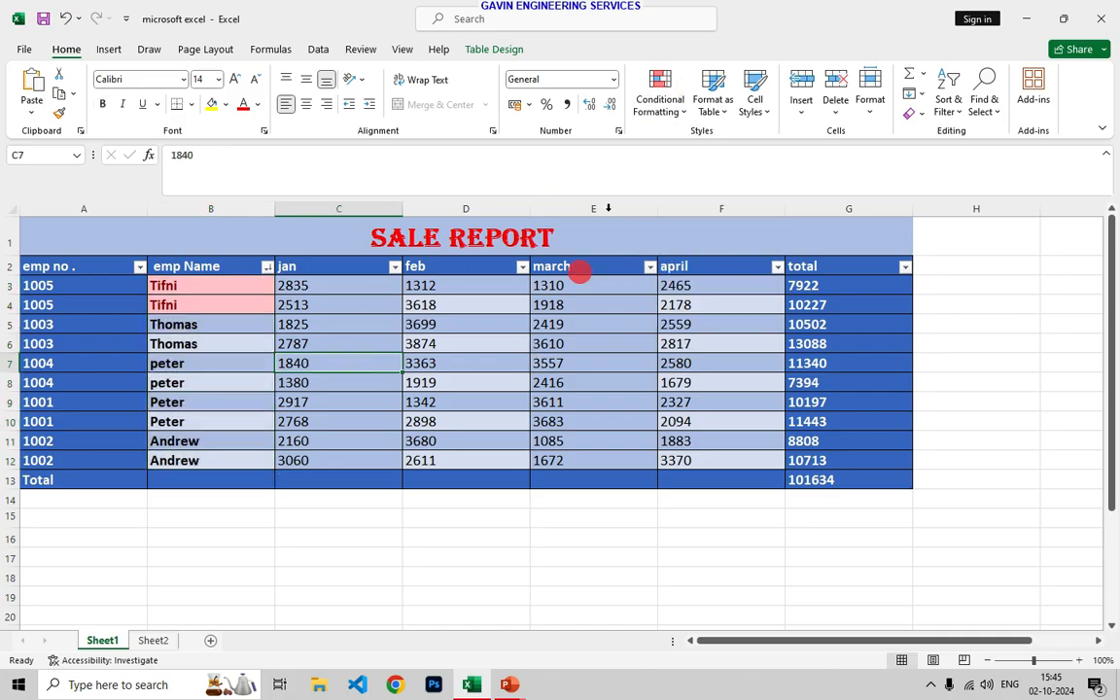
pyautogui.click(582, 418)
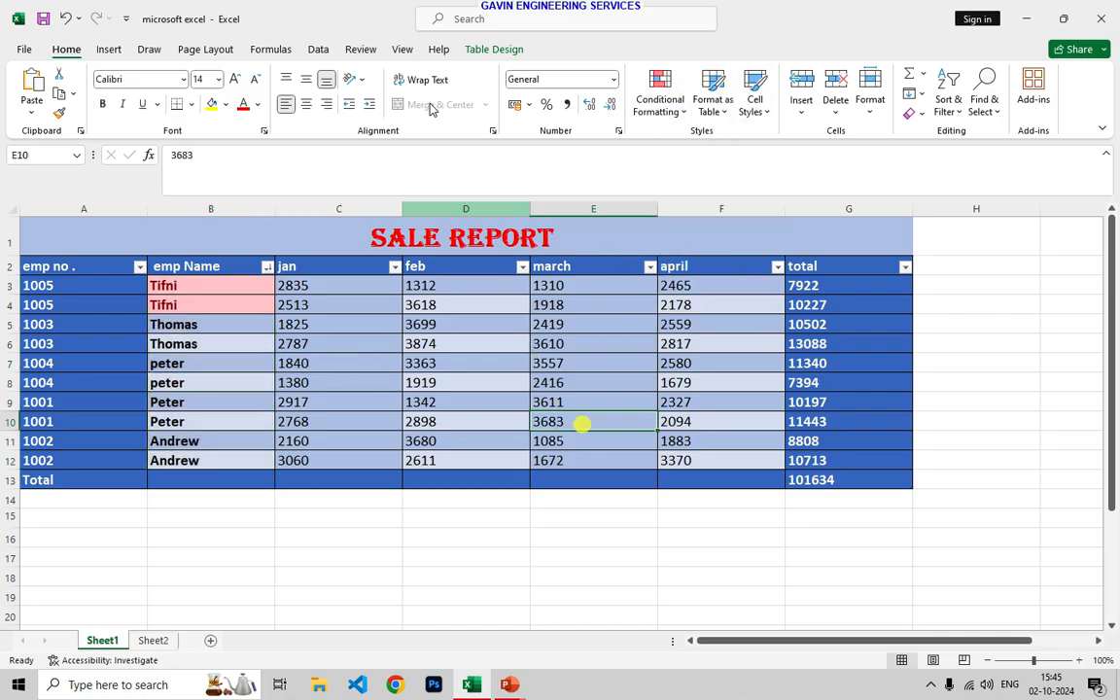
# Sort the table by the light red cell color in the emp Name column
pyautogui.click(469, 48)
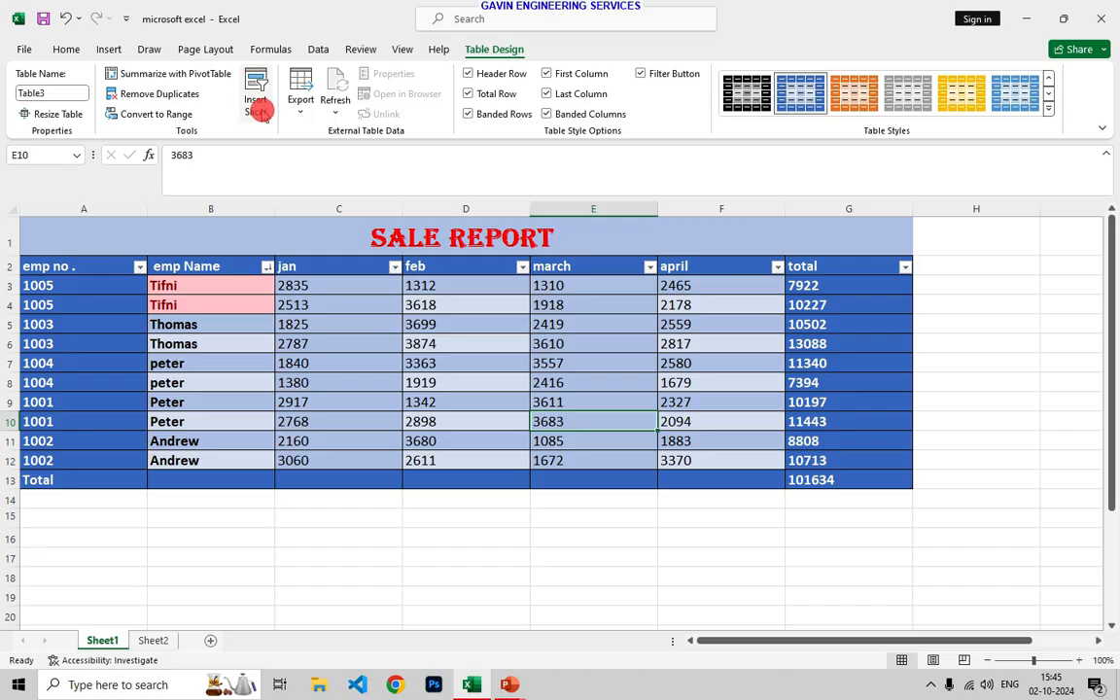
pyautogui.click(267, 267)
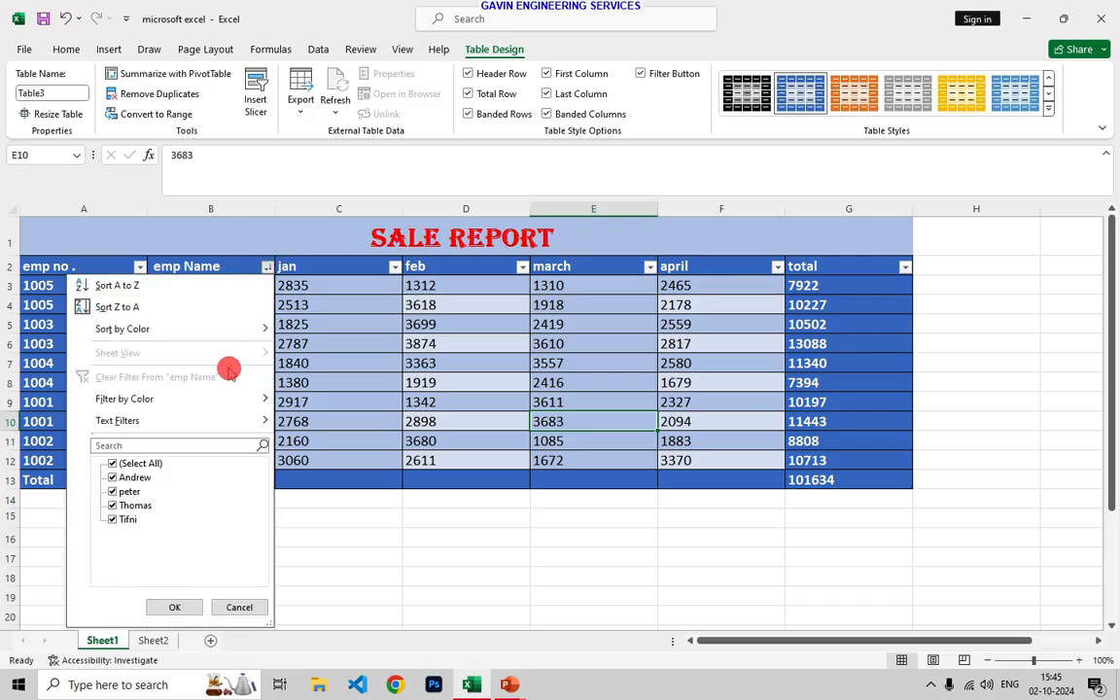
pyautogui.moveTo(156, 331)
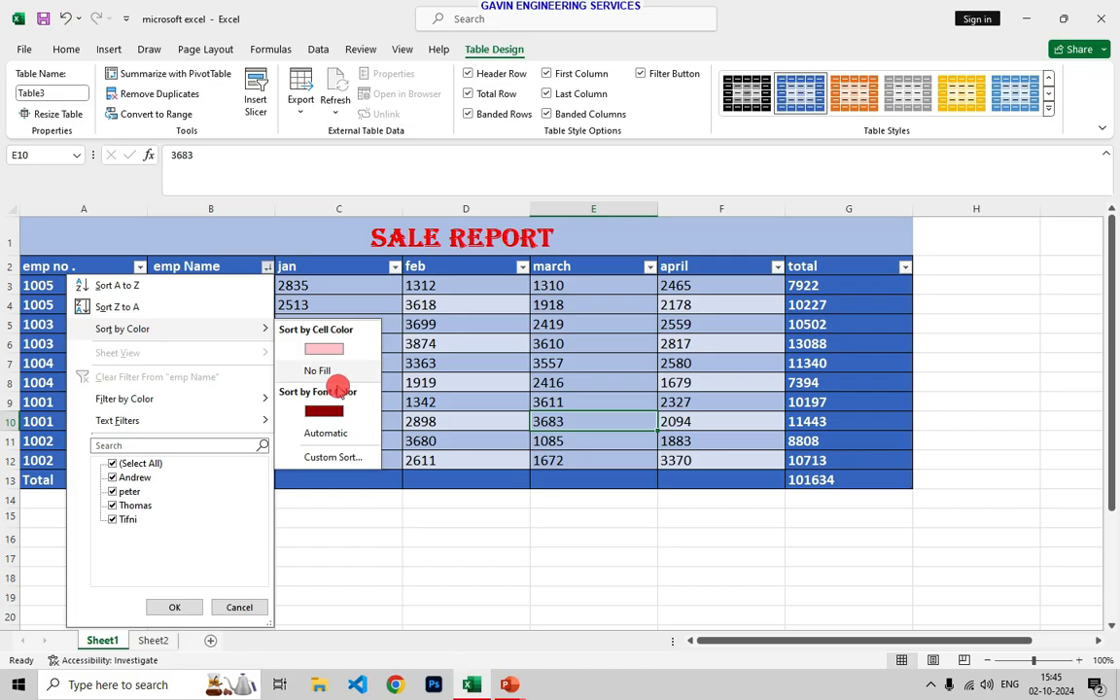
pyautogui.click(324, 352)
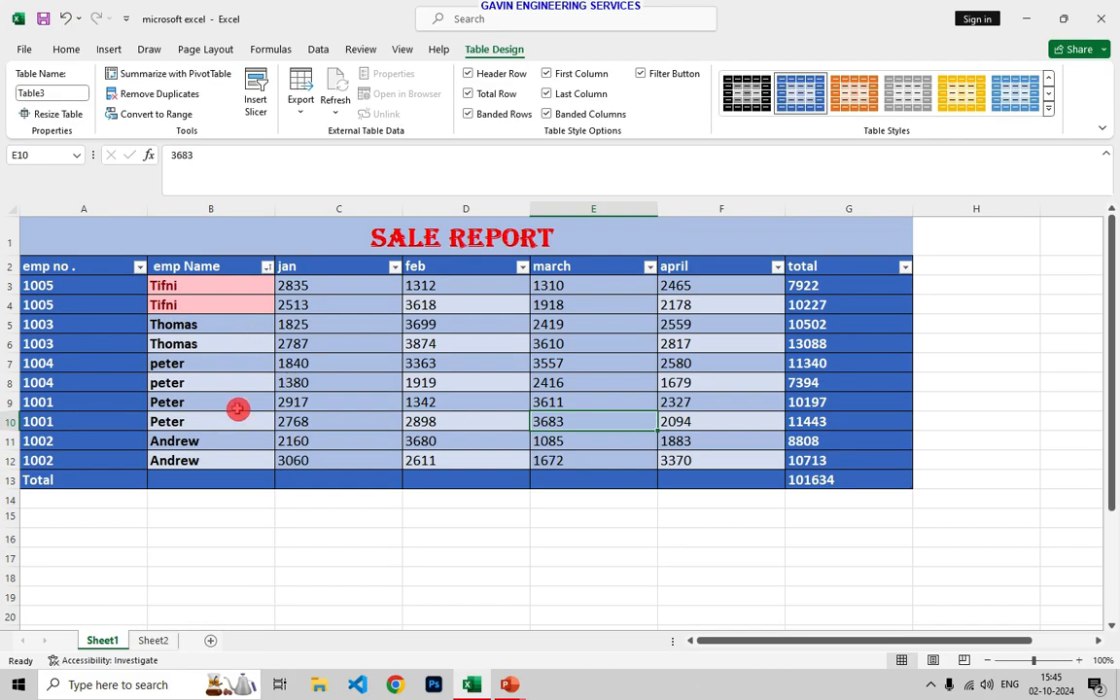
pyautogui.click(337, 327)
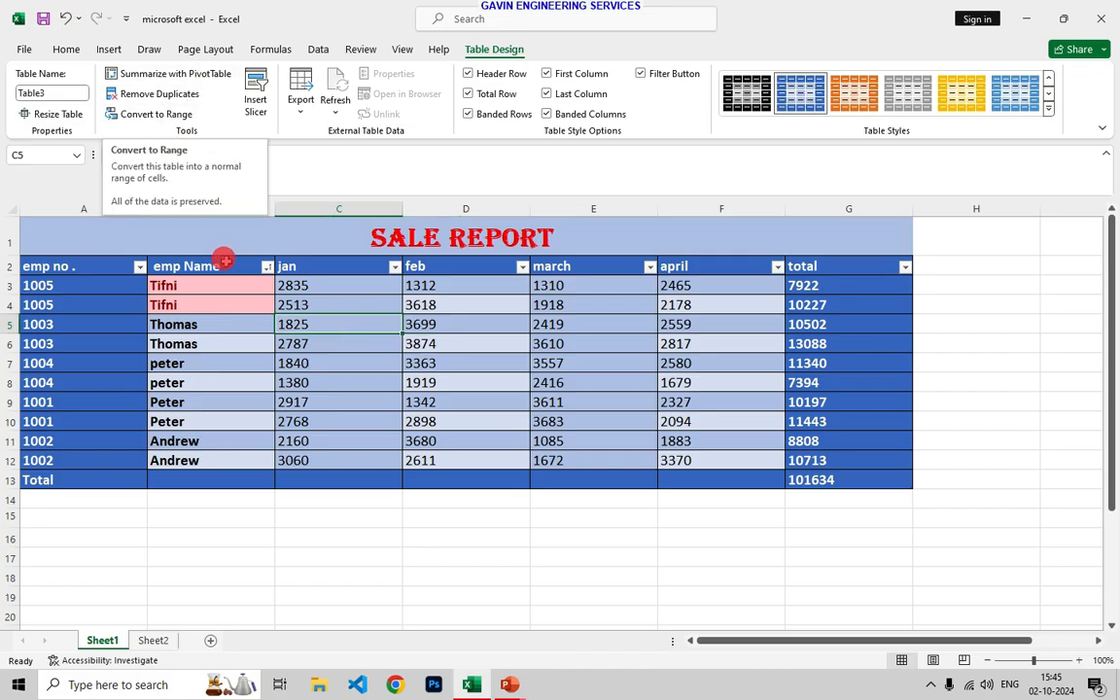
pyautogui.click(267, 267)
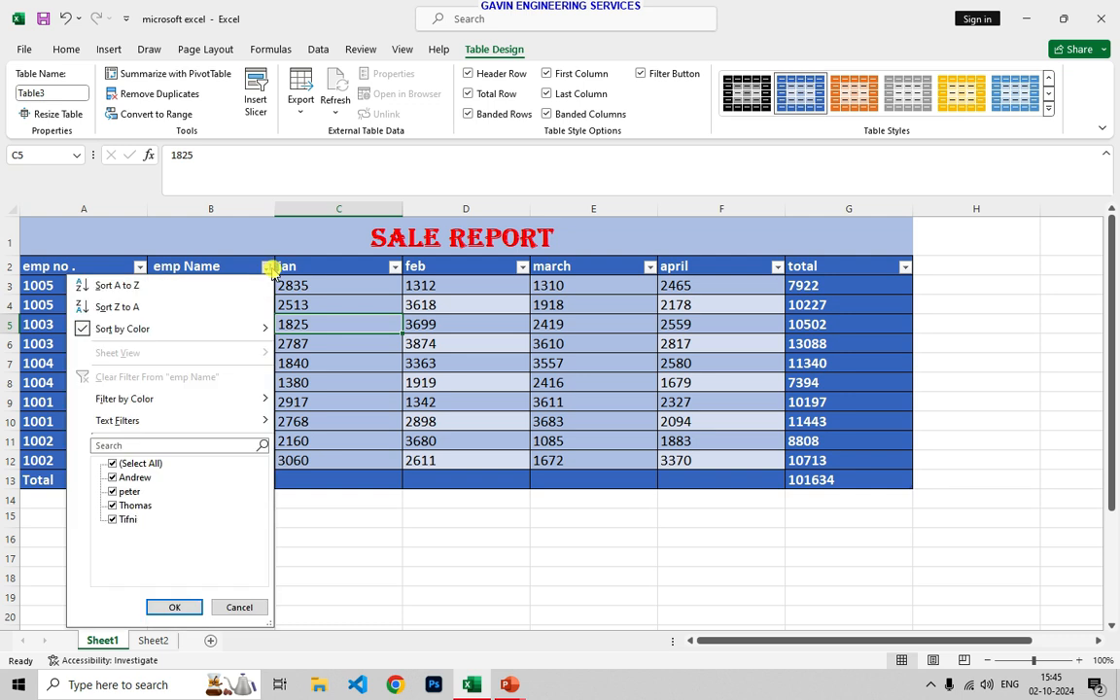
pyautogui.click(365, 411)
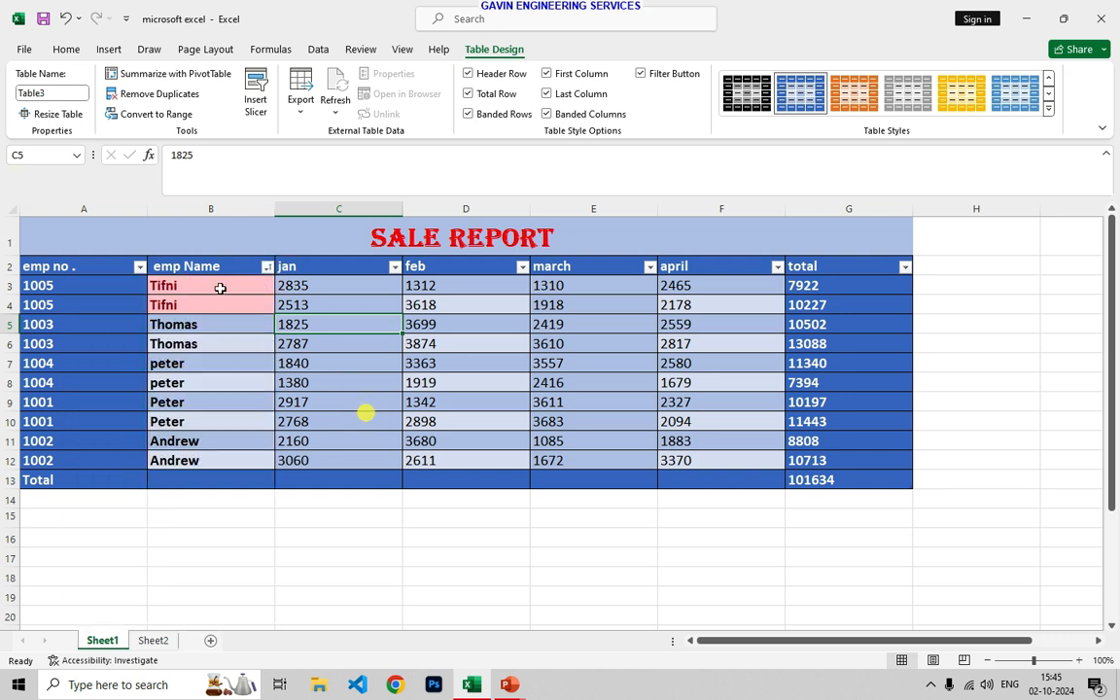
pyautogui.click(395, 267)
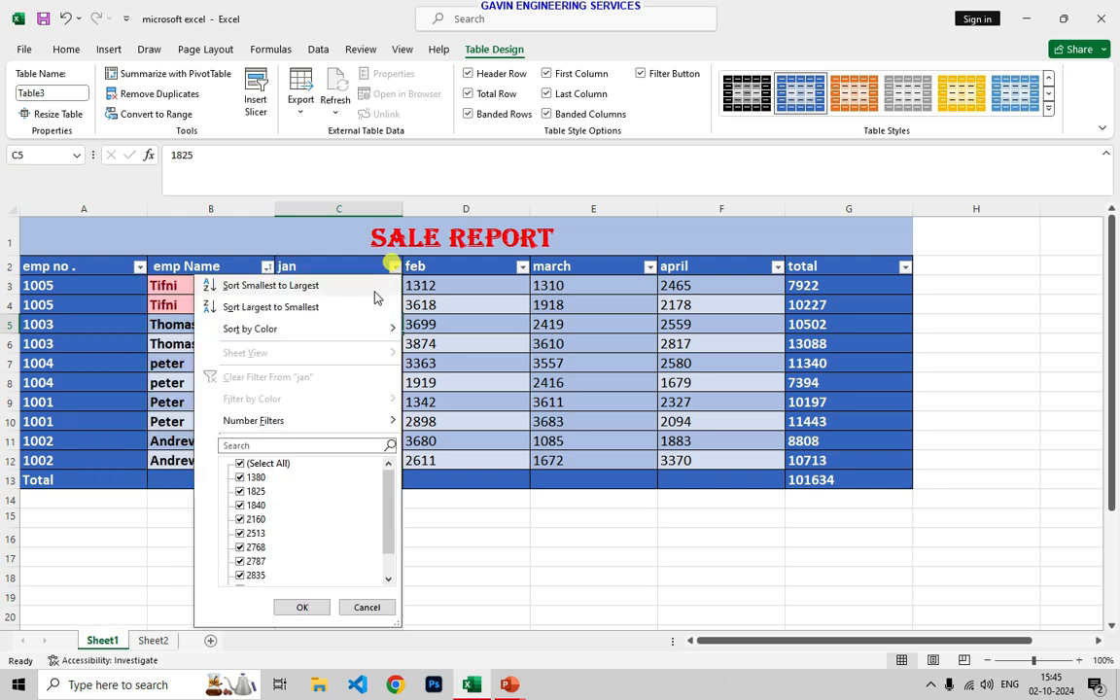
pyautogui.moveTo(277, 428)
pyautogui.click(481, 488)
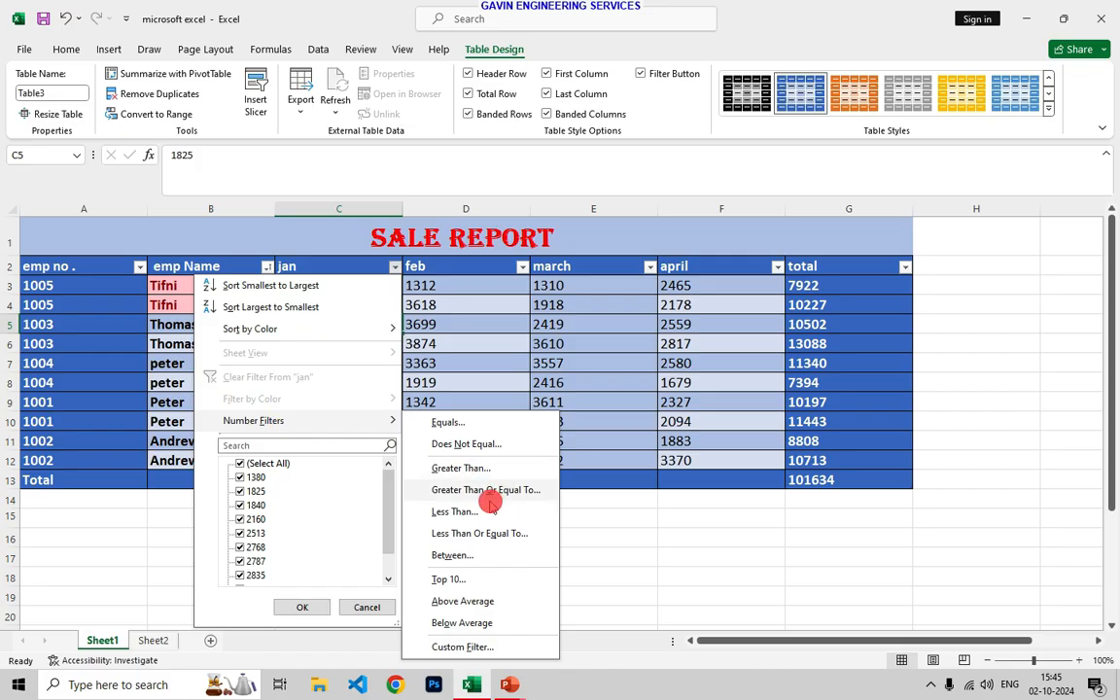
pyautogui.click(486, 533)
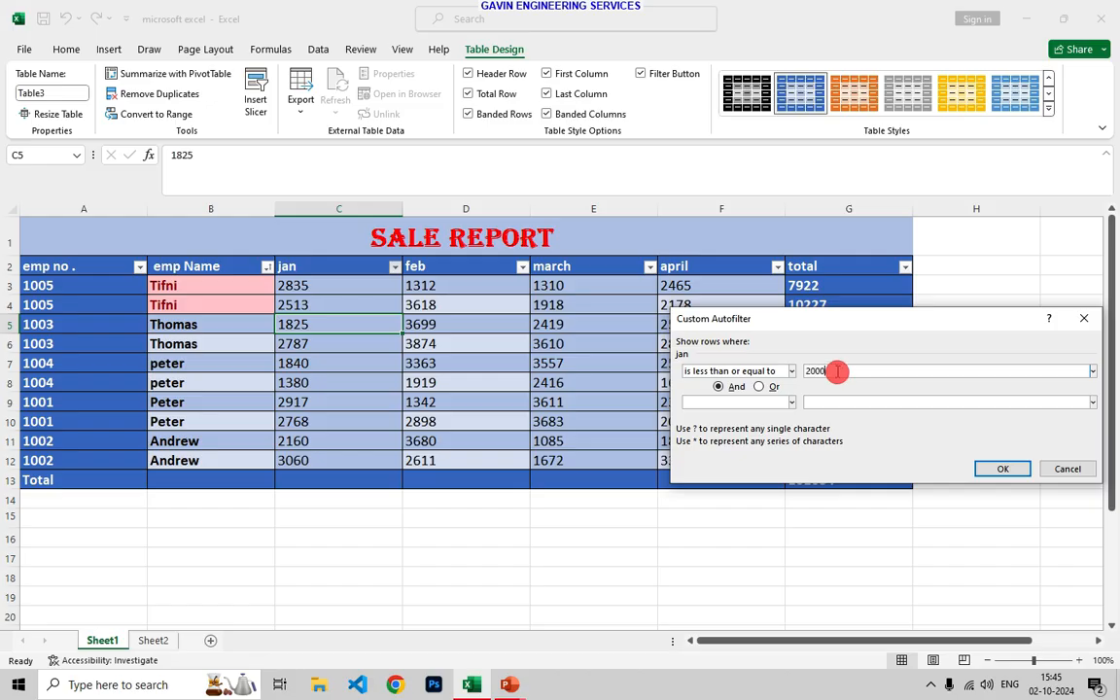
pyautogui.click(1083, 318)
pyautogui.click(678, 371)
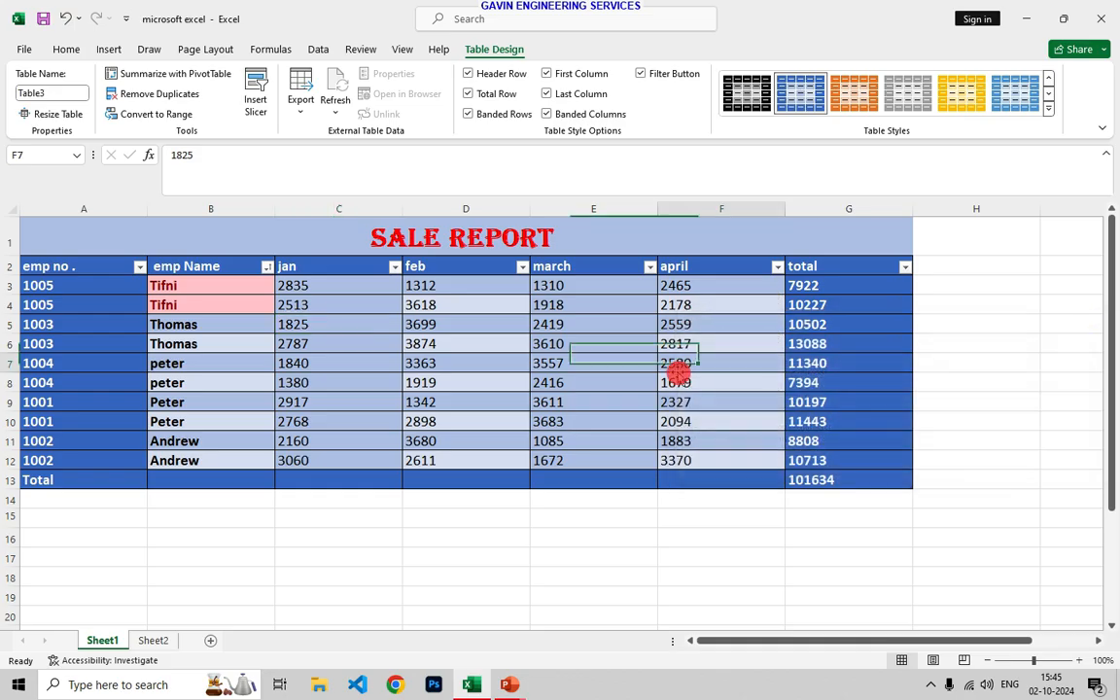
# Filter the jan column with a number filter to show only rows where the value is less than 2000
pyautogui.moveTo(294, 282); pyautogui.dragTo(368, 453)
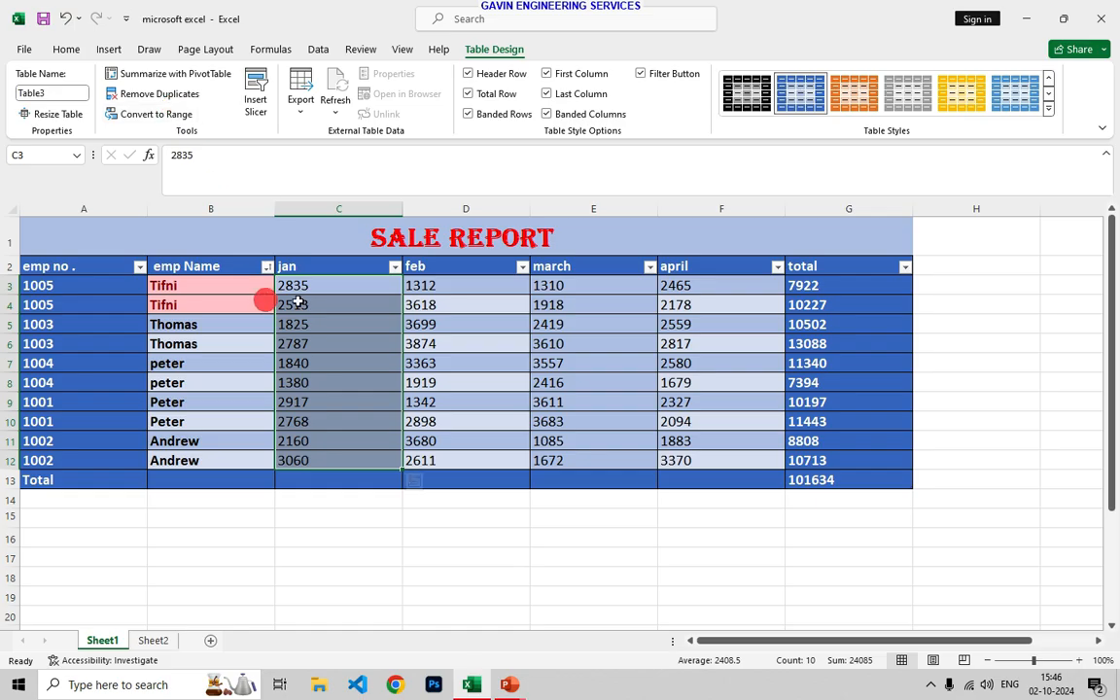
pyautogui.click(393, 270)
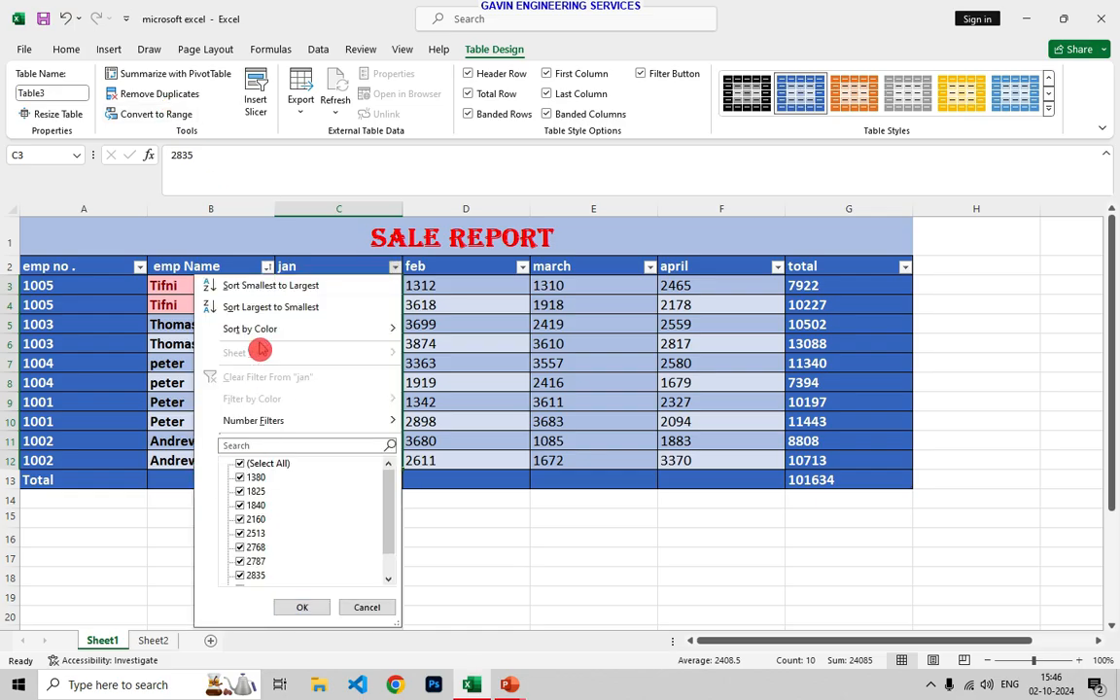
pyautogui.moveTo(287, 429)
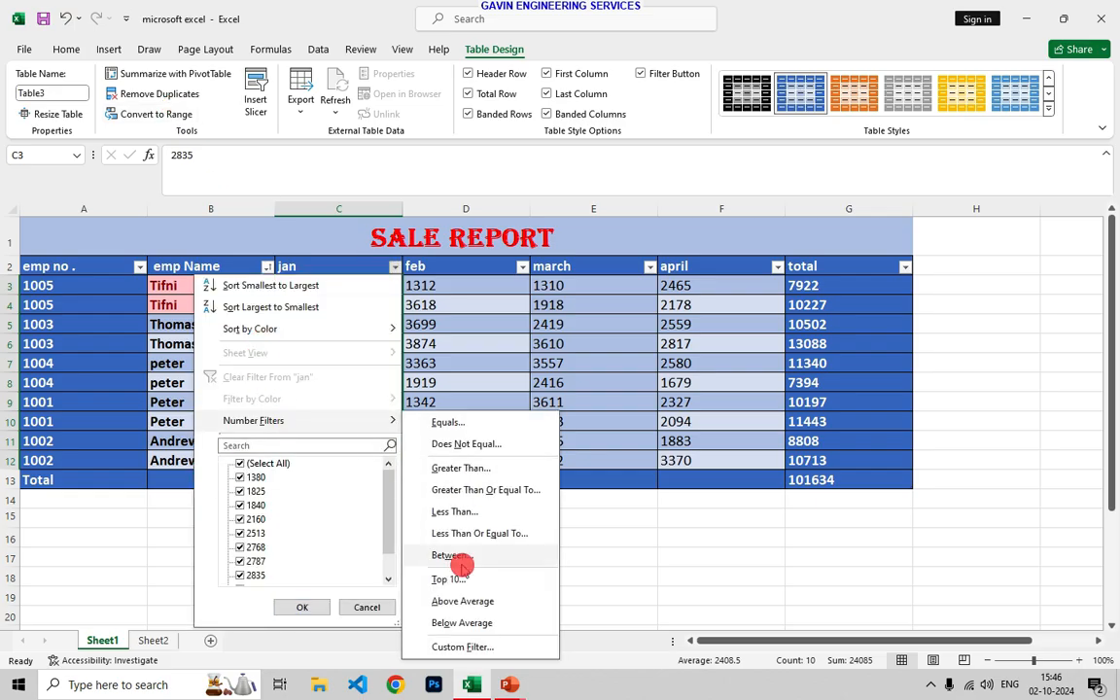
pyautogui.click(461, 511)
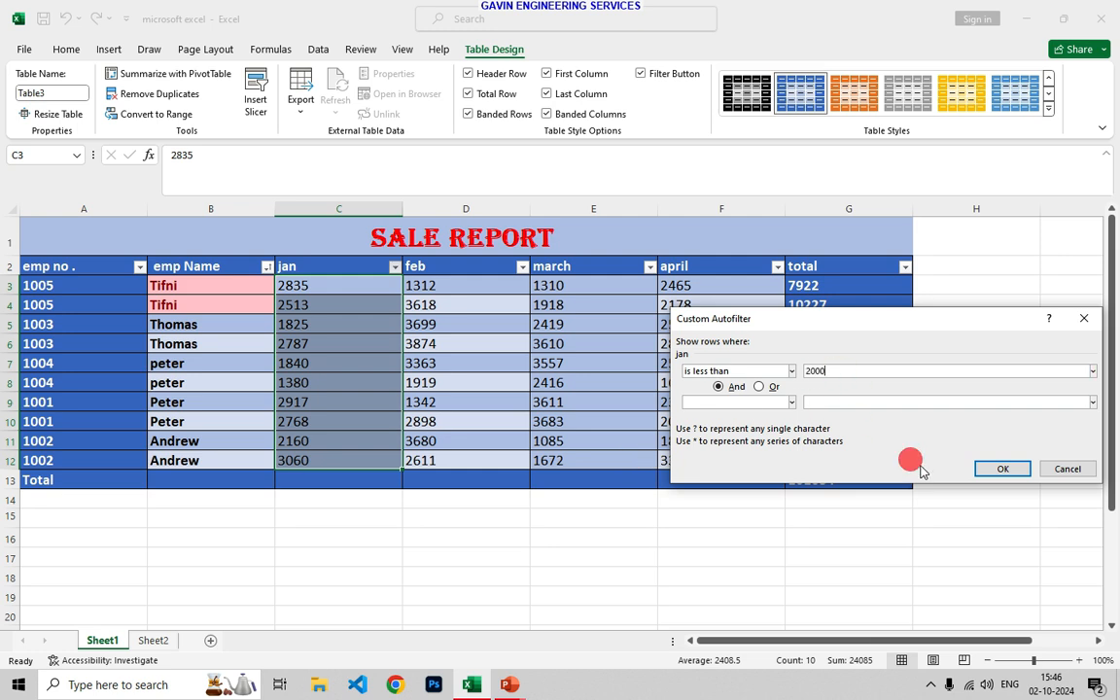
pyautogui.click(1003, 468)
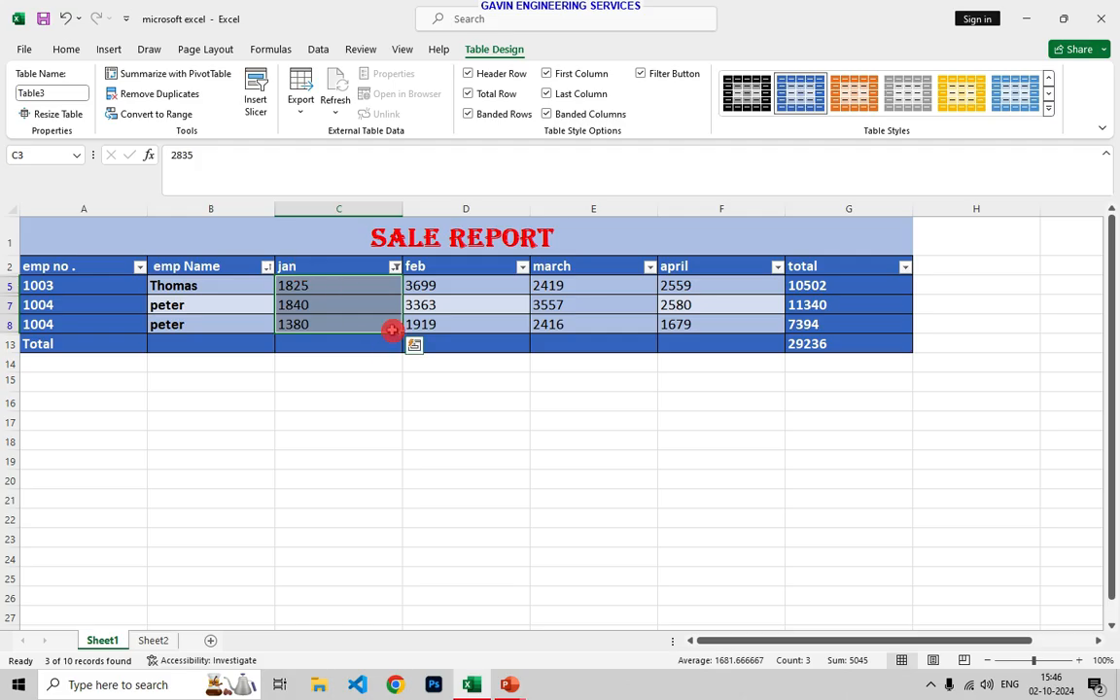
# Check which number filter is active on the jan column and clear that column's filter
pyautogui.click(393, 267)
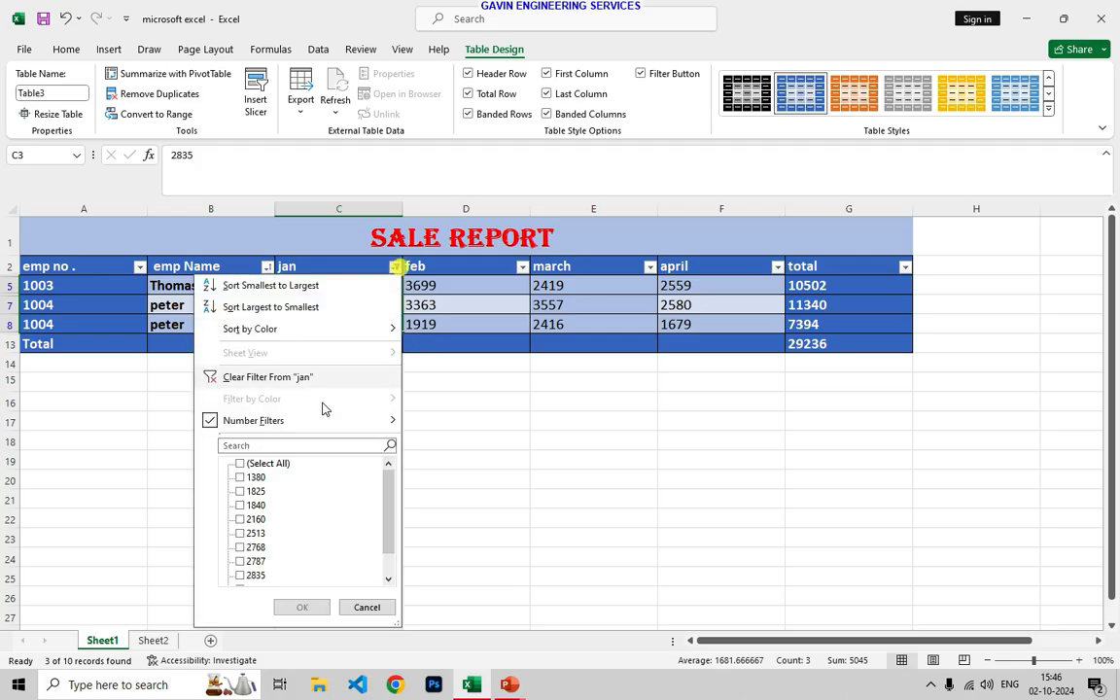
pyautogui.moveTo(275, 420)
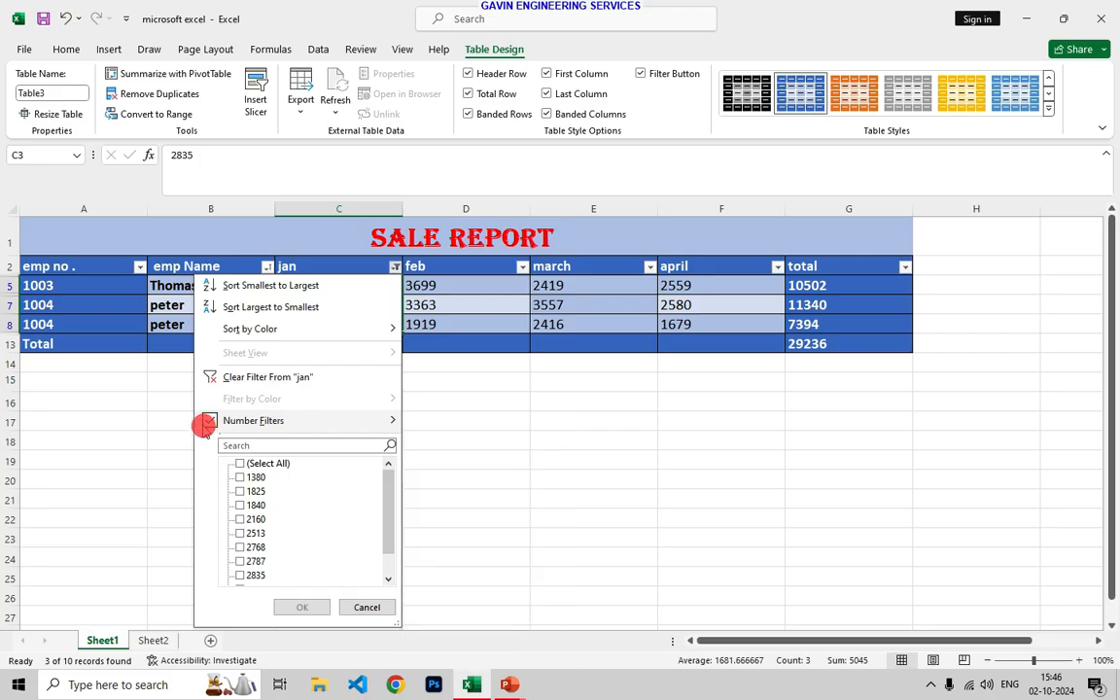
pyautogui.click(470, 399)
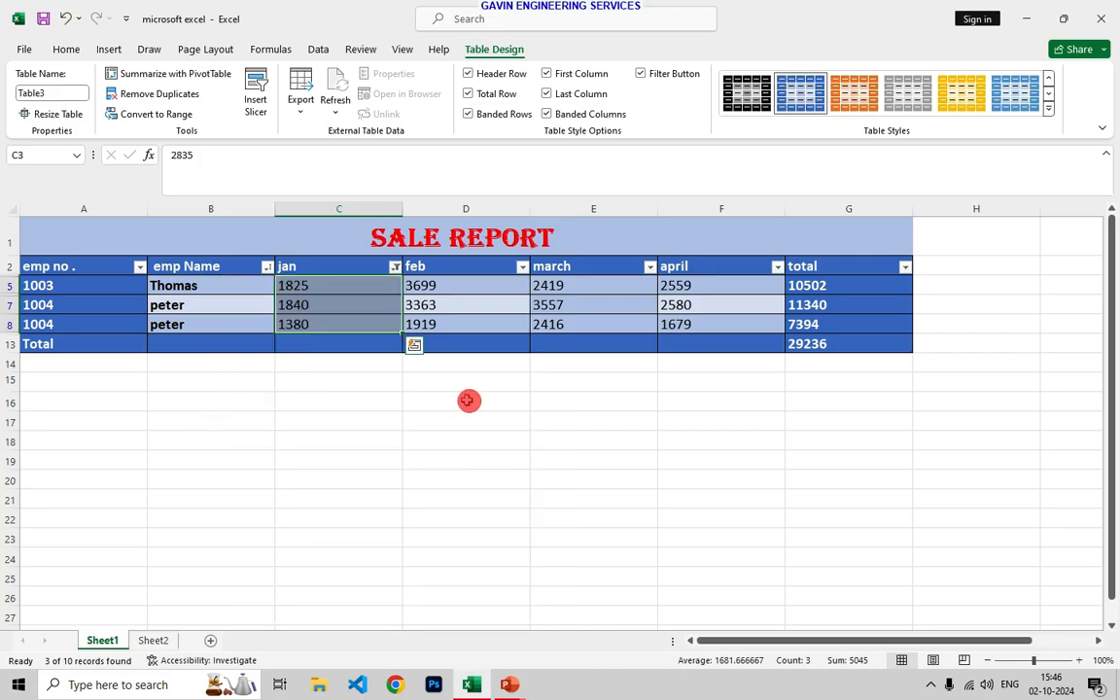
pyautogui.click(397, 269)
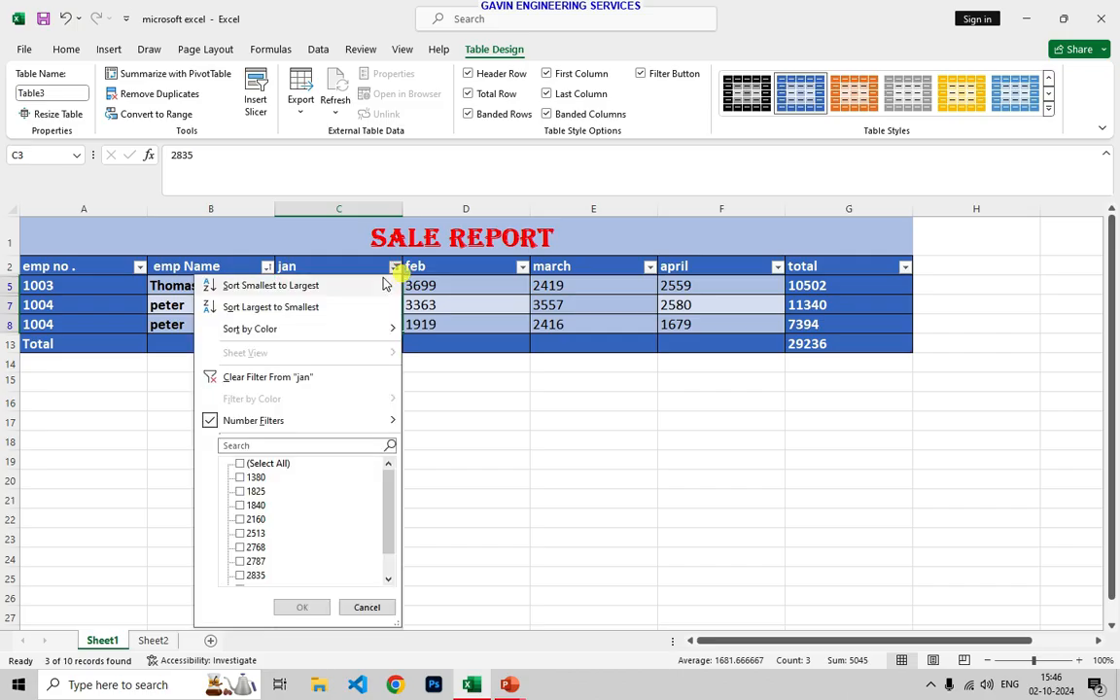
pyautogui.click(222, 420)
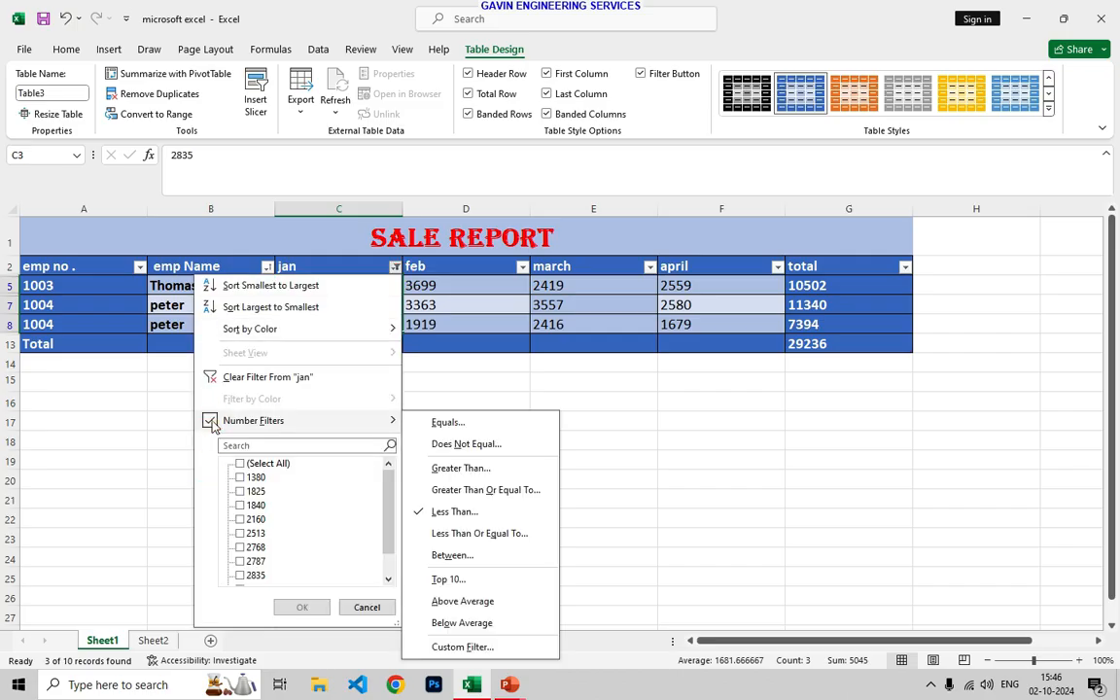
pyautogui.click(292, 377)
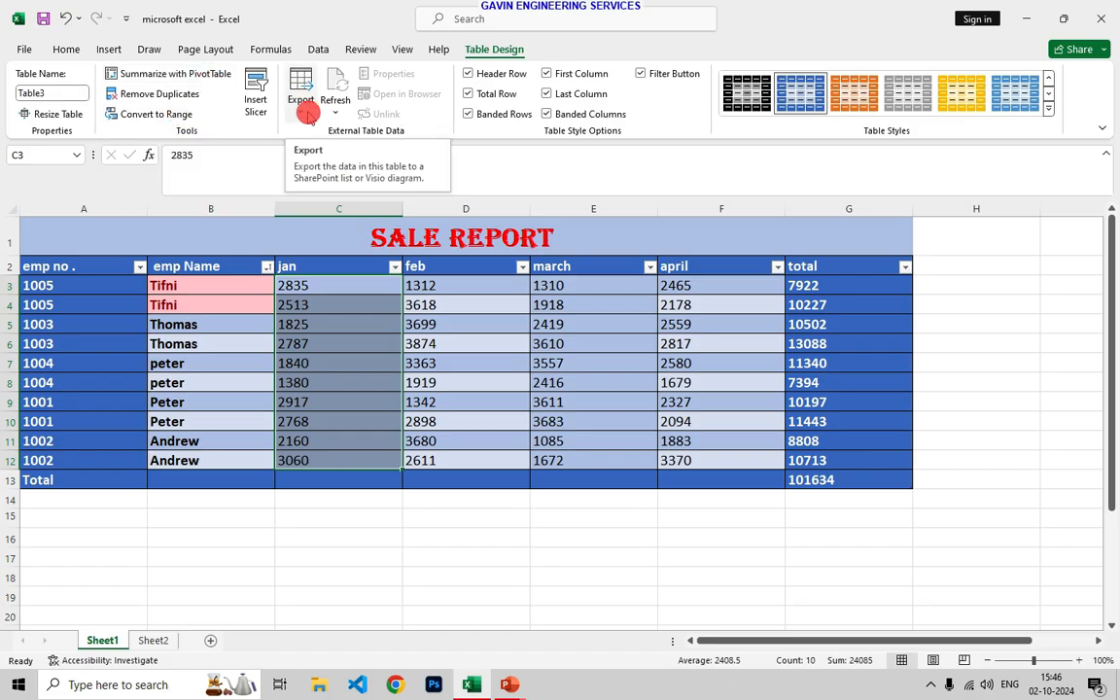
pyautogui.click(318, 141)
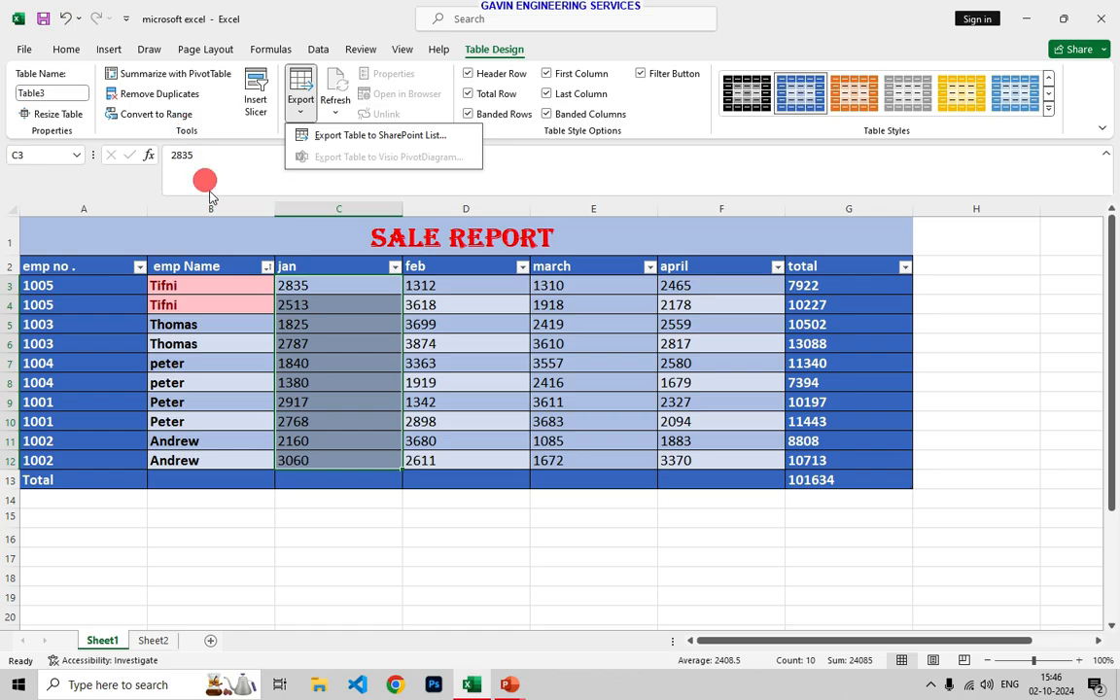
pyautogui.click(234, 282)
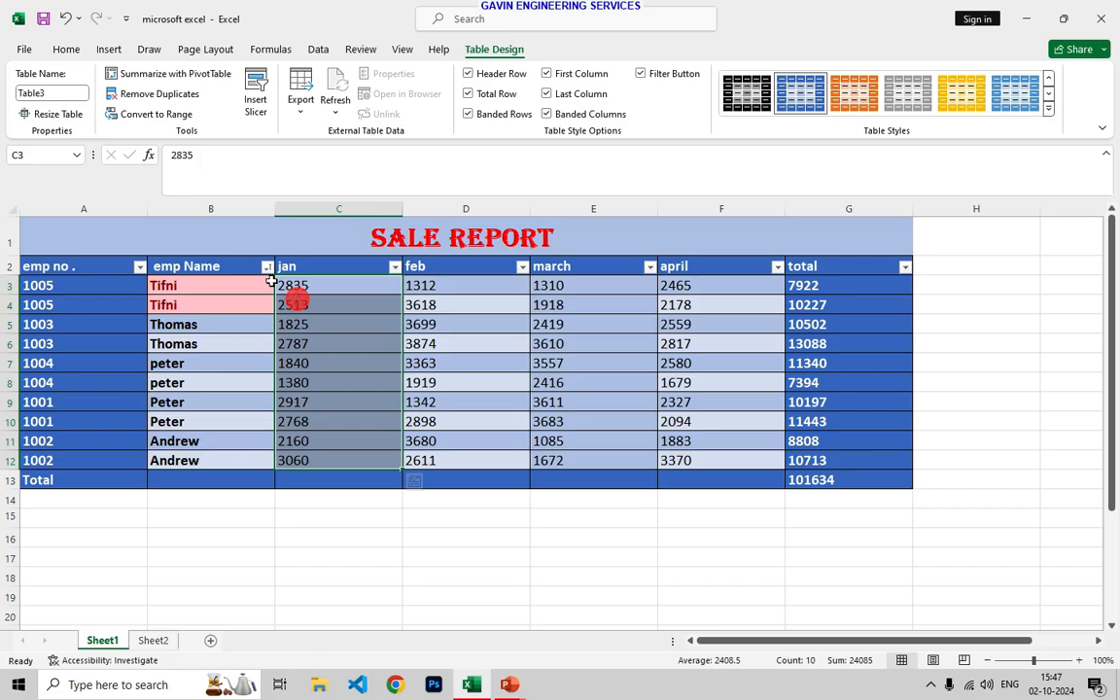
# Convert the sale report table to a normal range of cells
pyautogui.click(146, 115)
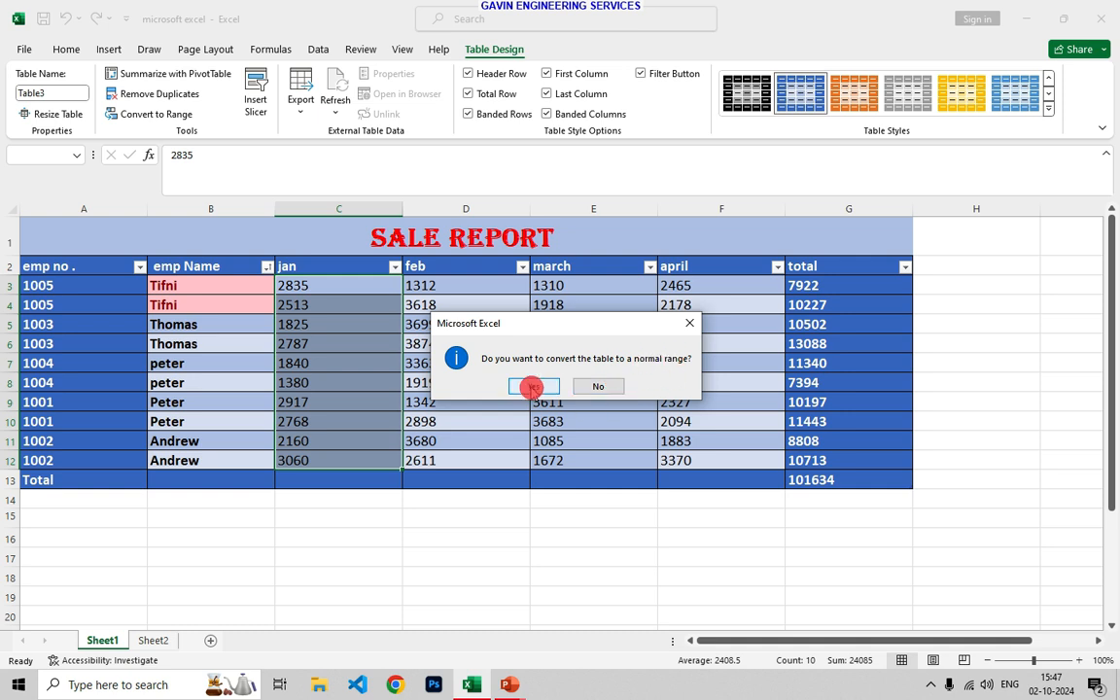
pyautogui.click(533, 386)
pyautogui.click(532, 362)
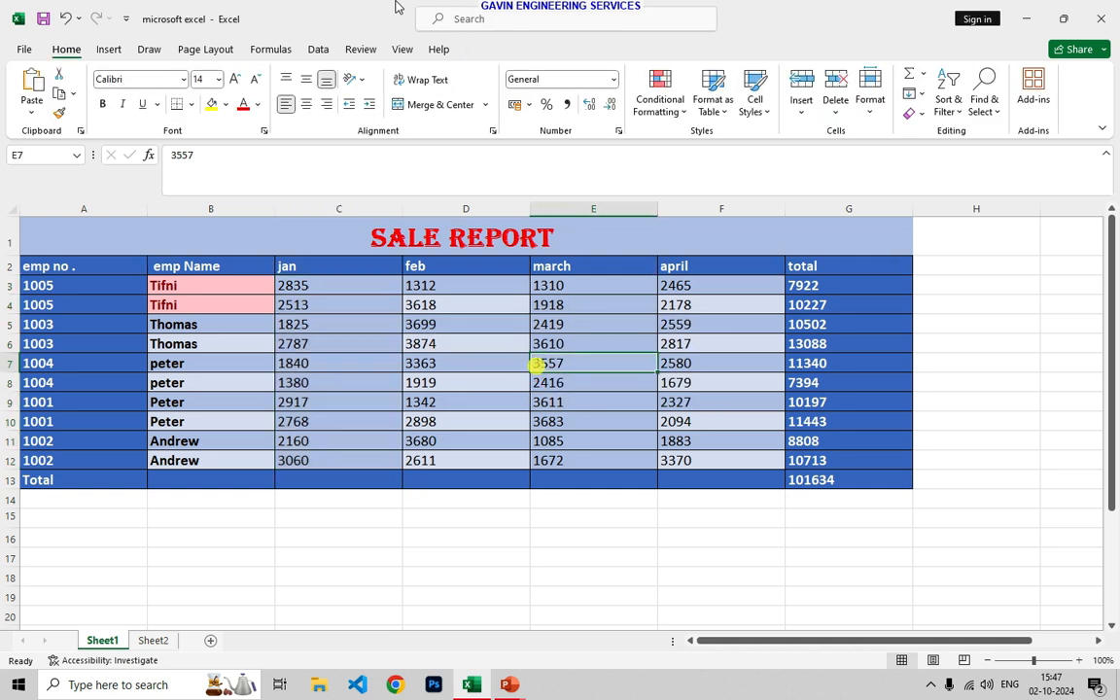
pyautogui.click(421, 324)
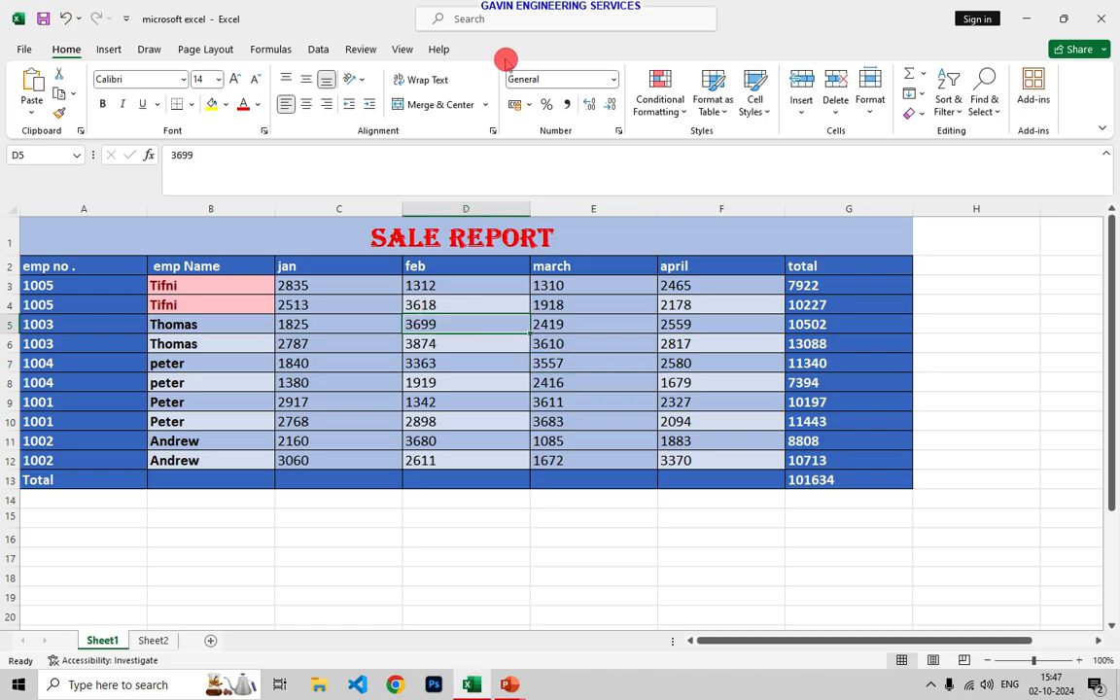
pyautogui.click(376, 342)
pyautogui.click(322, 327)
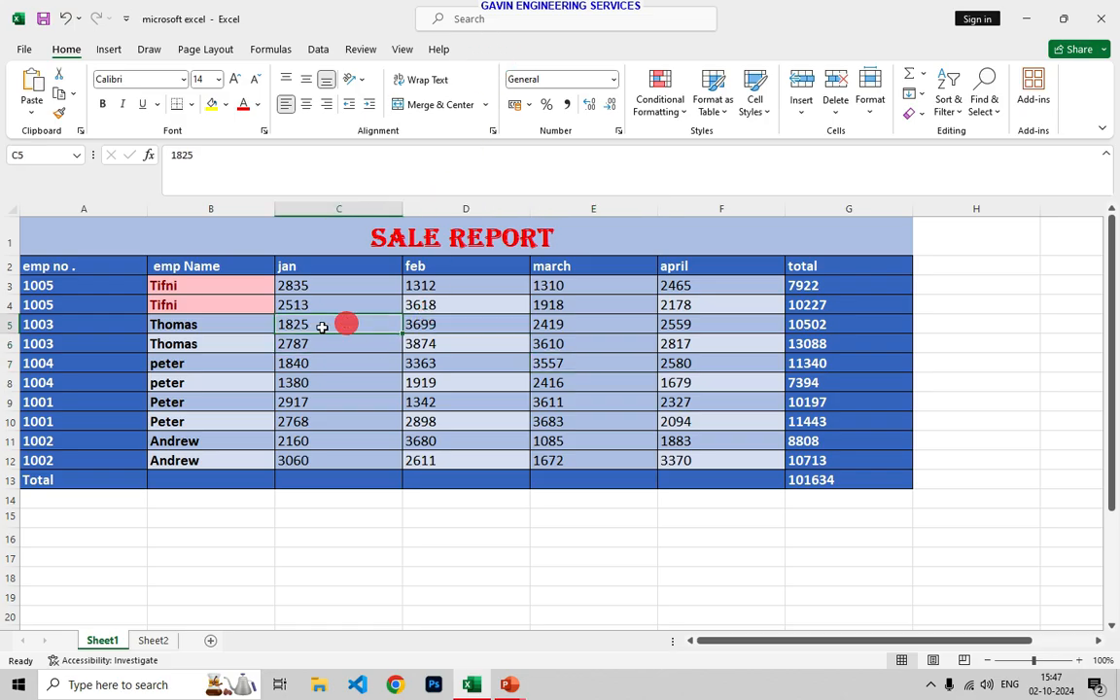
pyautogui.click(231, 345)
pyautogui.click(428, 377)
pyautogui.click(470, 345)
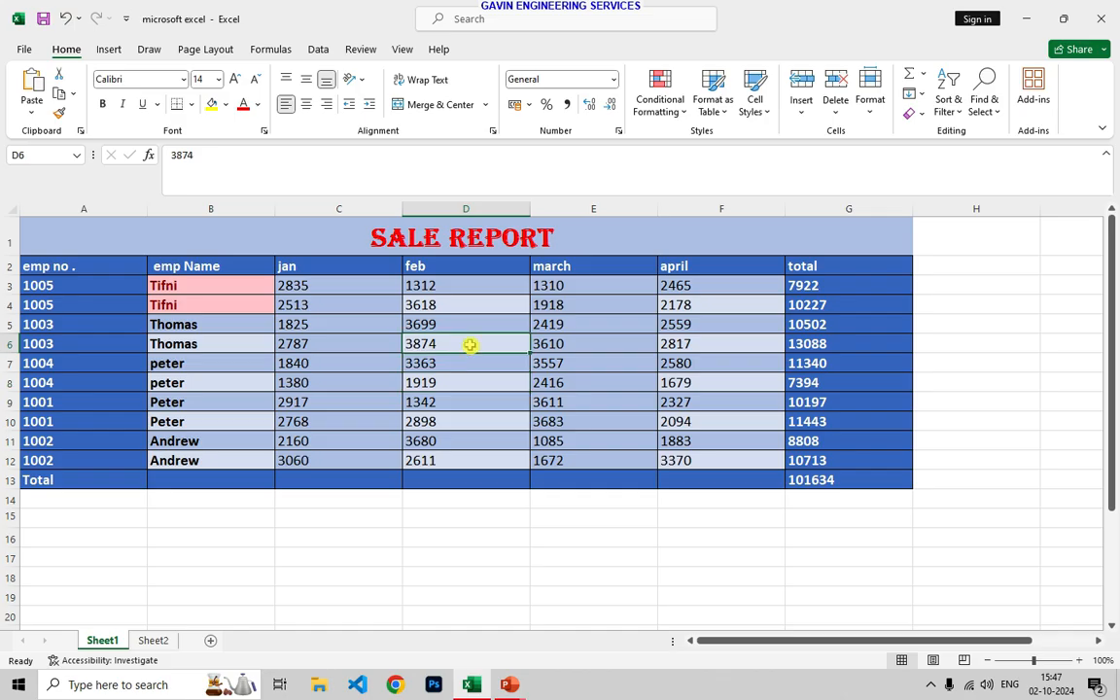